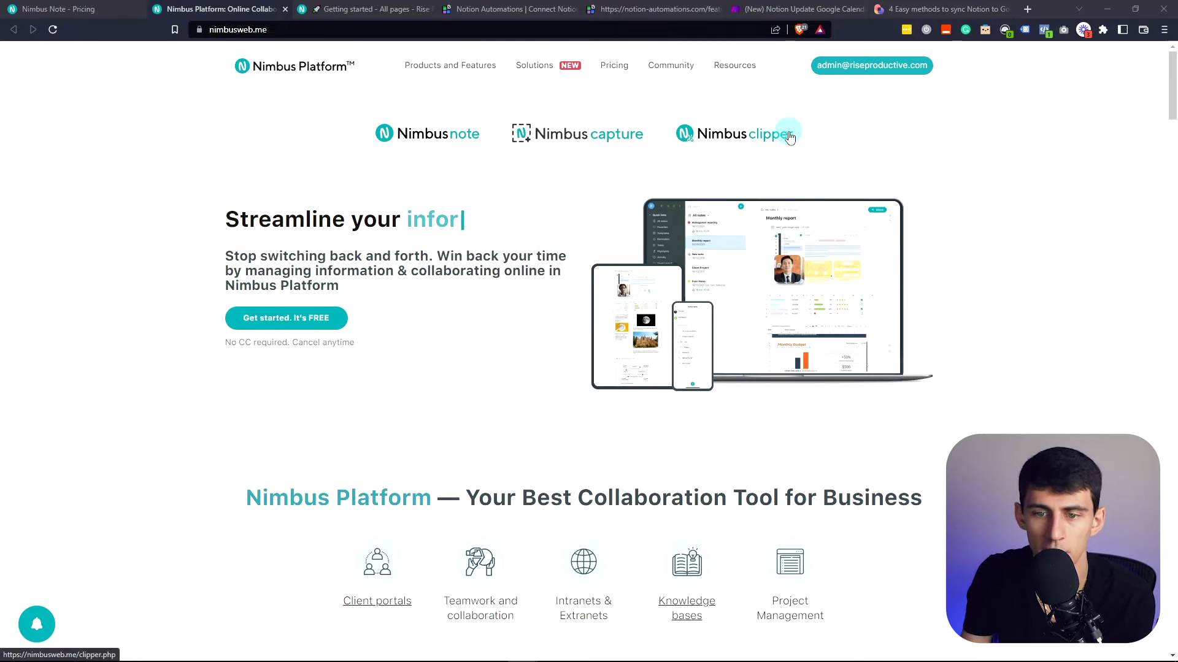
Scroll down and back up through the nimbusweb.me homepage.
scroll(395, 185, "down", 2)
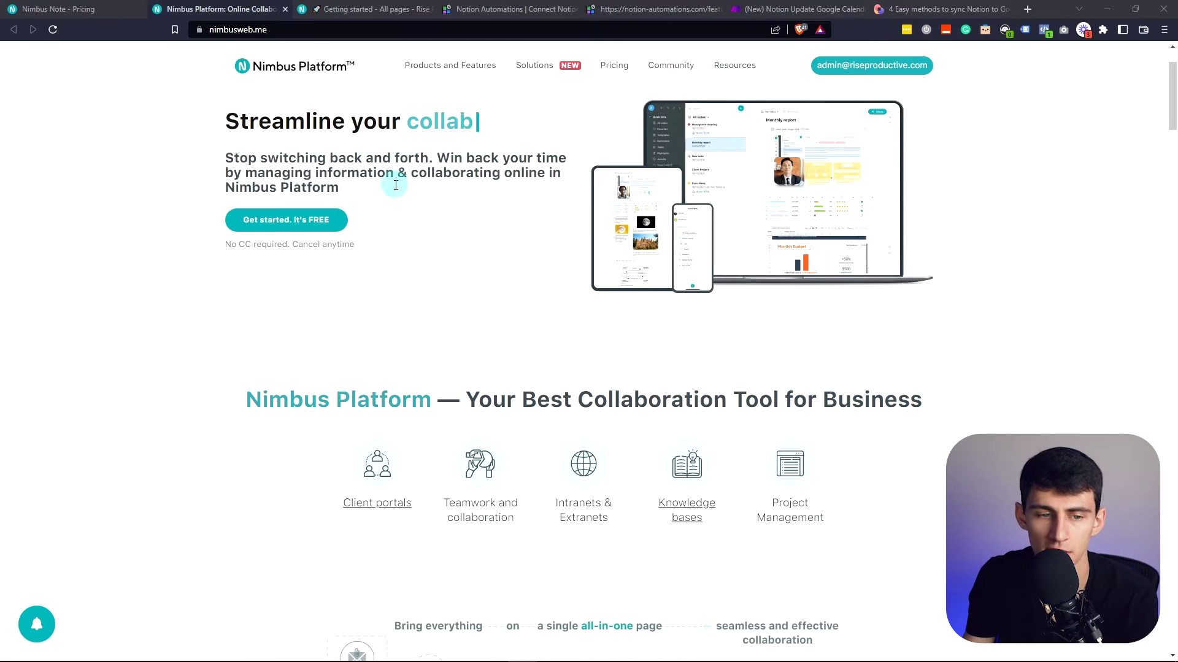
scroll(395, 185, "up", 2)
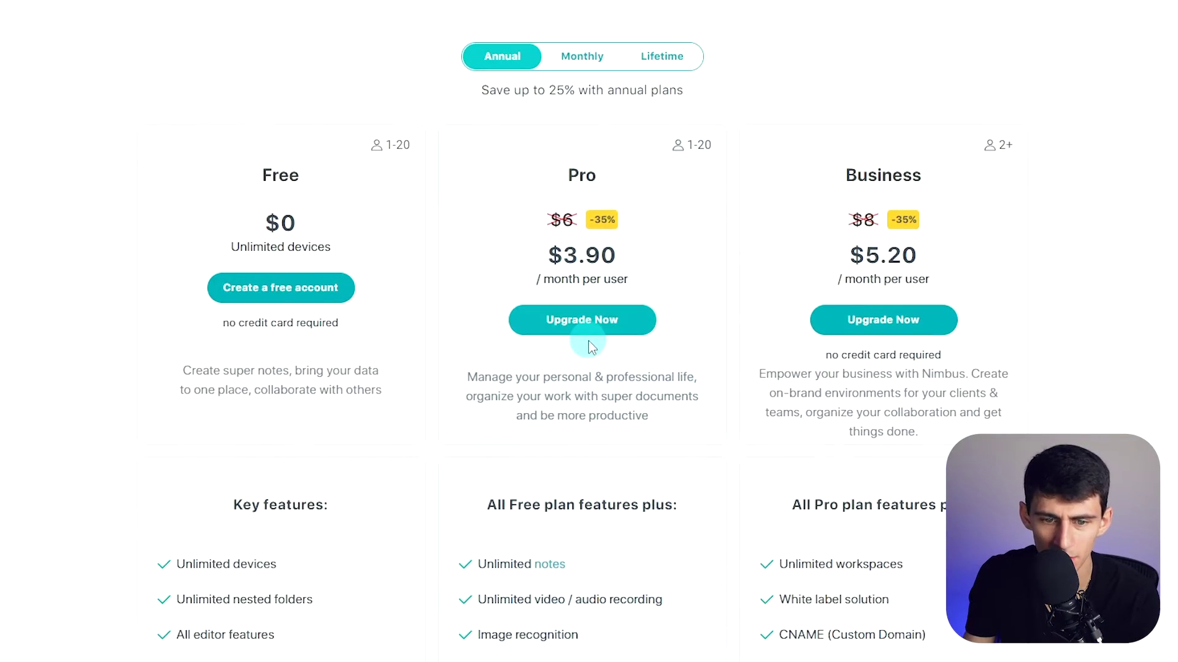
Compare the plan prices under Monthly and Lifetime billing, then return to Annual.
scroll(588, 341, "up", 2)
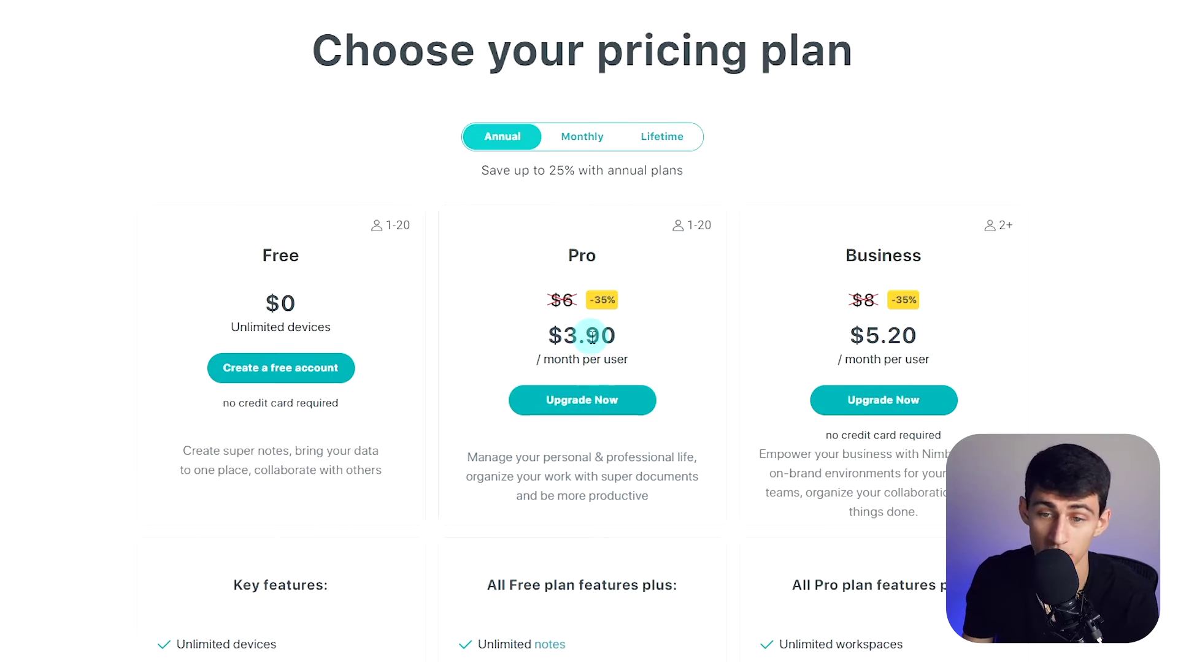
scroll(585, 348, "down", 2)
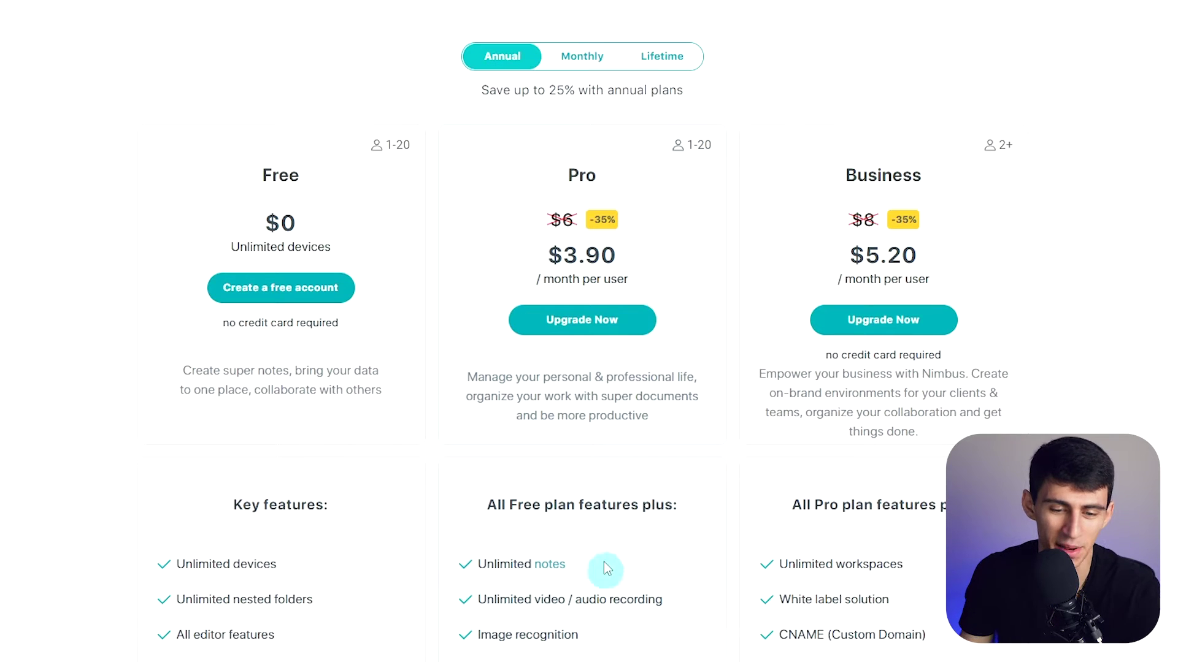
scroll(542, 368, "up", 2)
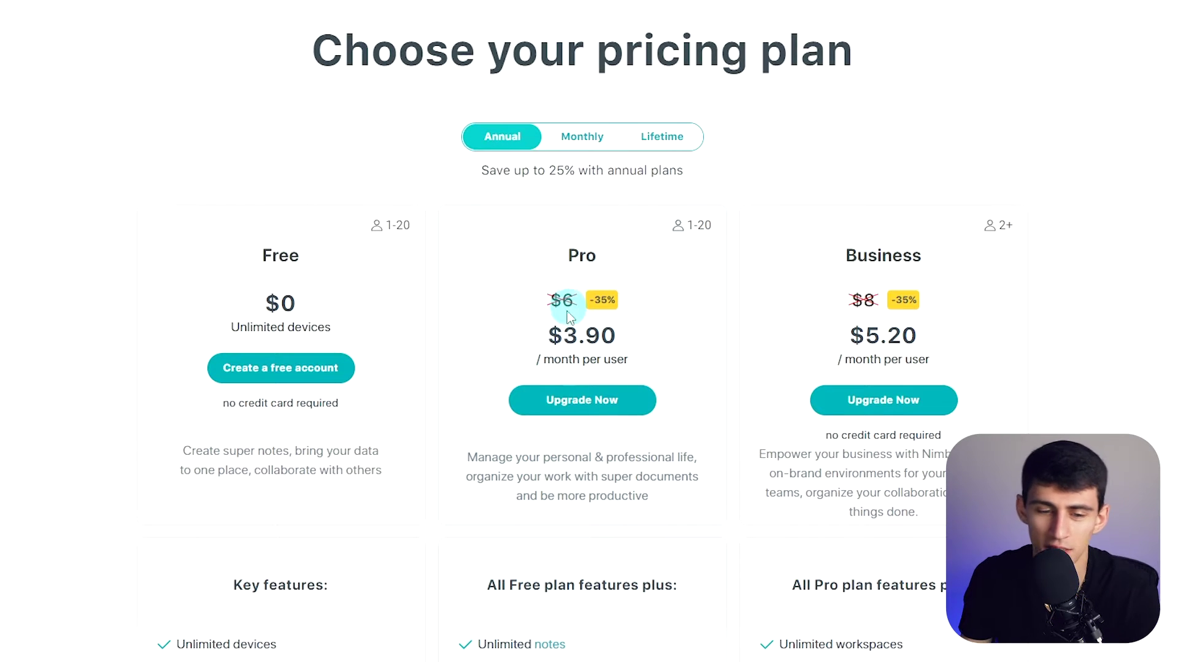
left_click(590, 142)
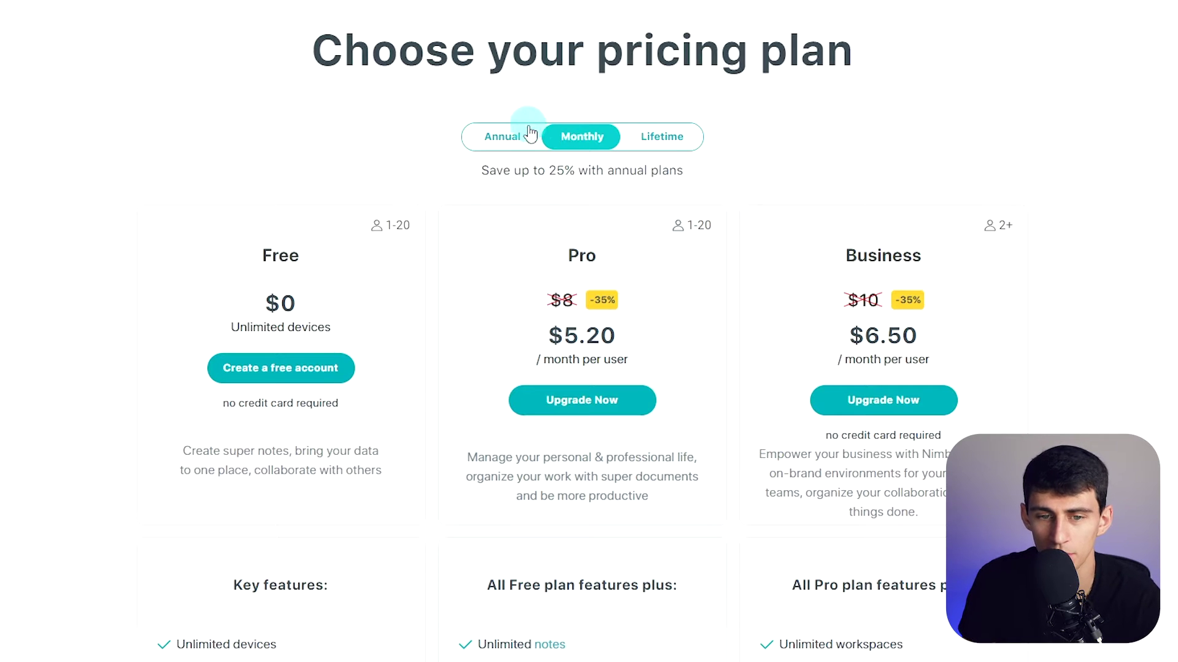
left_click(667, 137)
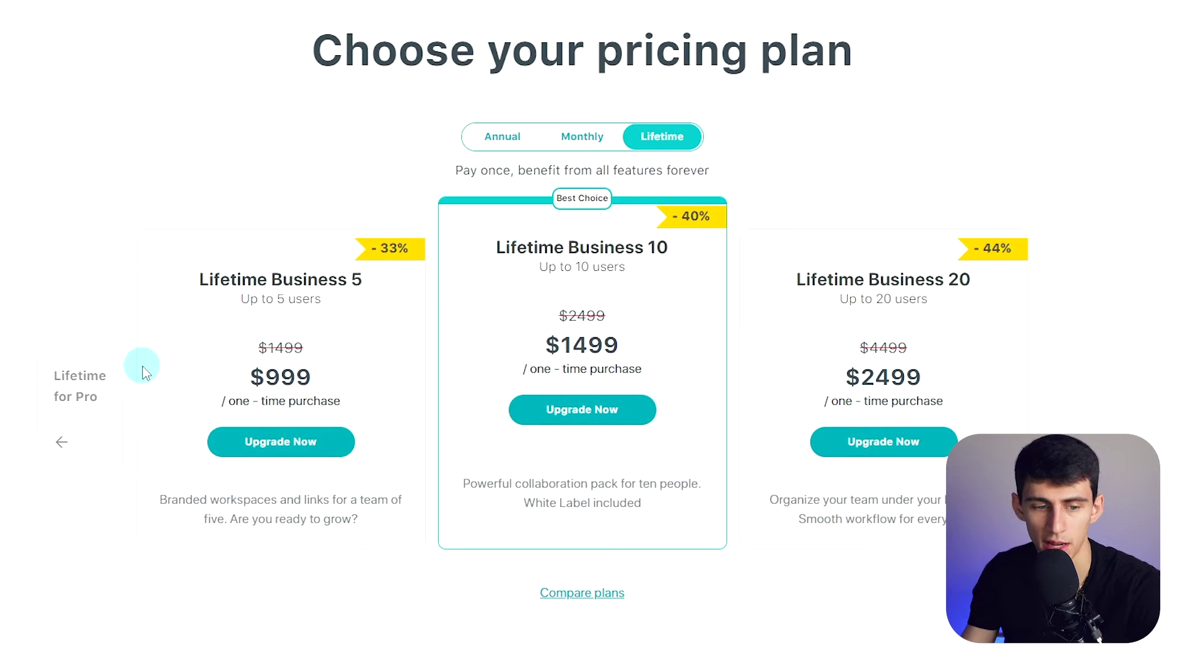
left_click(504, 145)
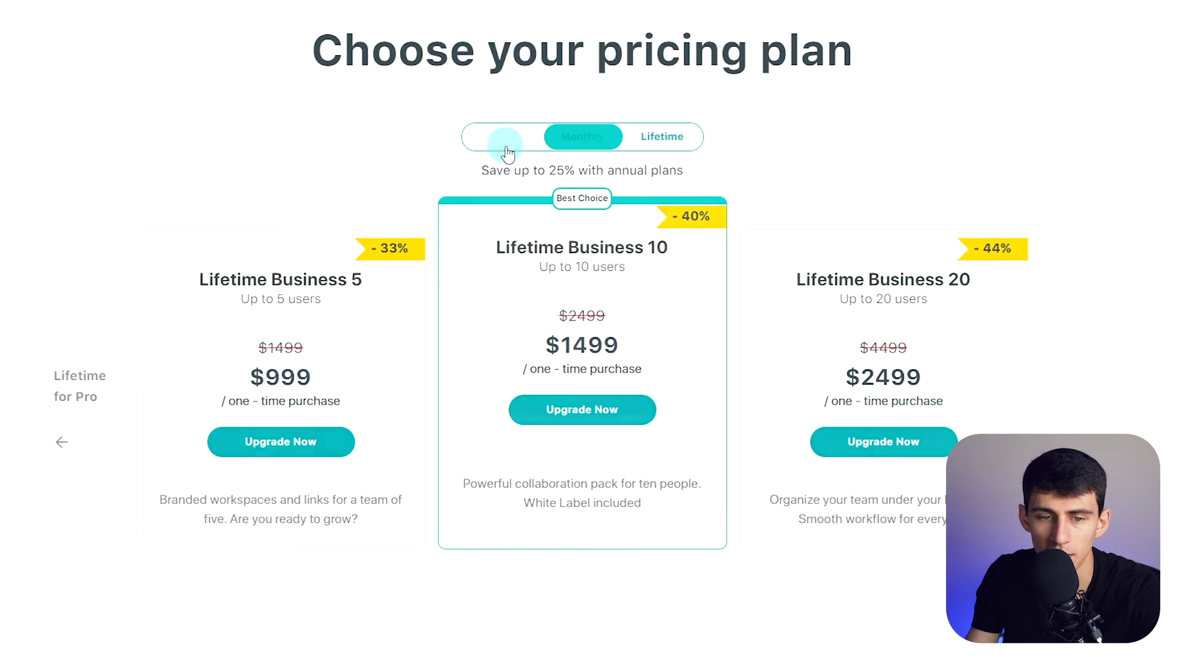
Scroll through the annual plans' feature lists down to Included products.
scroll(549, 205, "down", 5)
scroll(555, 210, "up", 5)
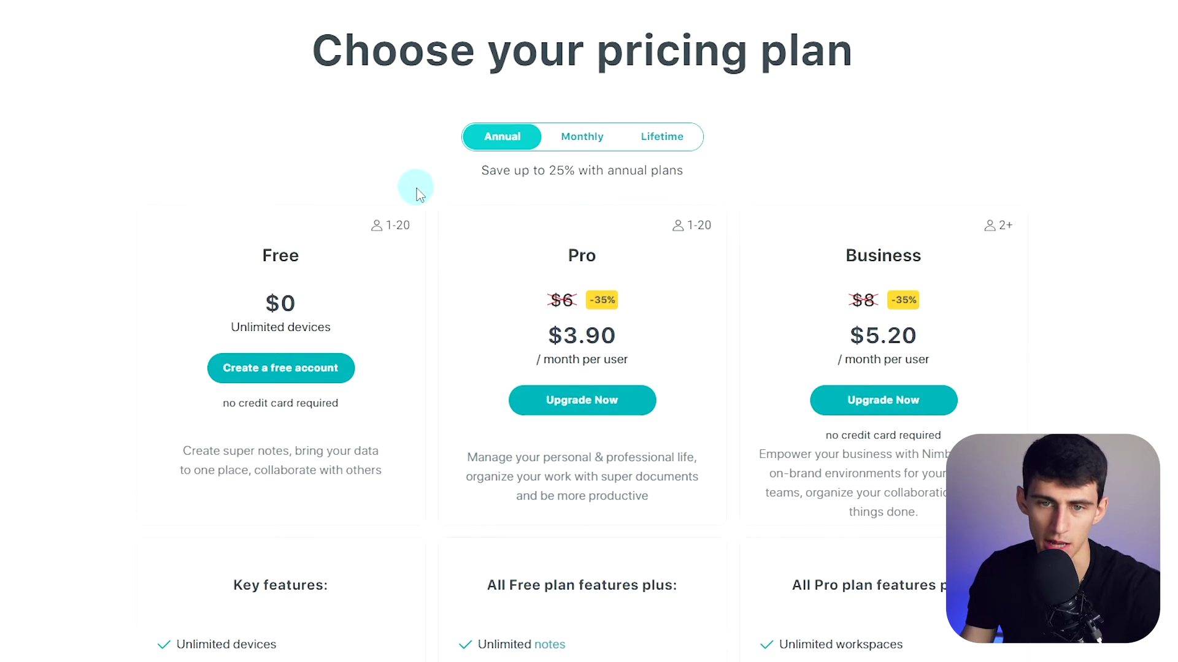
scroll(552, 166, "down", 1)
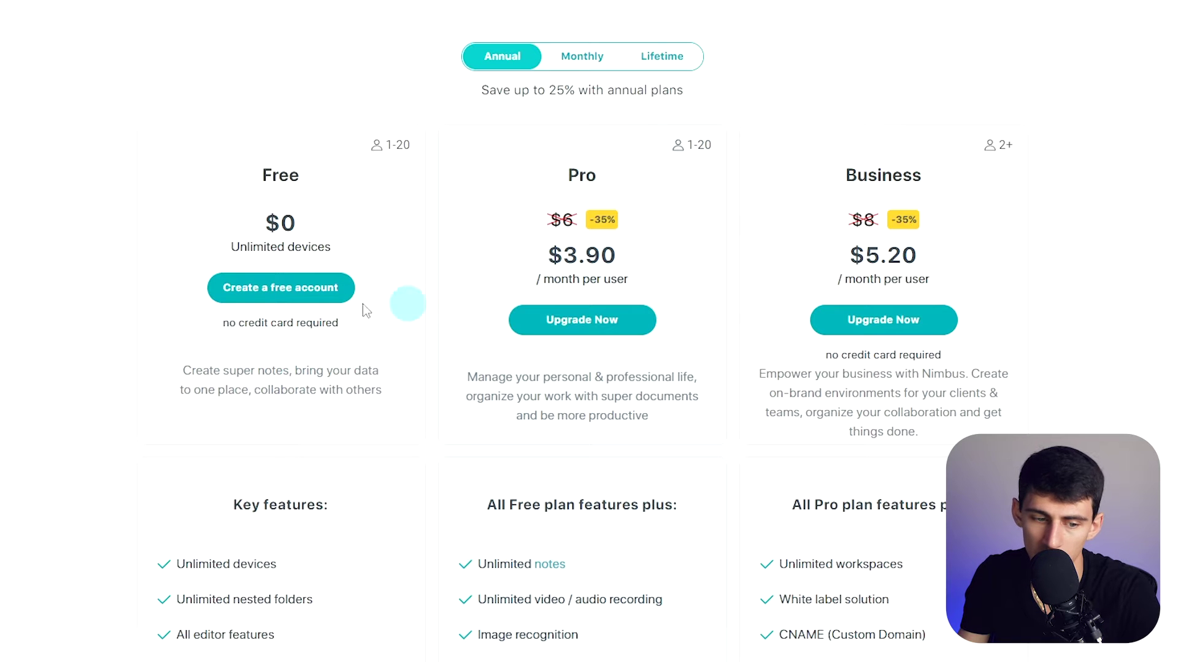
scroll(343, 308, "down", 3)
scroll(233, 300, "down", 3)
scroll(249, 255, "up", 4)
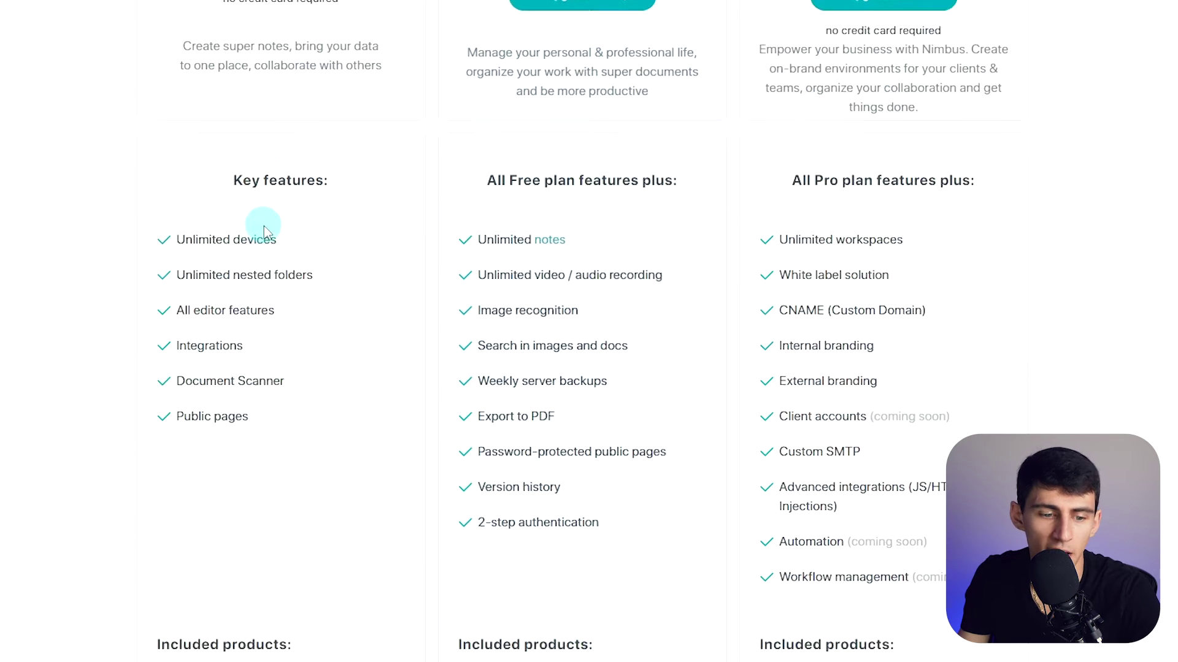
scroll(322, 316, "down", 5)
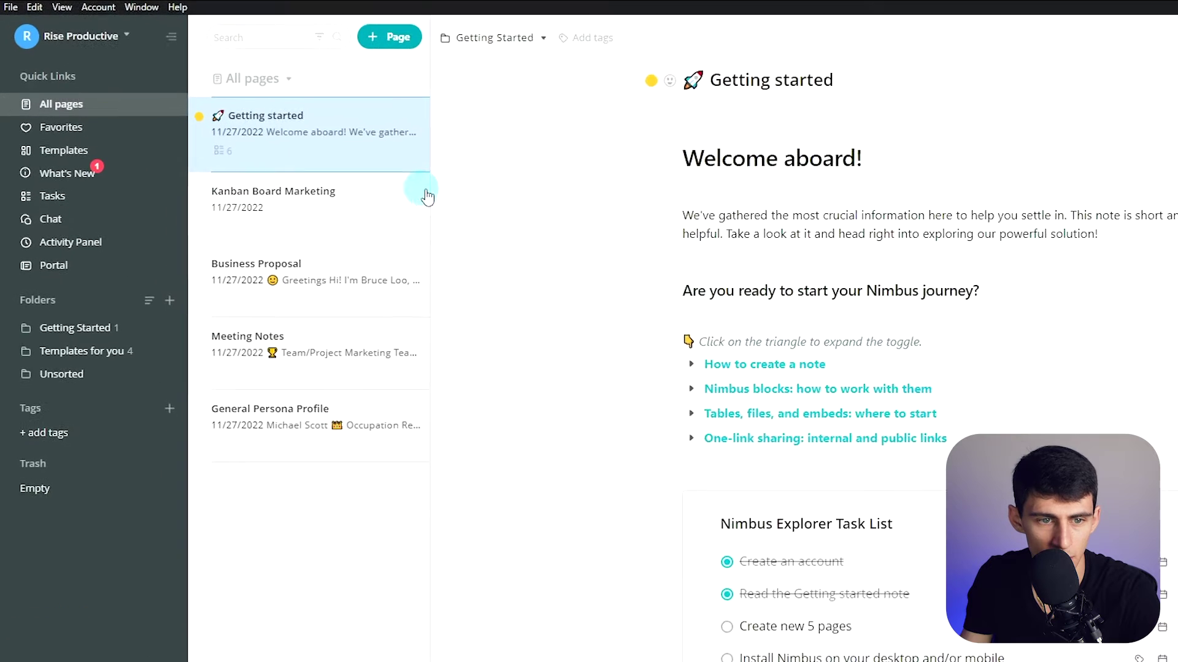
Widen the page list, collapse and re-expand the sidebar, and open the Getting Started folder.
left_click_drag(427, 197, 100, 171)
left_click(174, 36)
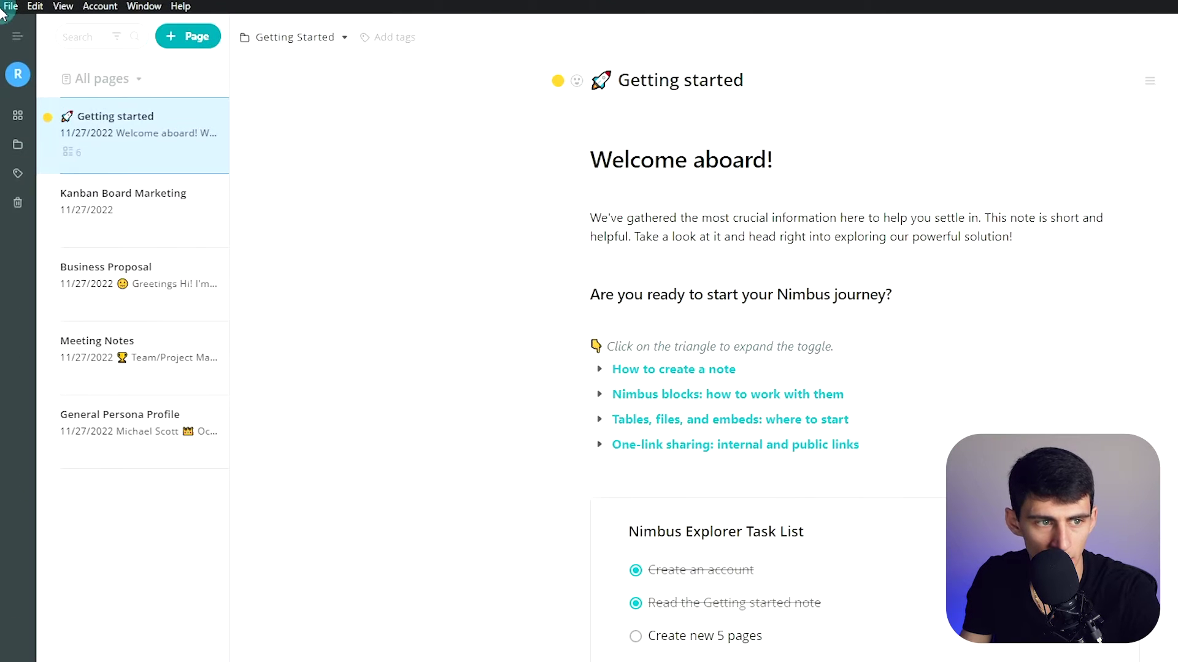
left_click(17, 37)
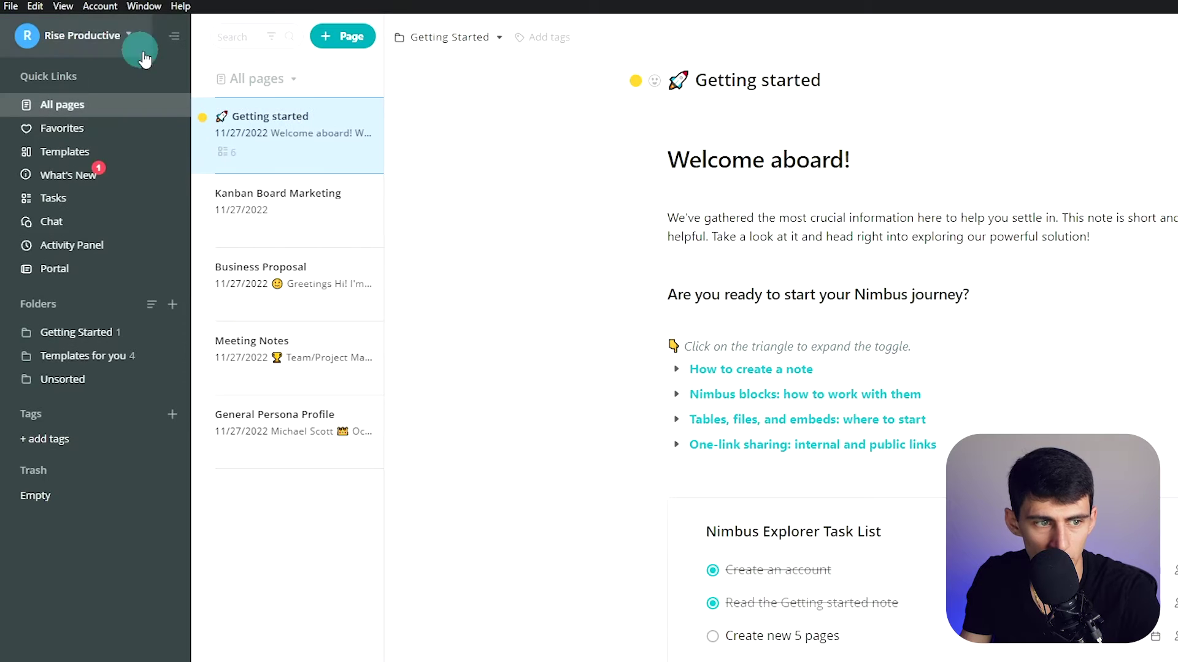
left_click(92, 355)
left_click(92, 332)
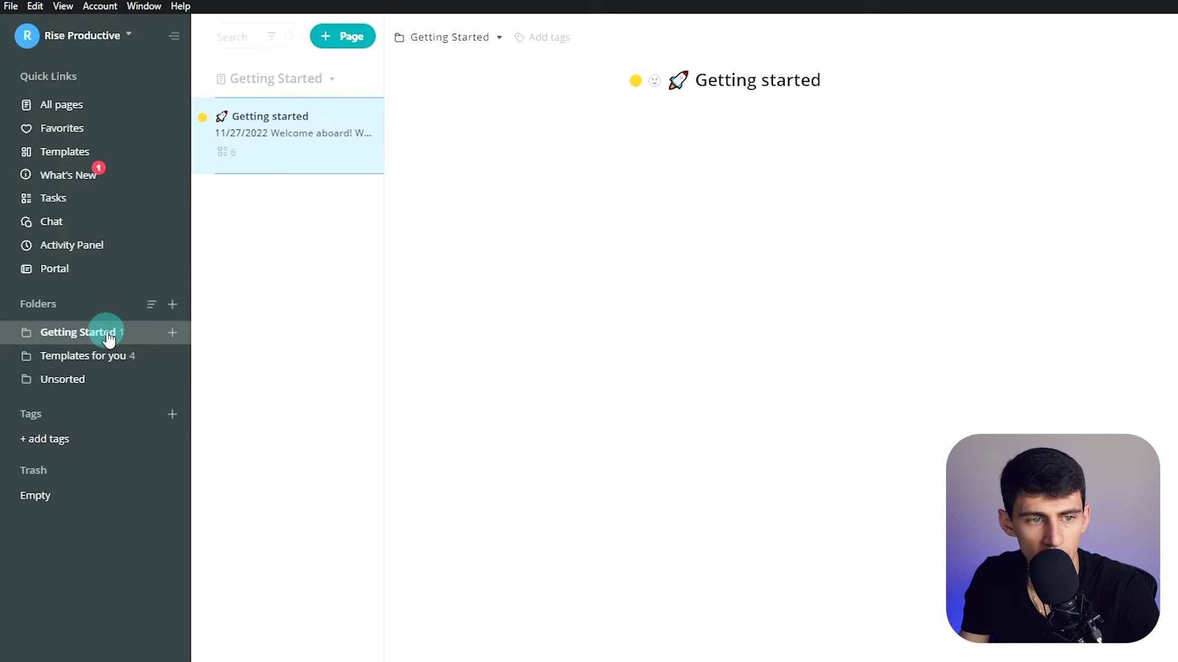
left_click(106, 358)
left_click(92, 330)
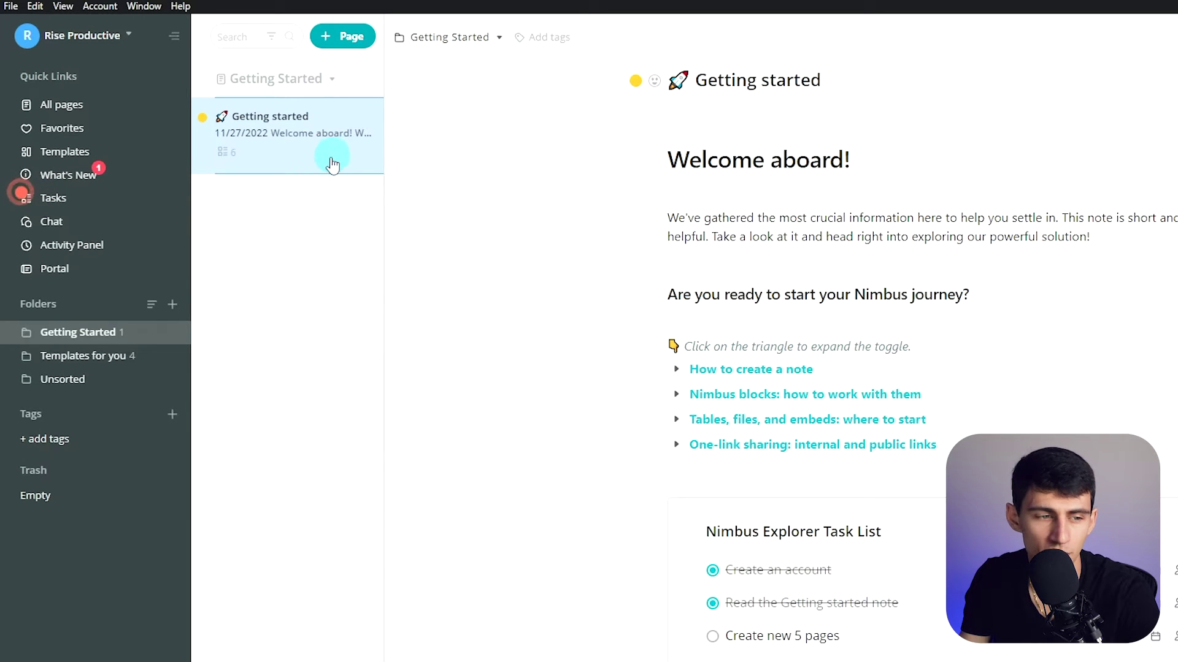
View the overview of all task lists, then close it.
left_click(116, 198)
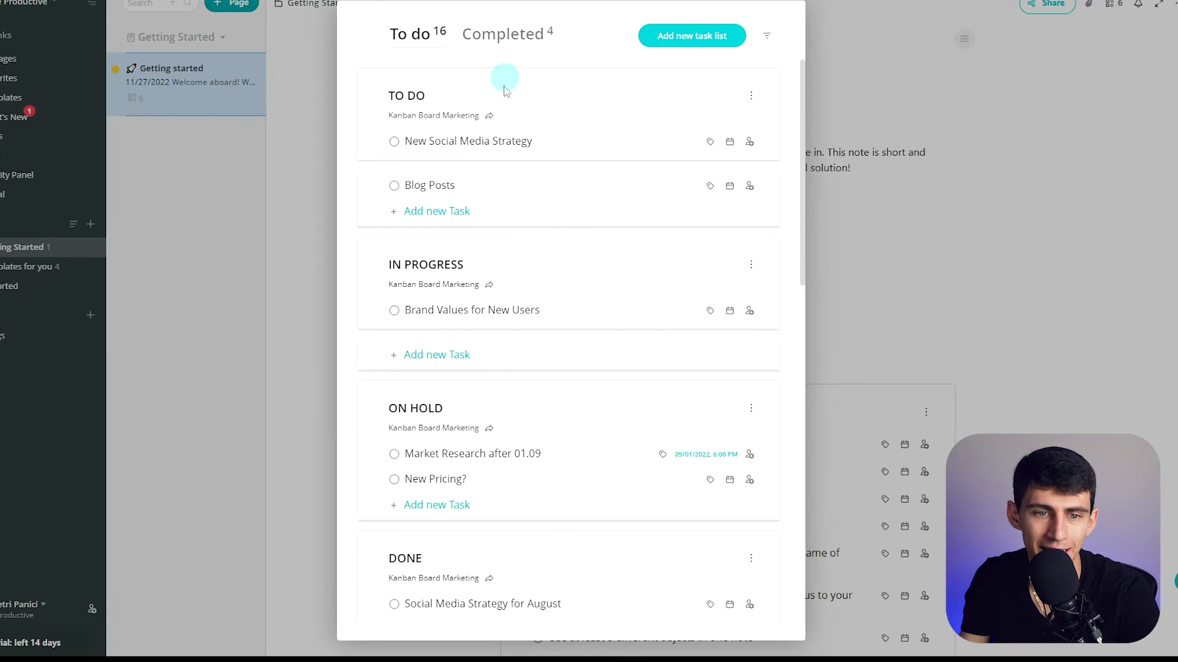
scroll(572, 141, "down", 3)
scroll(638, 158, "up", 3)
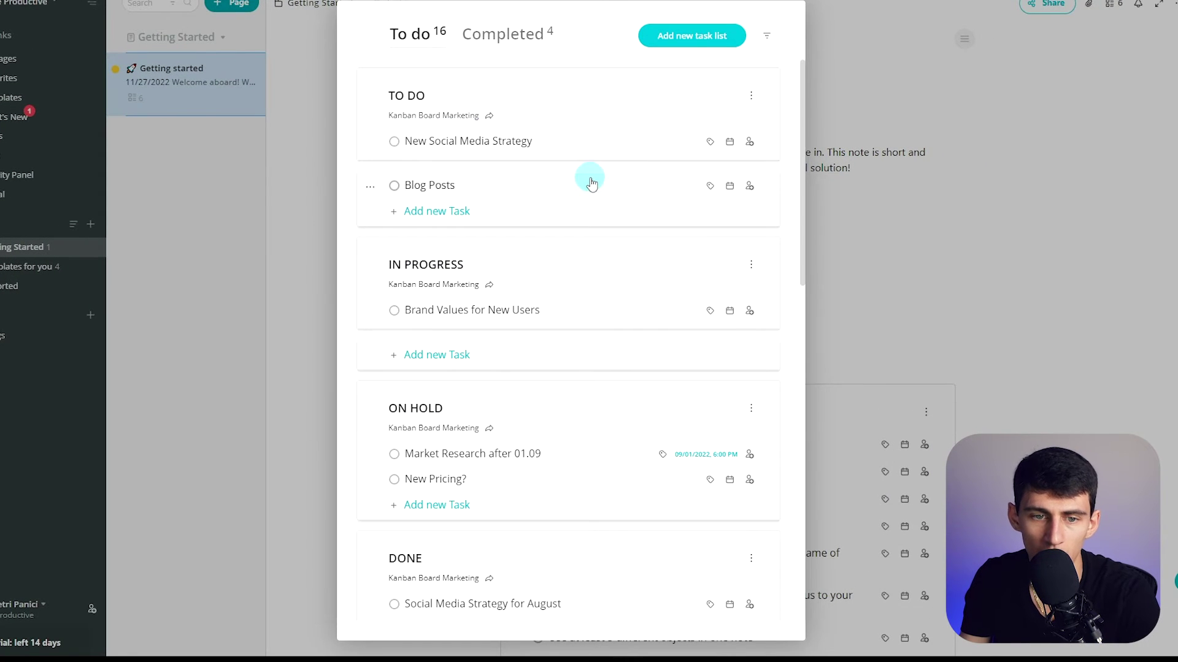
left_click(865, 131)
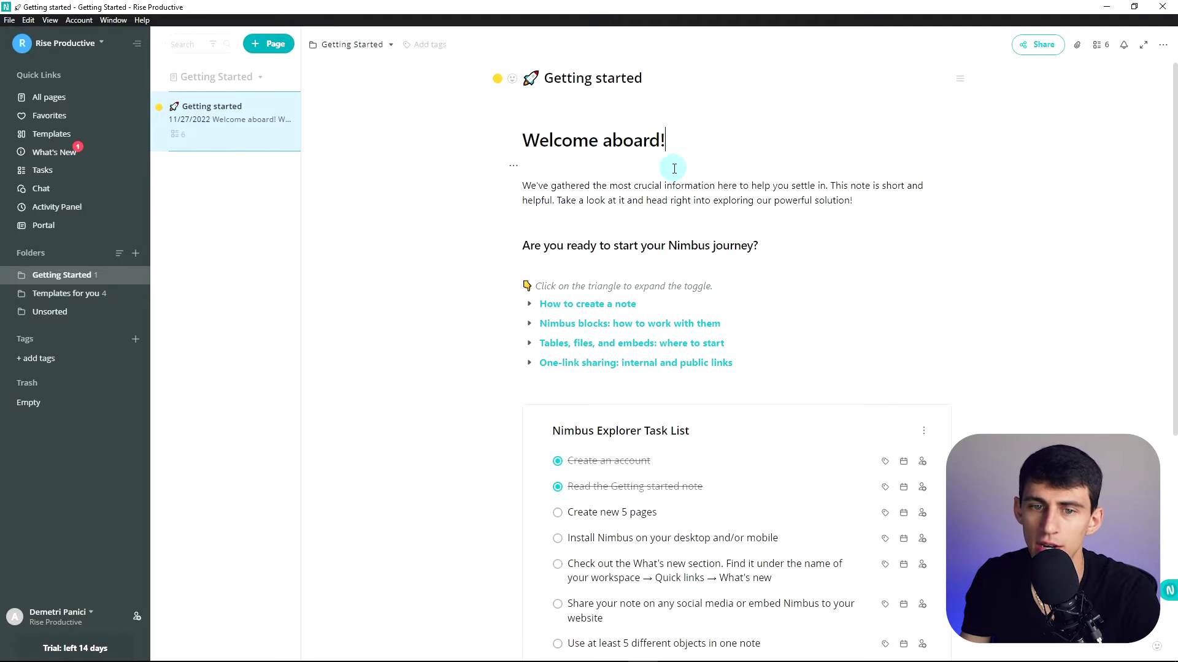
Add an empty line below the Welcome aboard! heading and create a new page.
key("Return")
left_click(835, 170)
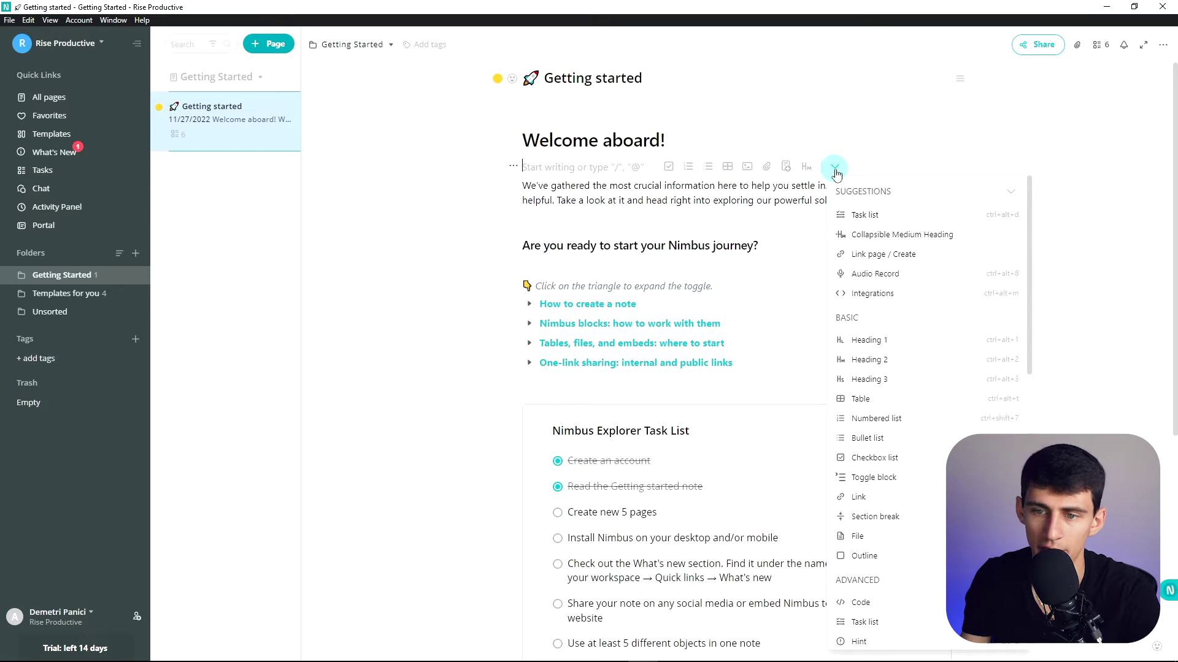
left_click(624, 171)
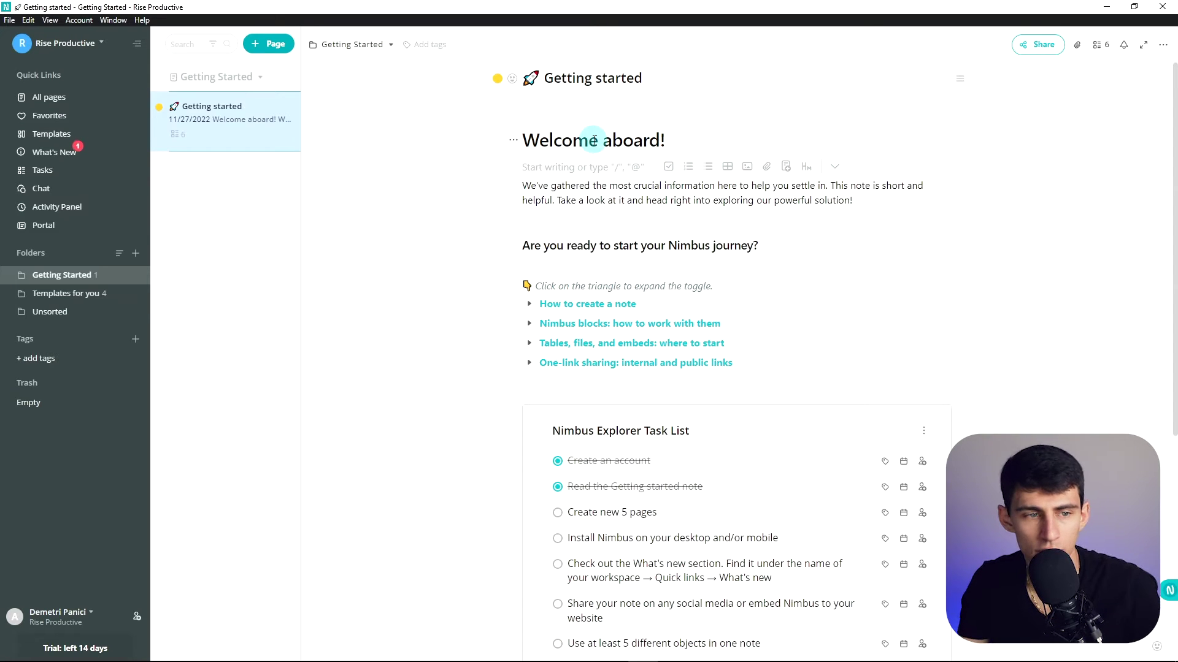
left_click(268, 44)
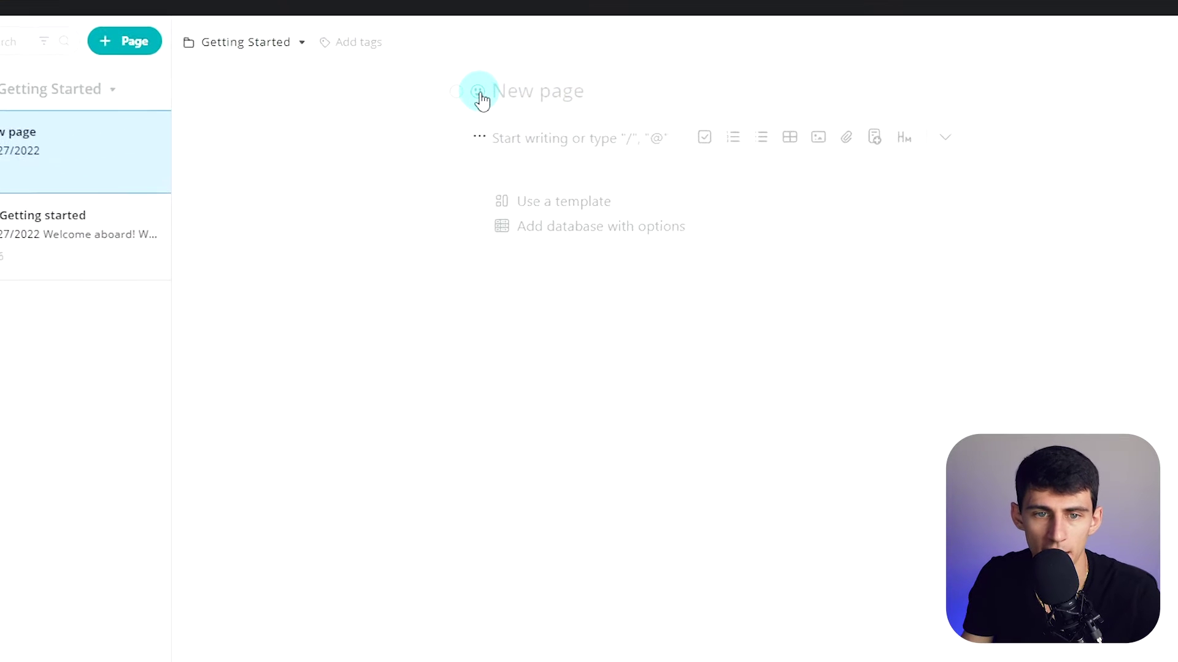
Give the new page a grinning-face 😀 icon and a purple colour marker.
left_click(466, 98)
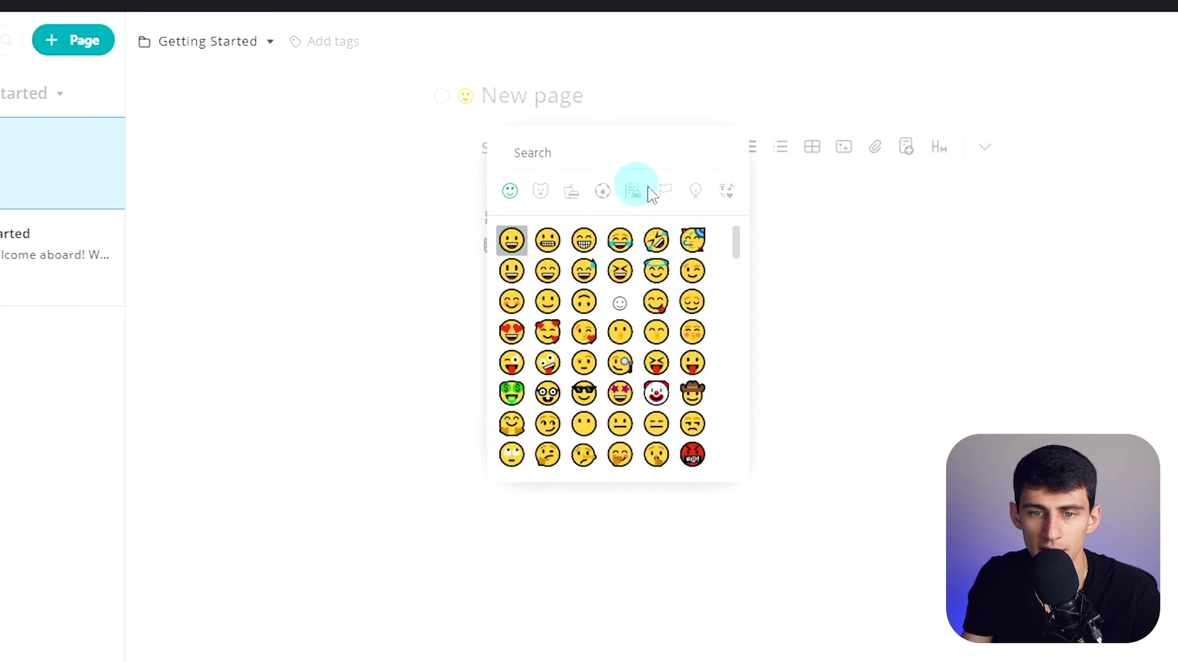
left_click(725, 195)
left_click(509, 190)
left_click(512, 240)
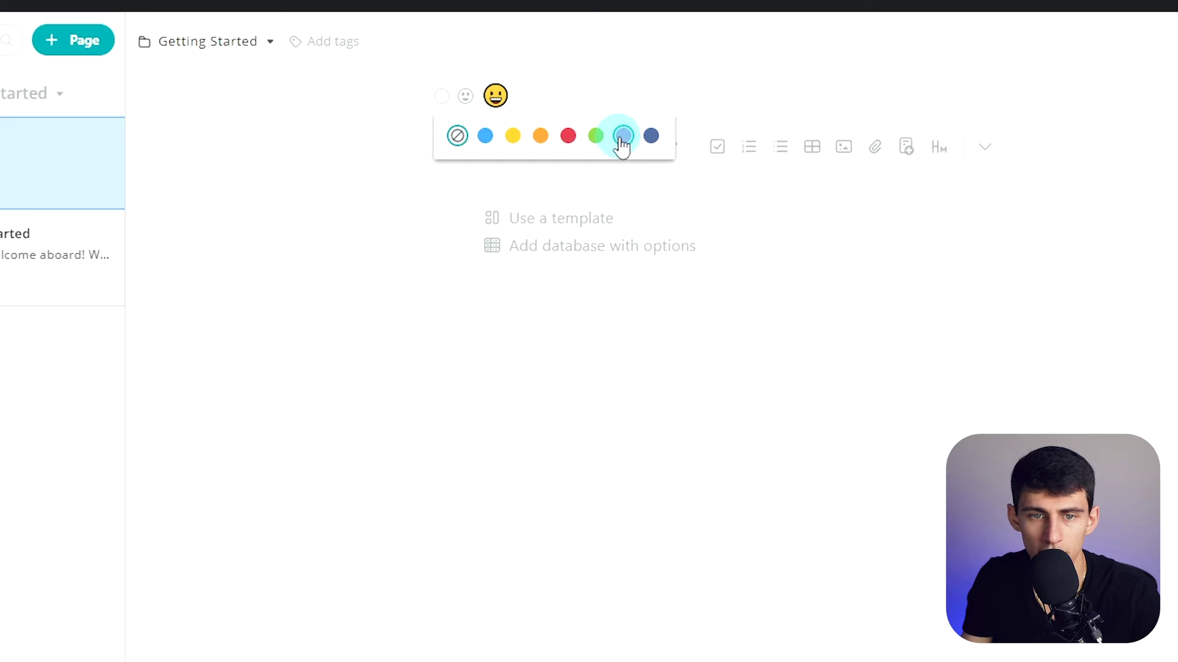
left_click(622, 136)
Tag the page 'examples for' and insert a sample database table.
left_click(336, 40)
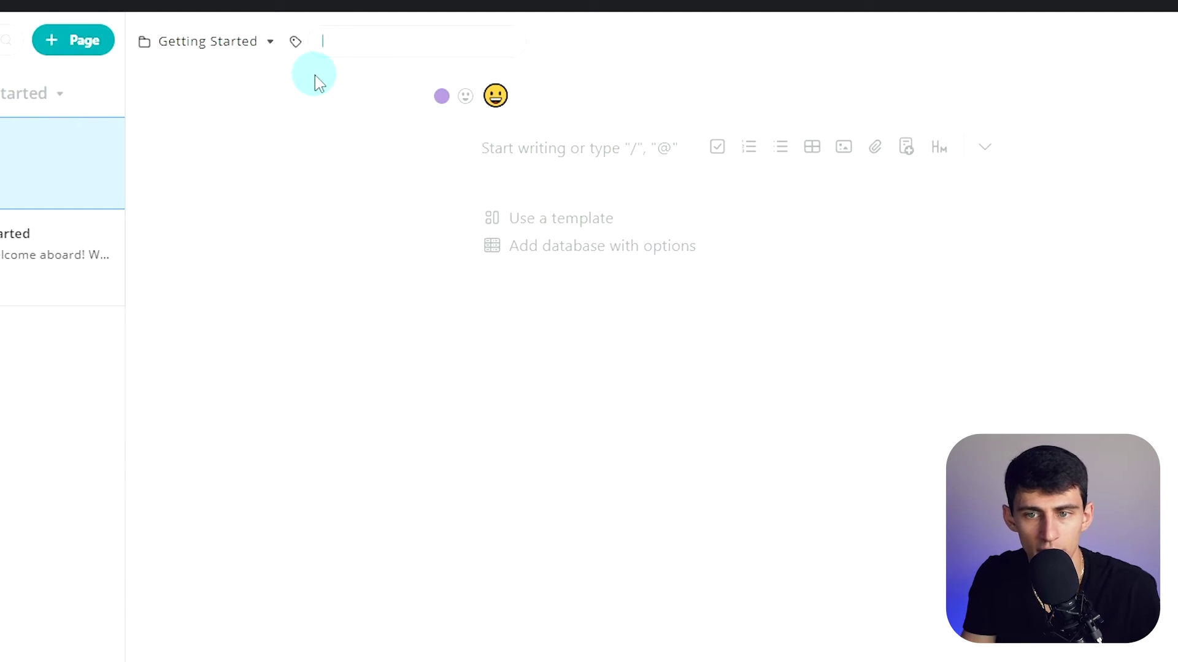
type("examples for")
key("Return")
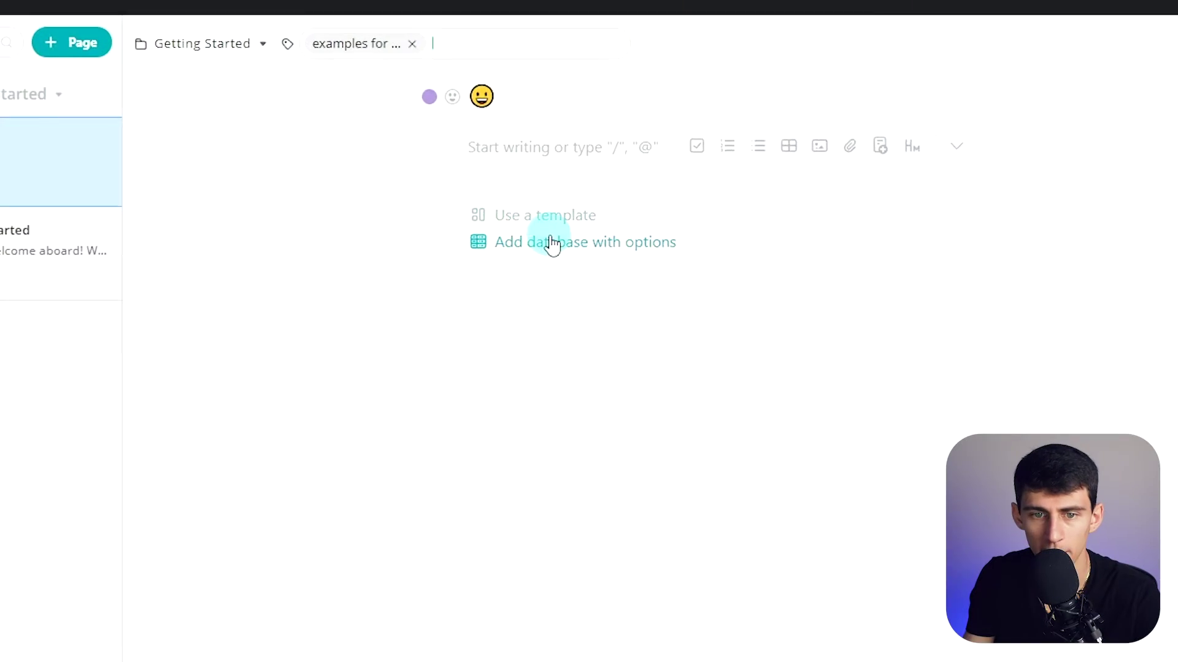
left_click(543, 240)
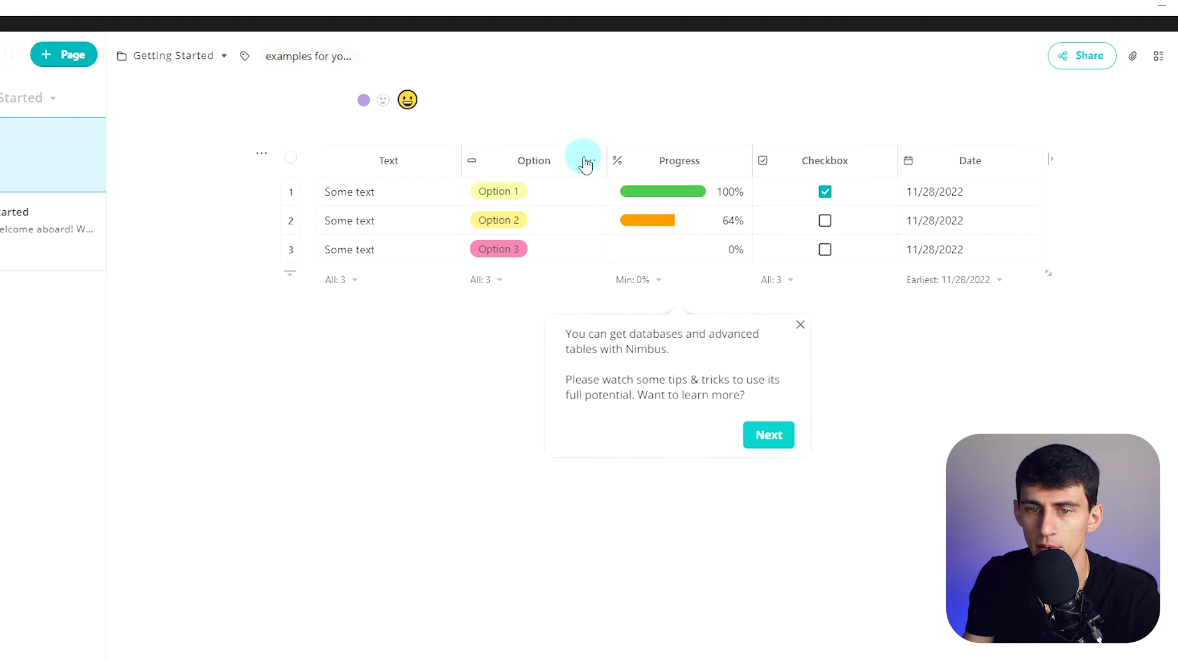
Dismiss the tips popup and set row 1's progress to 100%.
left_click(580, 162)
left_click(457, 334)
mouse_move(696, 195)
left_mouse_down()
mouse_move(718, 193)
mouse_move(652, 193)
mouse_move(710, 190)
left_mouse_up()
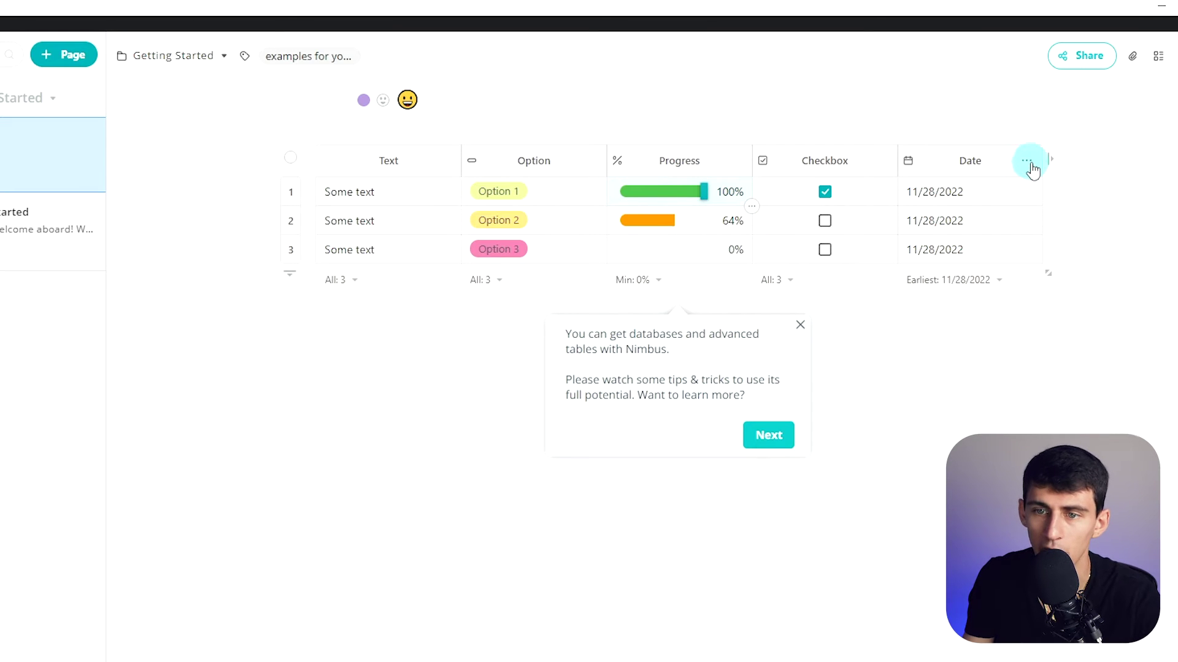
left_click_drag(631, 196, 777, 196)
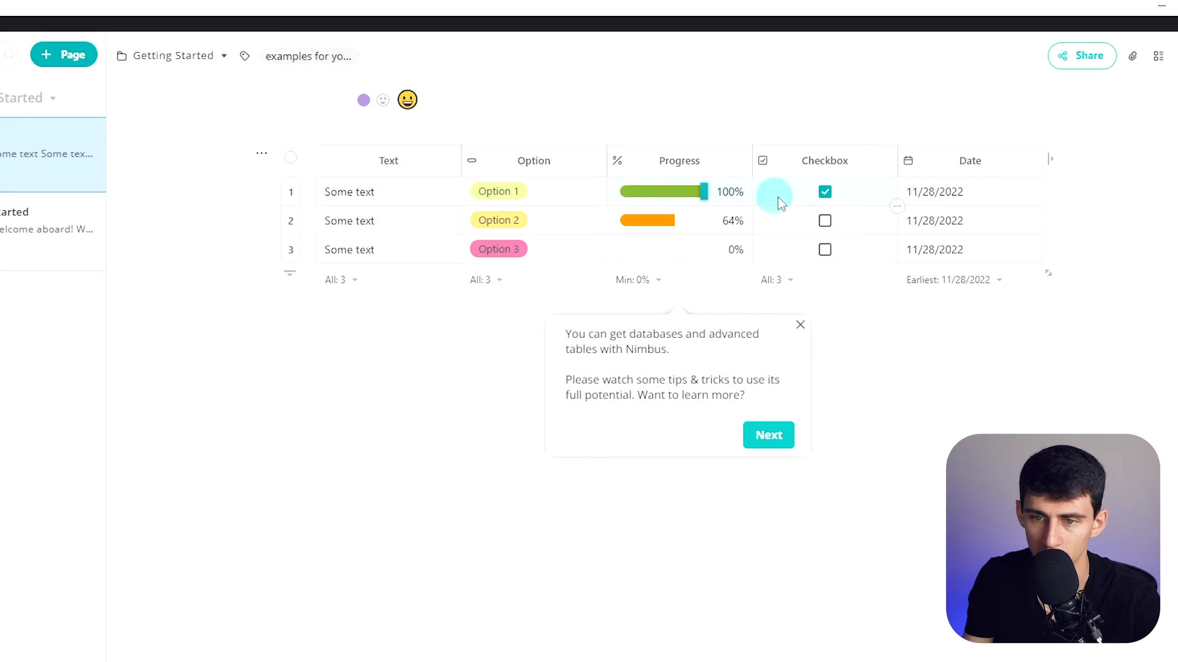
Bring the extra F column into view, dismiss the database tip and browse its column options.
left_click(988, 191)
left_click(1049, 161)
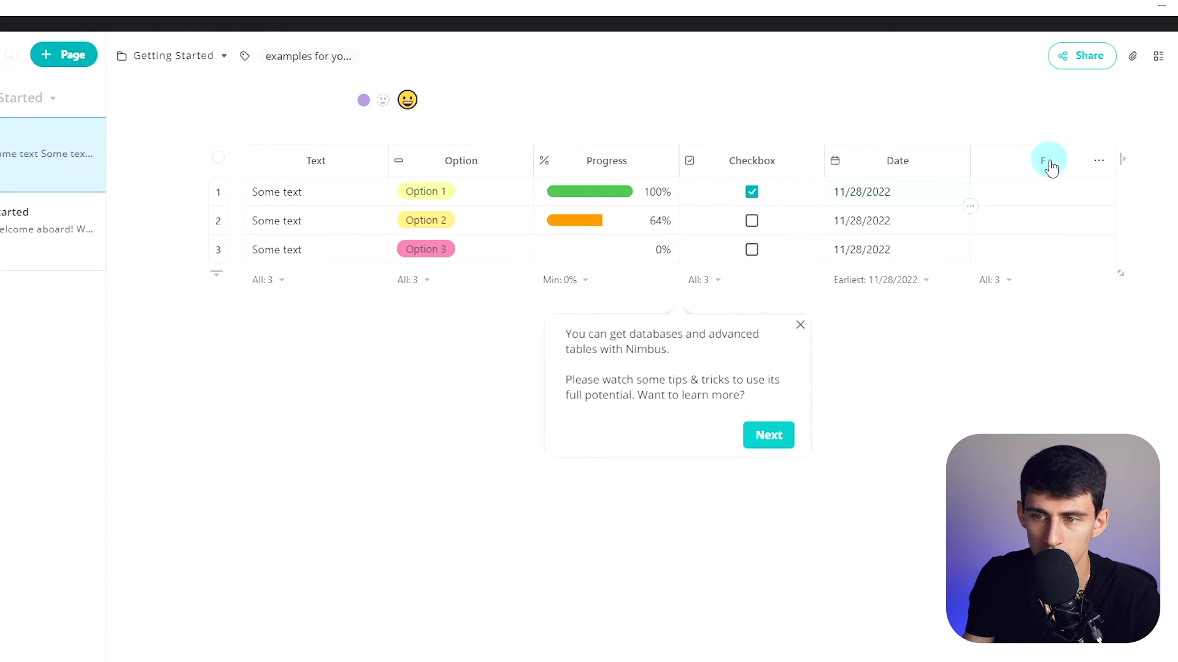
left_click(1099, 161)
mouse_move(985, 164)
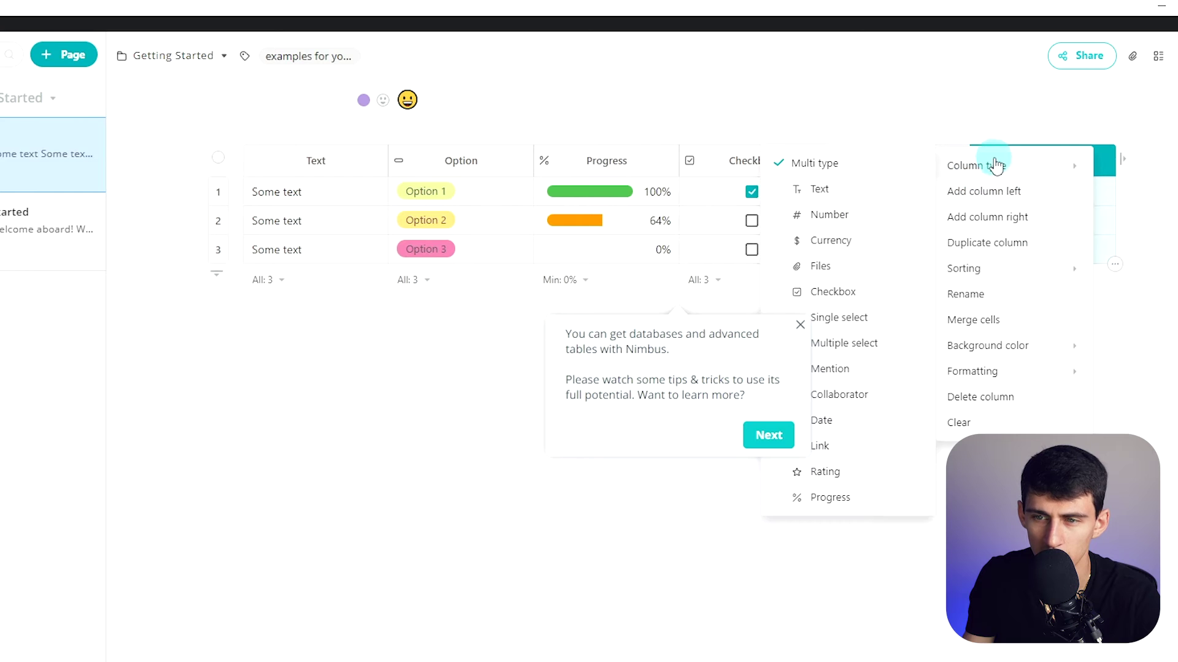
left_click(834, 223)
left_click(802, 327)
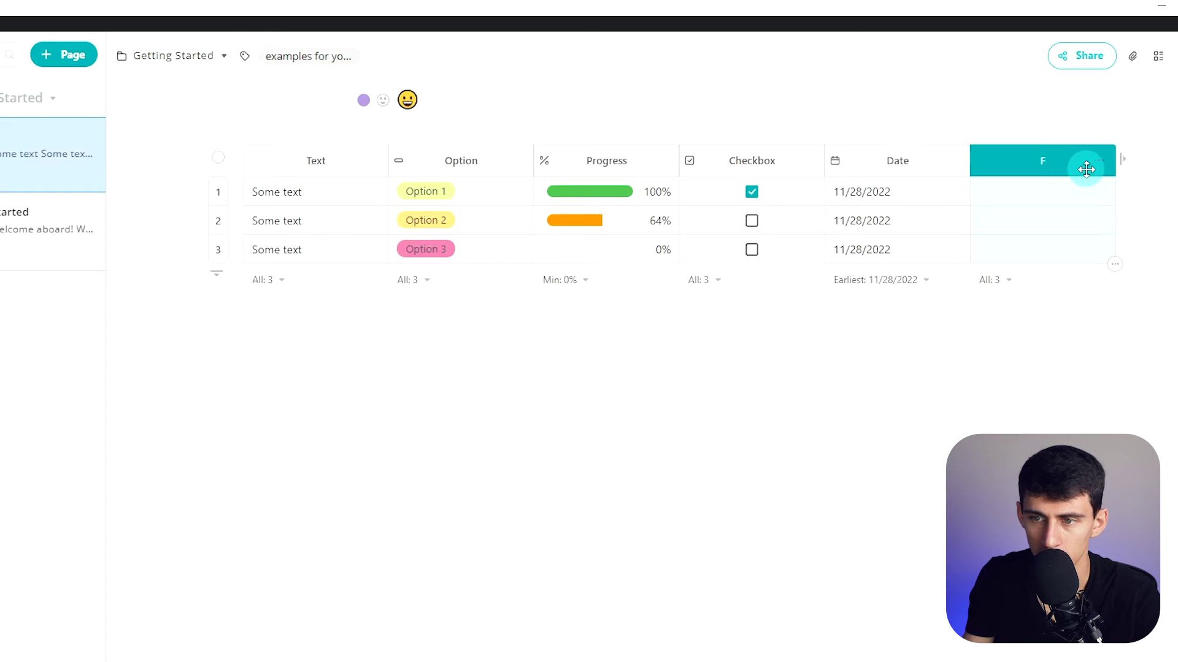
left_click(1099, 167)
mouse_move(998, 166)
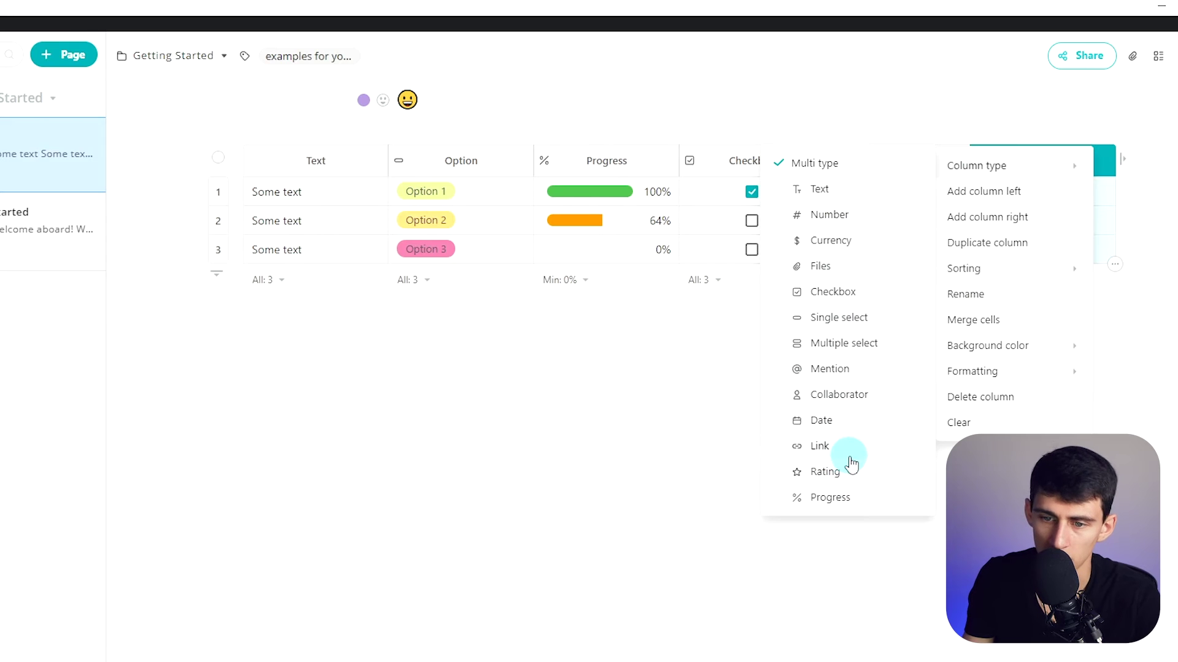
mouse_move(1017, 276)
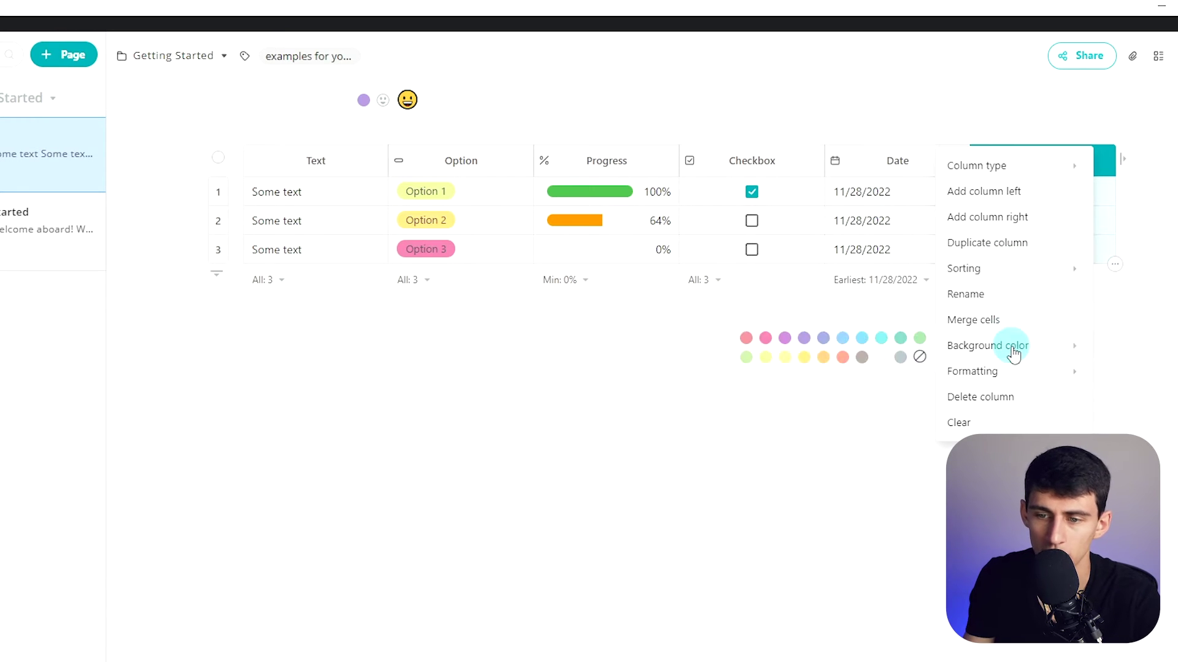
mouse_move(1070, 373)
mouse_move(1142, 402)
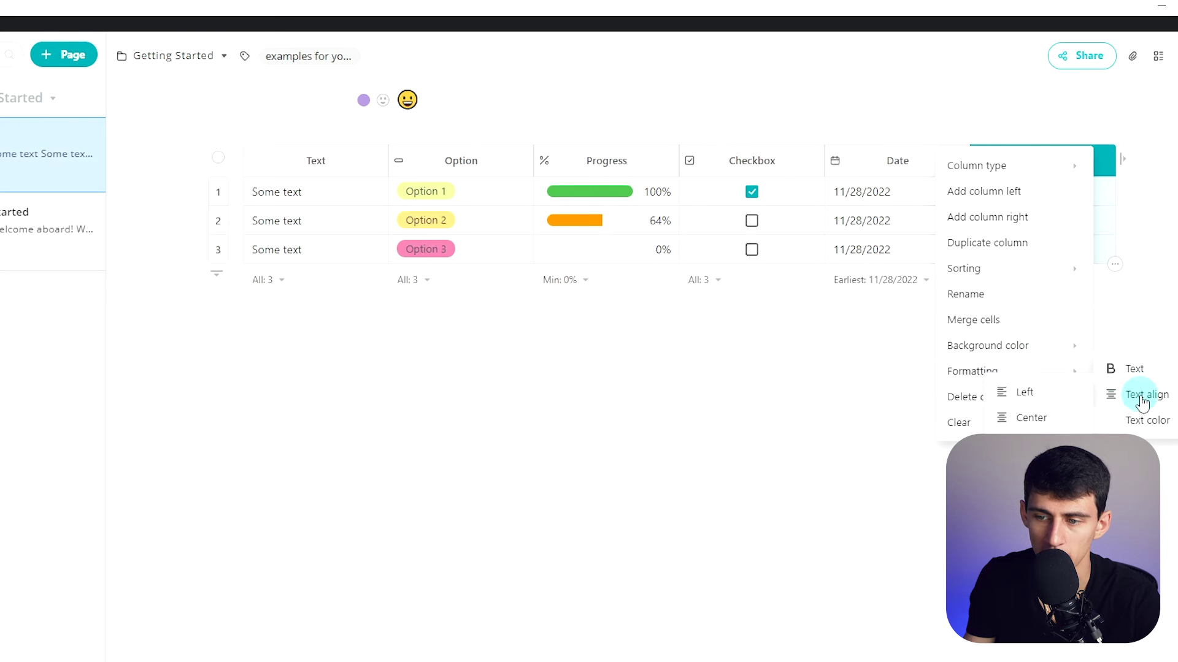
mouse_move(1146, 422)
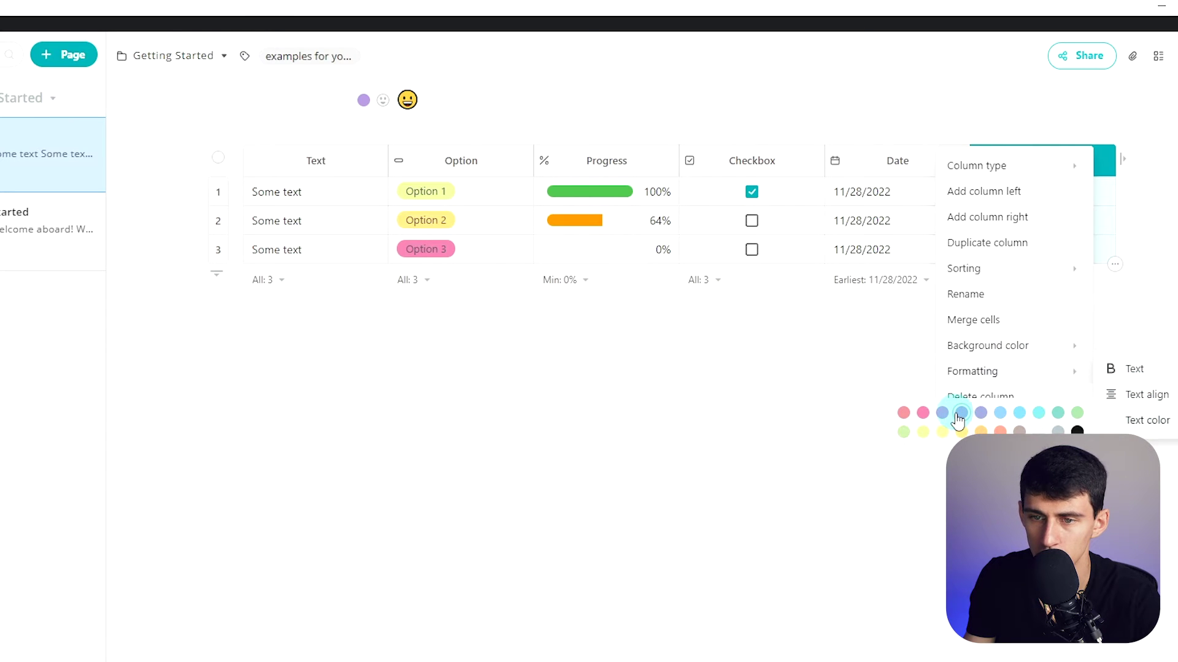
left_click(960, 413)
Make row 1's F entry 'fgdgsdfgg' blue and bold, and type 'fgsg' in row 2's F cell.
left_click(1070, 153)
left_click(1025, 188)
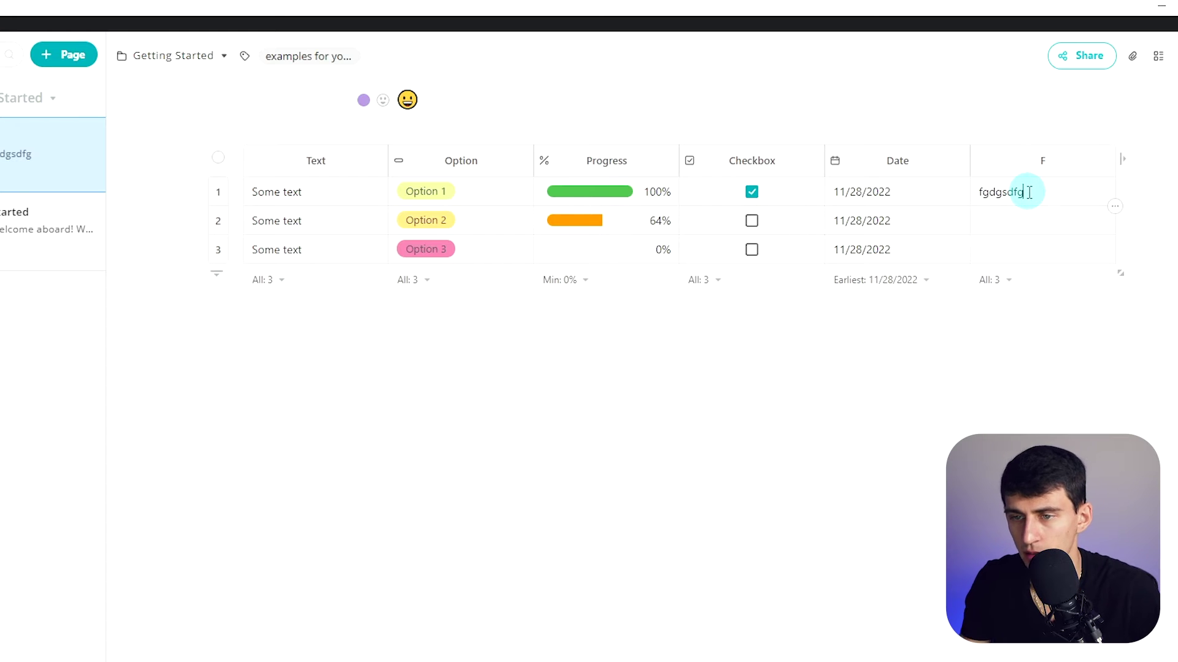
left_click(1113, 206)
mouse_move(849, 316)
mouse_move(1025, 364)
left_click(821, 357)
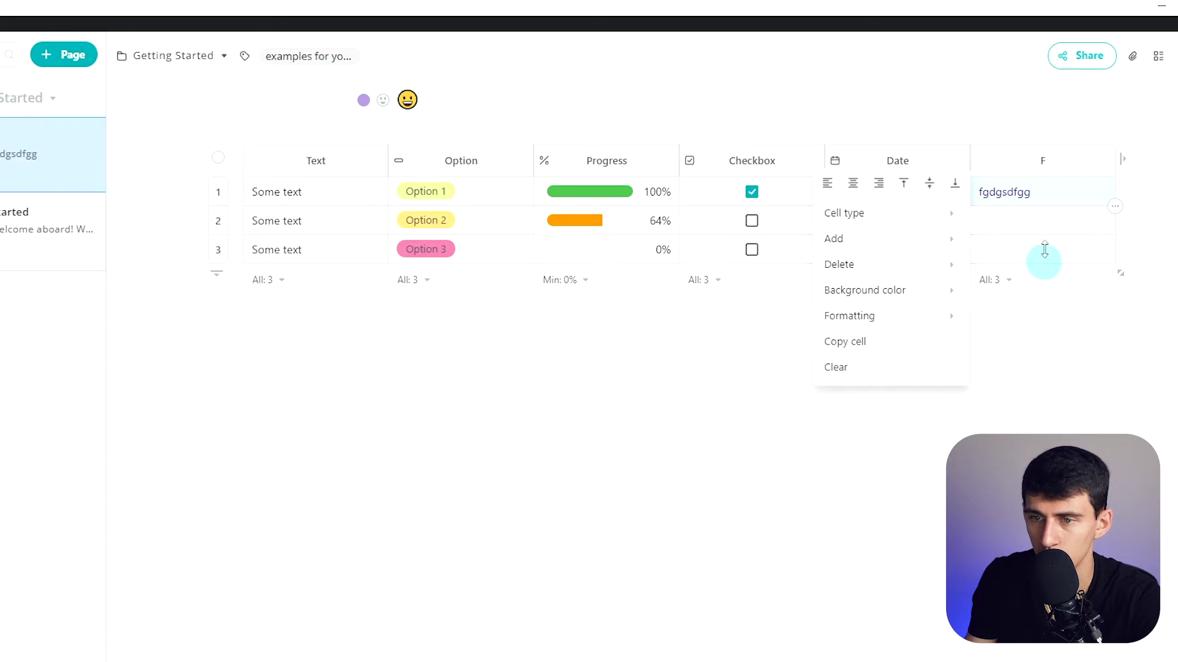
mouse_move(901, 319)
mouse_move(1072, 322)
left_click(1145, 311)
left_click(1072, 228)
type("fgsgfg")
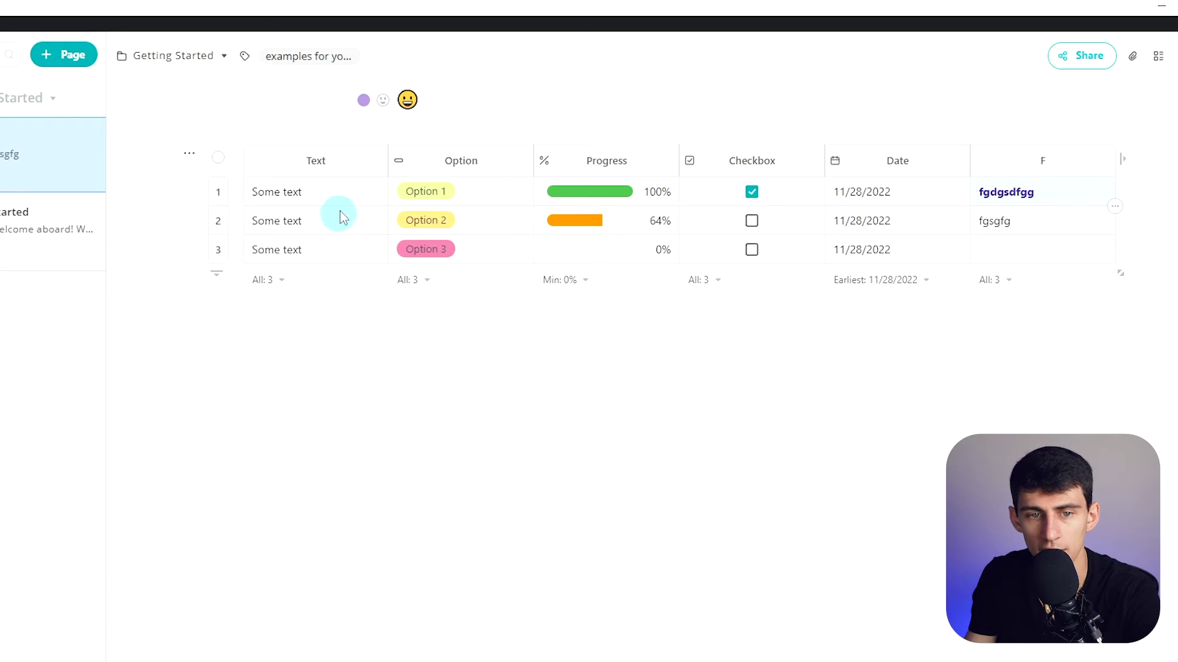
Select rows 1–3 from Text to Date and open then close the date picker.
left_click_drag(344, 191, 940, 257)
left_click(938, 257)
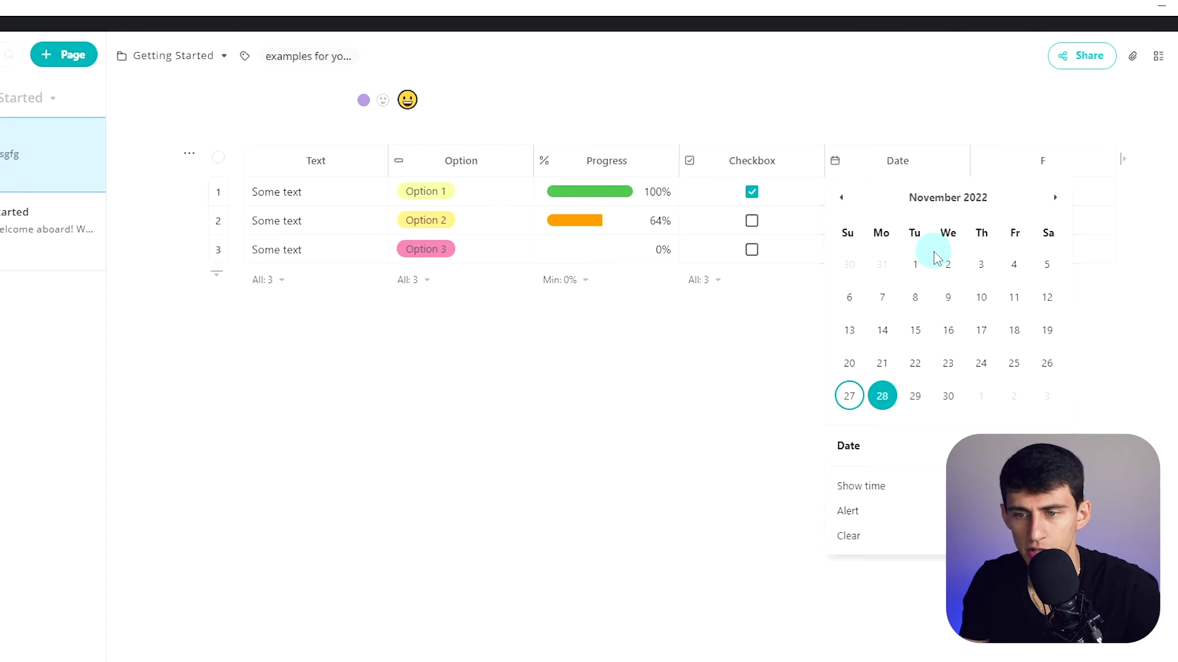
left_click(520, 397)
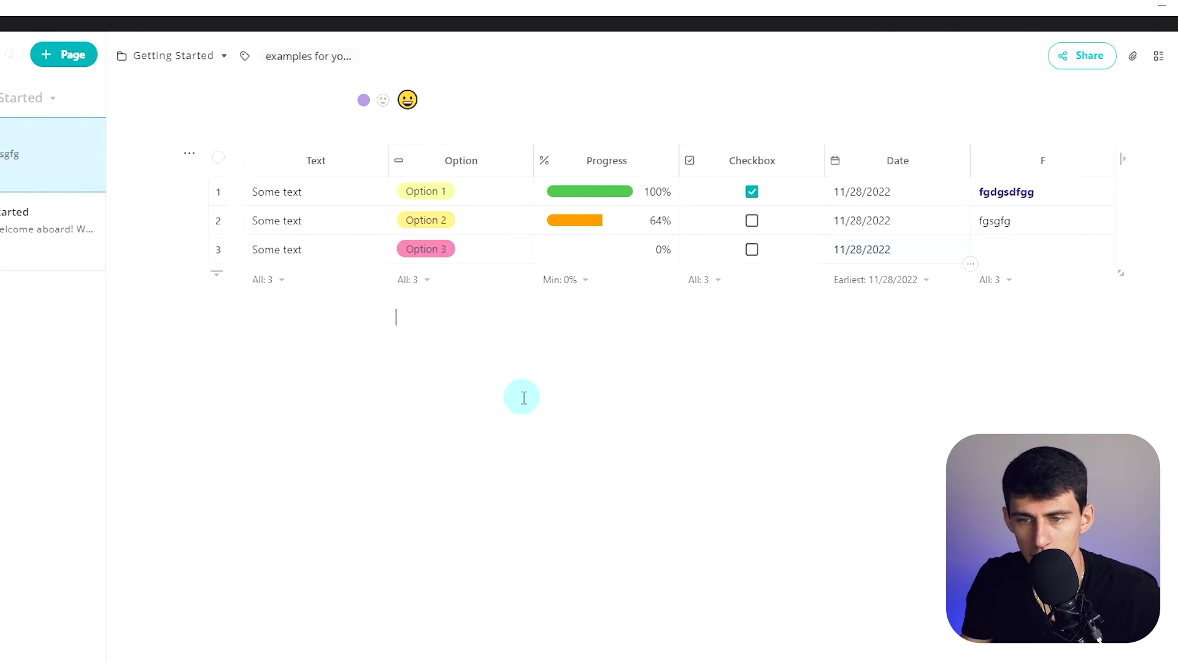
Cycle the selection through row, column and whole table, then open the Option column's summary choices.
left_click(322, 202)
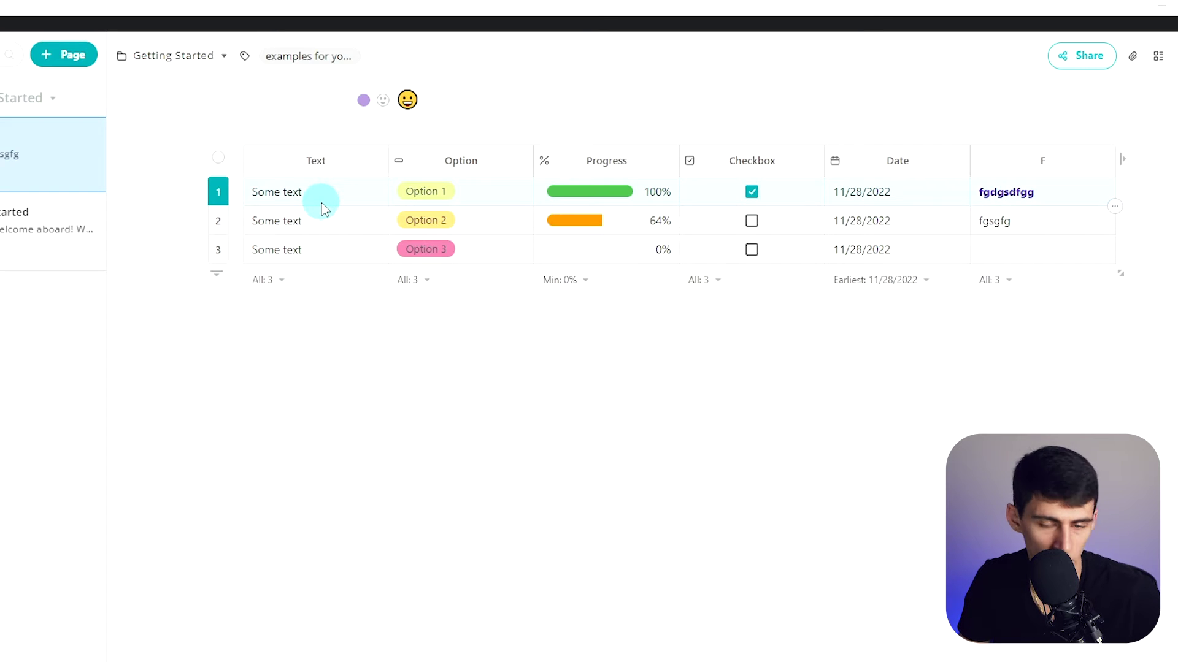
left_click(322, 203)
left_click(321, 202)
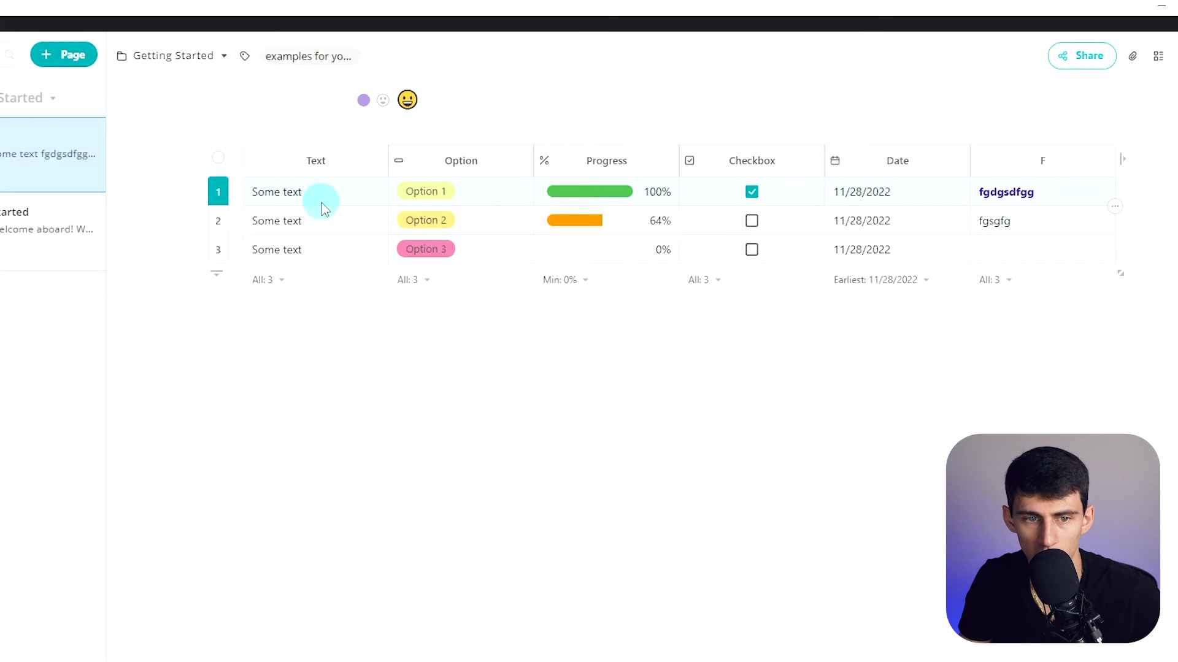
left_click(322, 202)
left_click(322, 202)
left_click(322, 202)
left_click(321, 202)
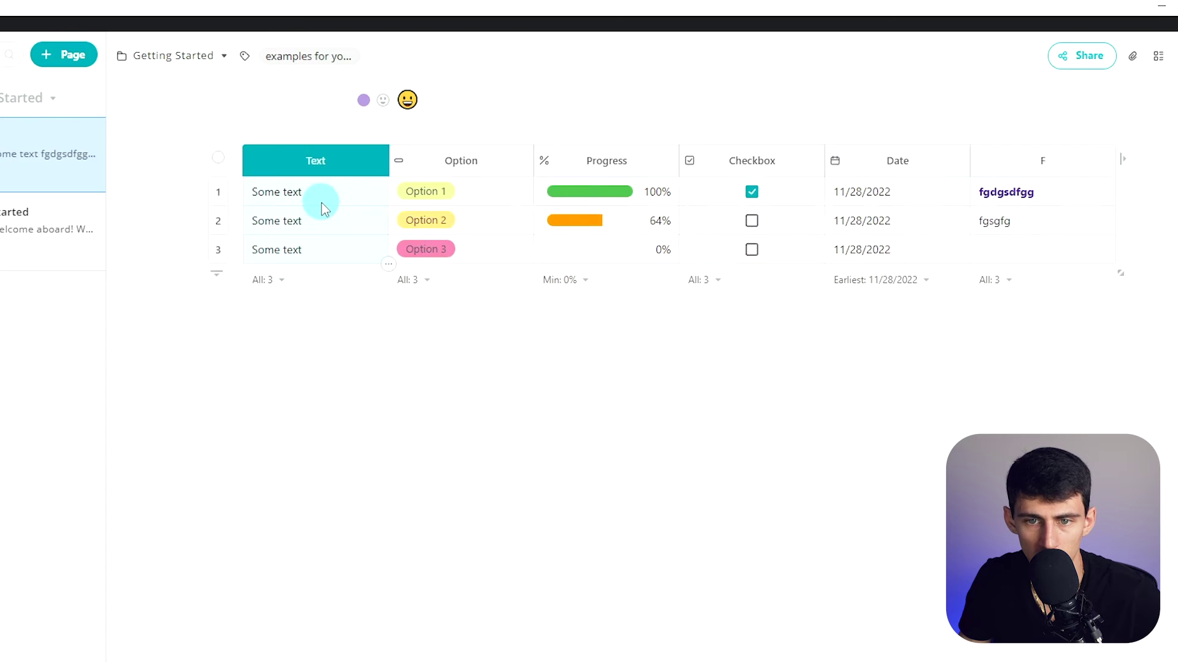
left_click(321, 202)
left_click(322, 202)
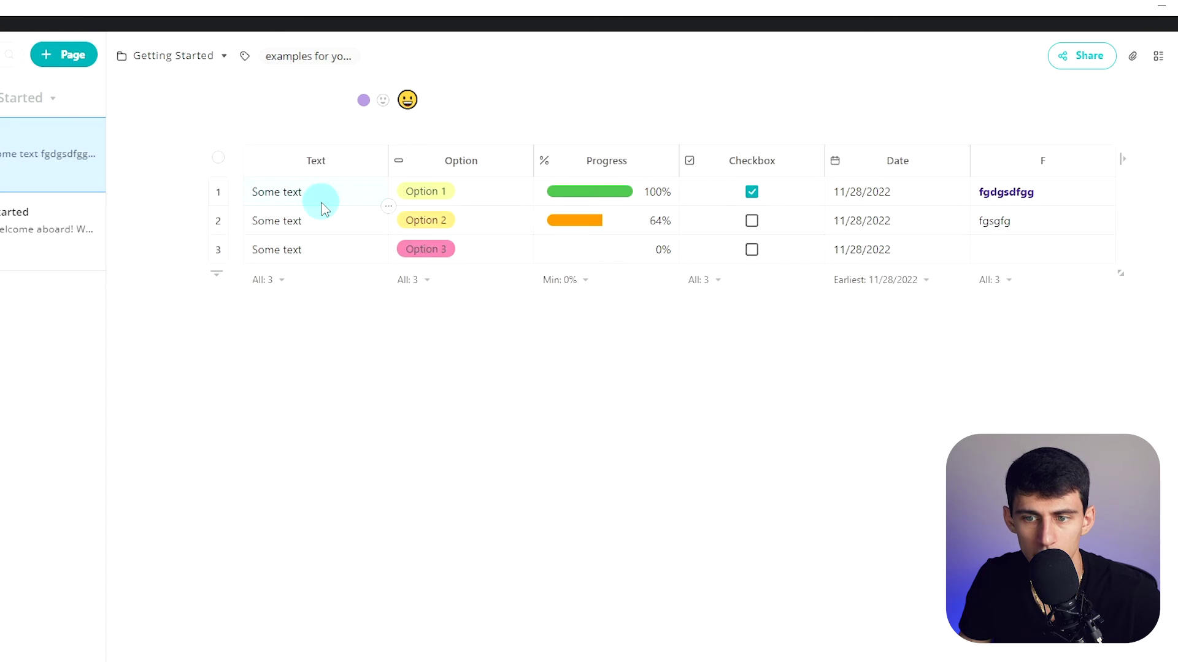
left_click(408, 279)
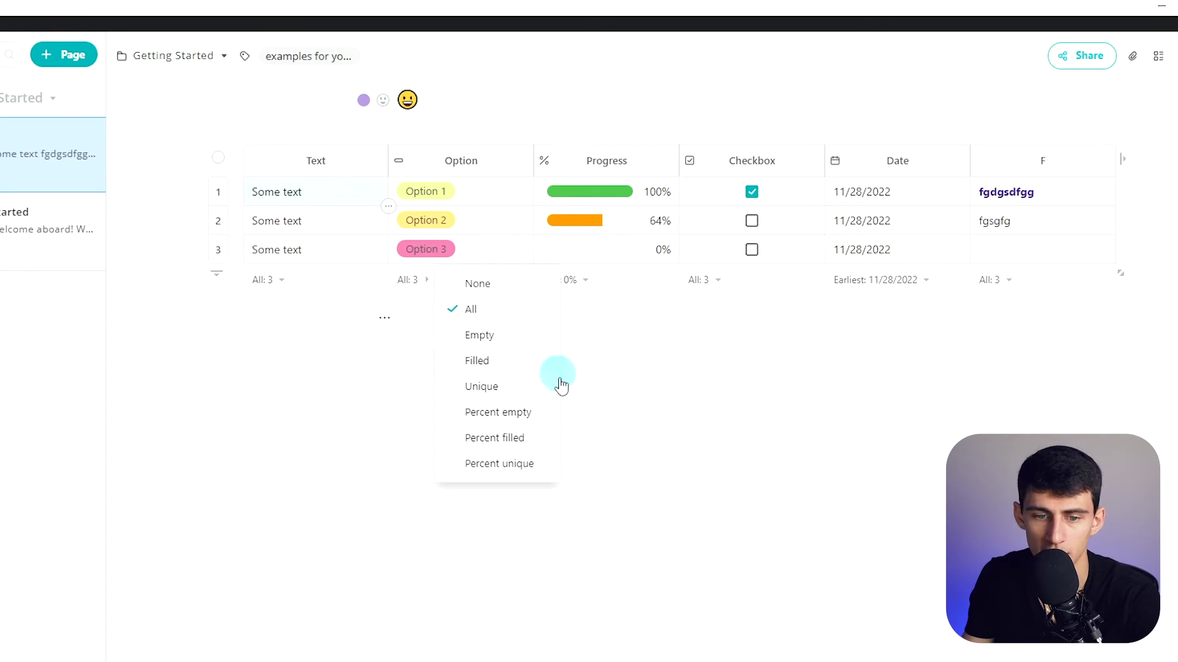
Set the Progress footer to Average and the Checkbox footer to Percent checked.
left_click(713, 280)
left_click(582, 280)
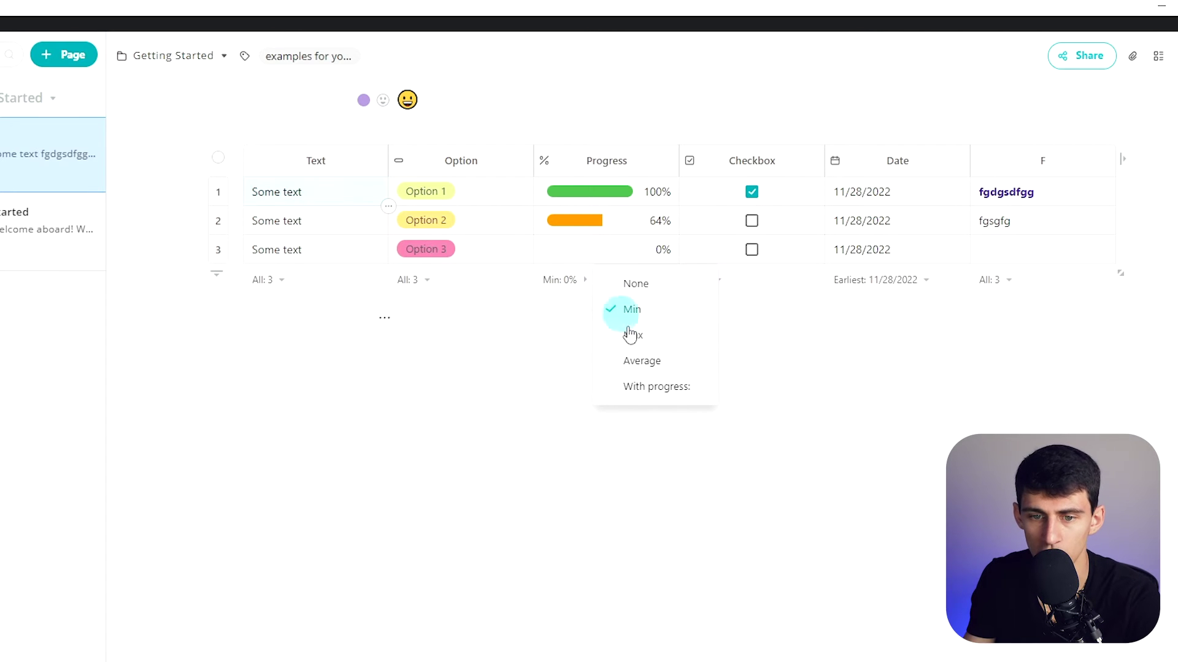
left_click(650, 360)
left_click(699, 280)
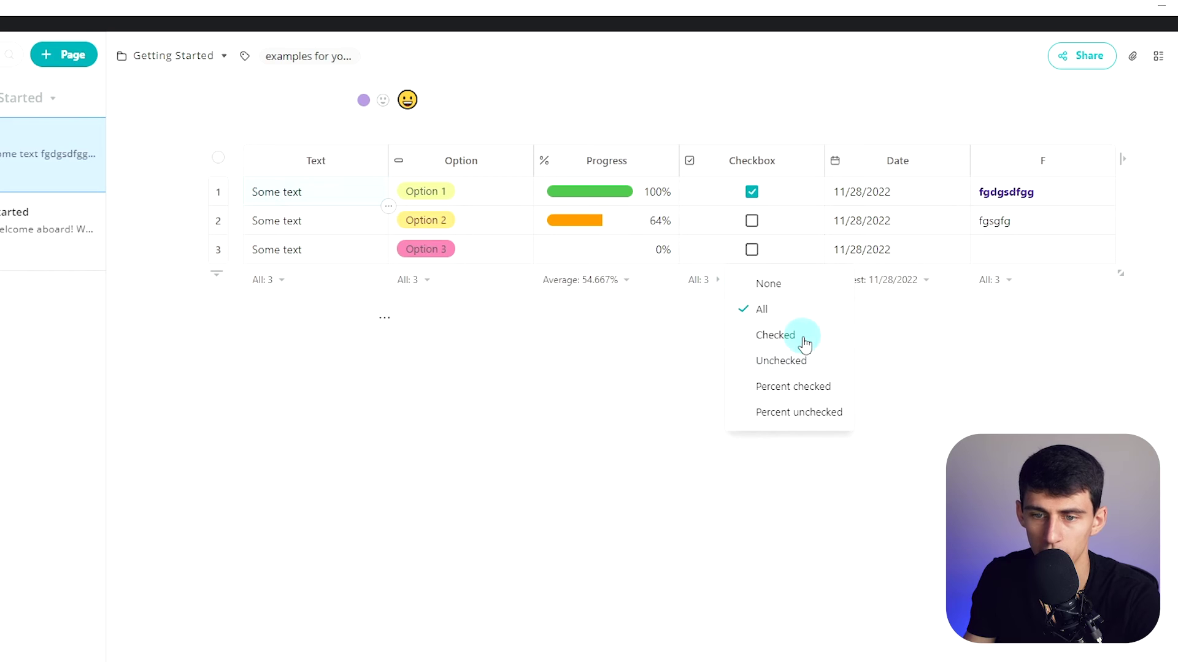
left_click(796, 388)
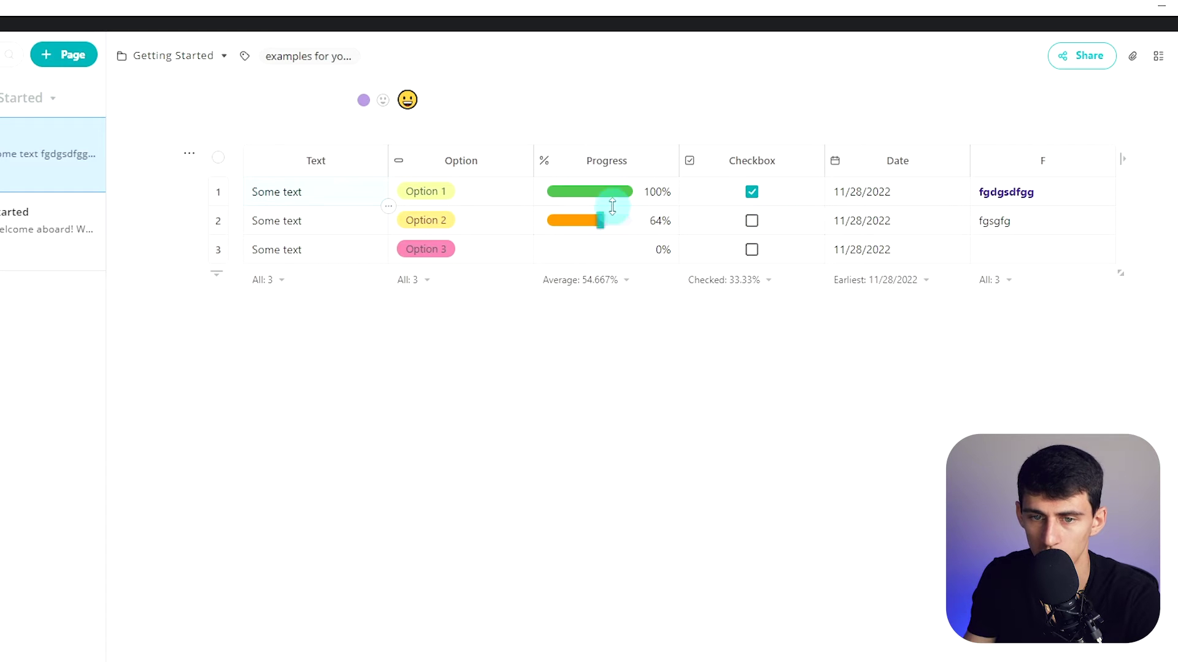
Switch the Text footer to Empty and back to All, then open row 2's options.
left_click(264, 279)
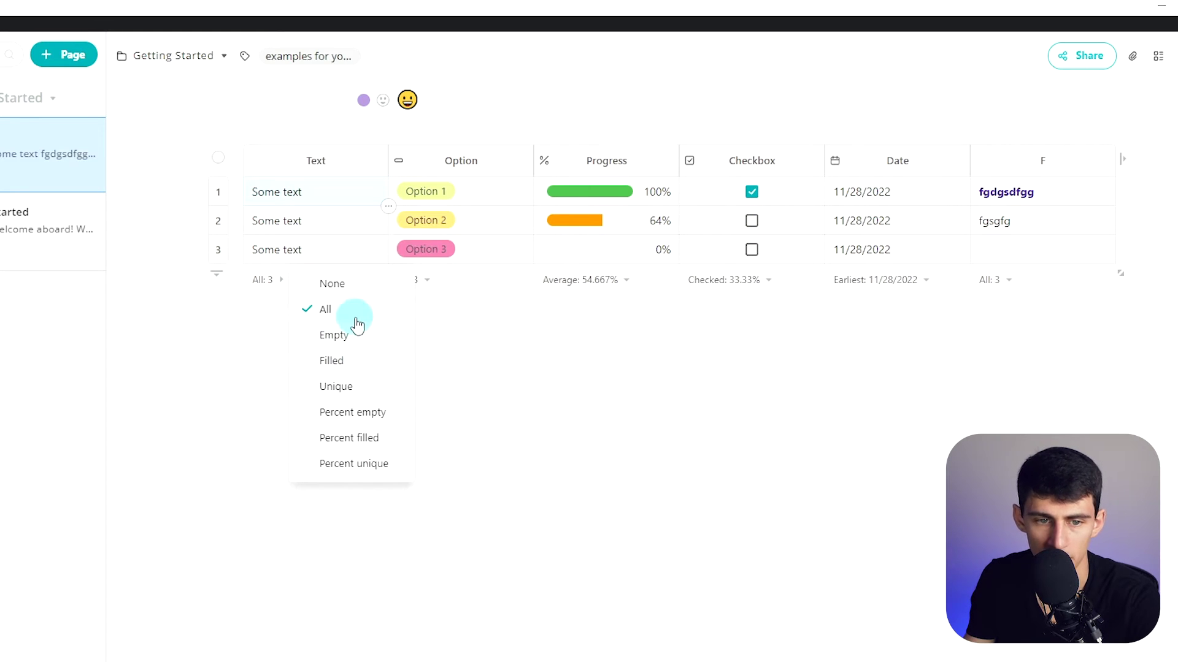
left_click(362, 337)
left_click(268, 281)
left_click(334, 310)
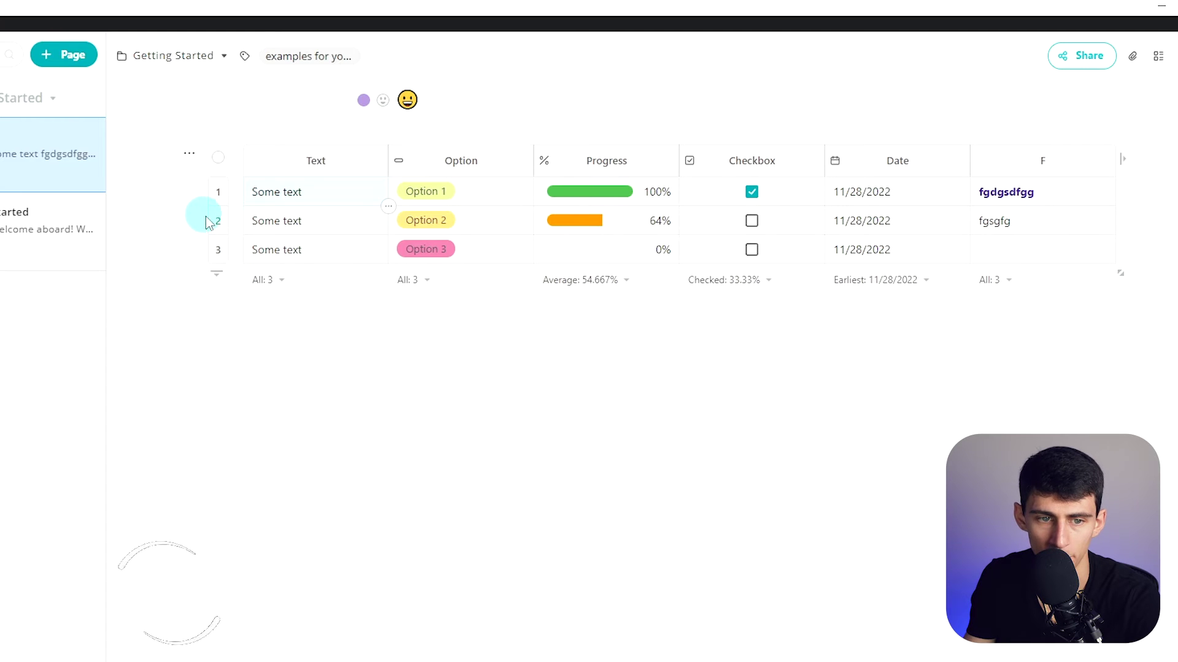
left_click(228, 224)
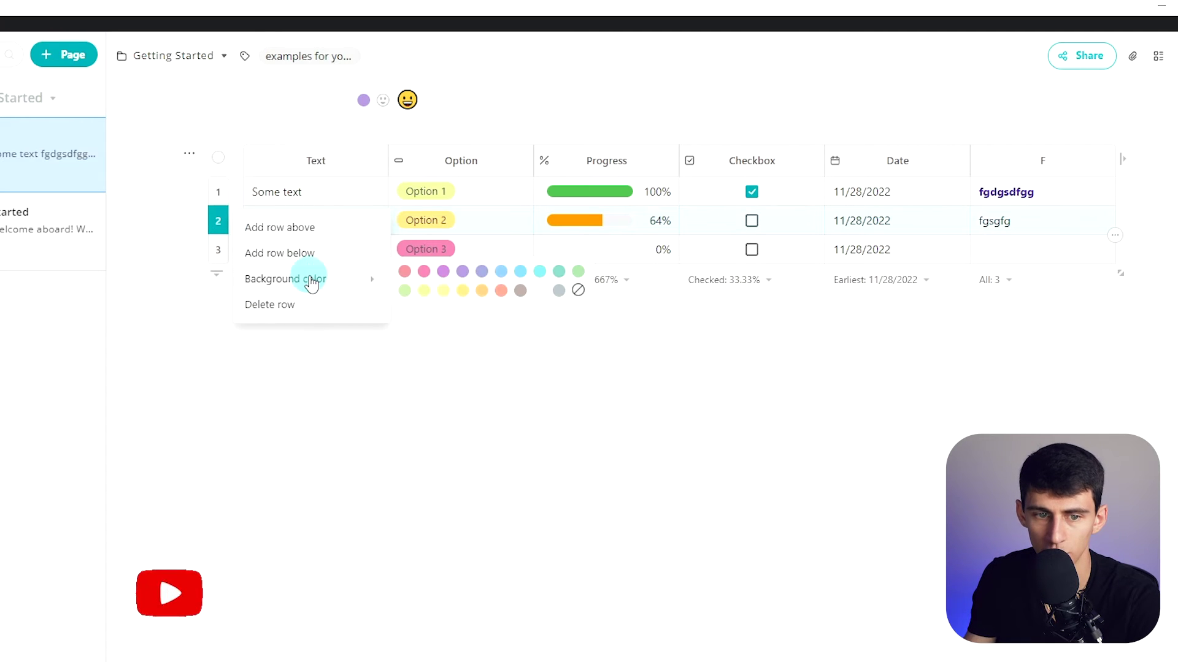
mouse_move(328, 287)
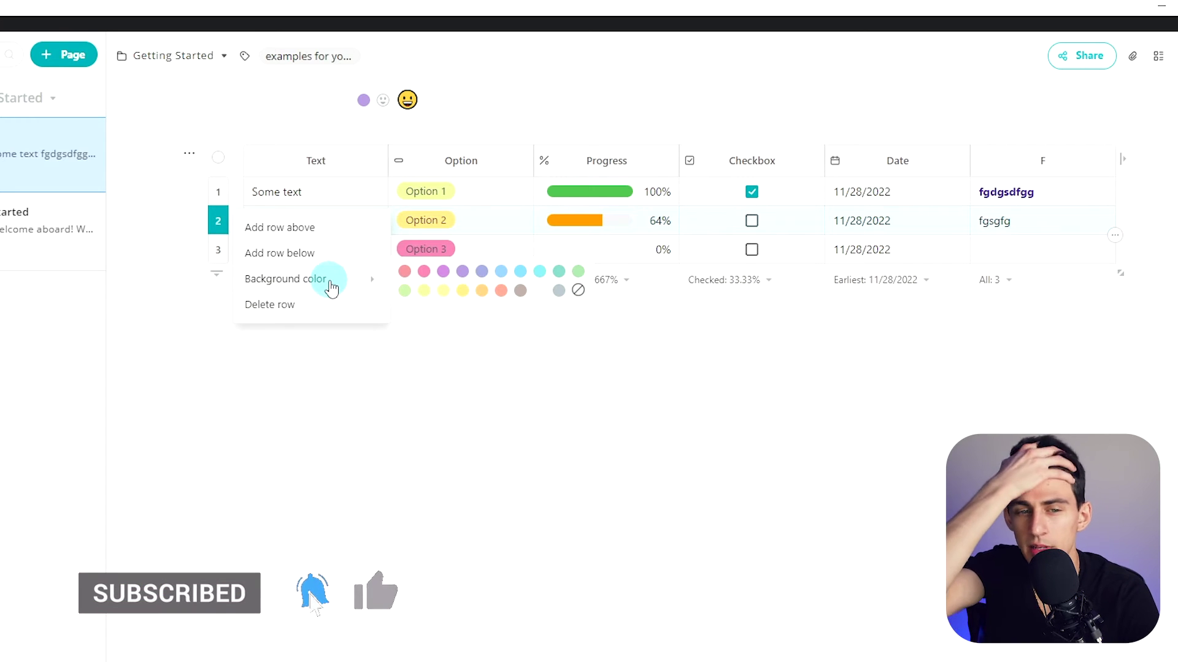
left_click(194, 164)
mouse_move(241, 215)
left_click(272, 204)
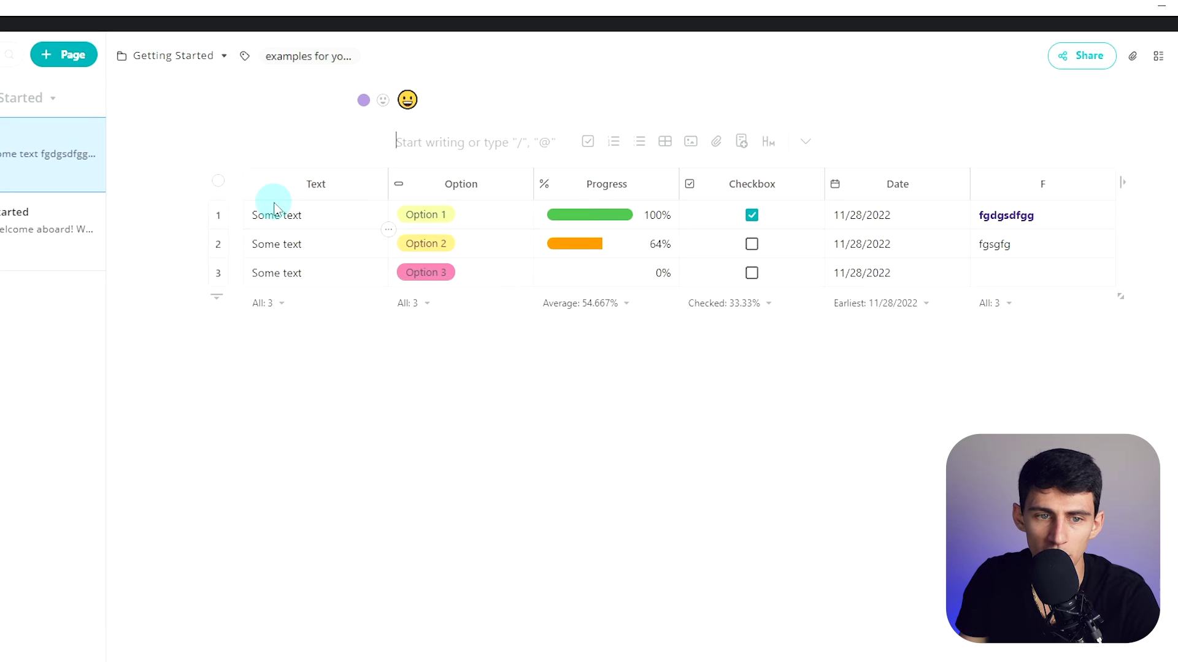
left_click(189, 177)
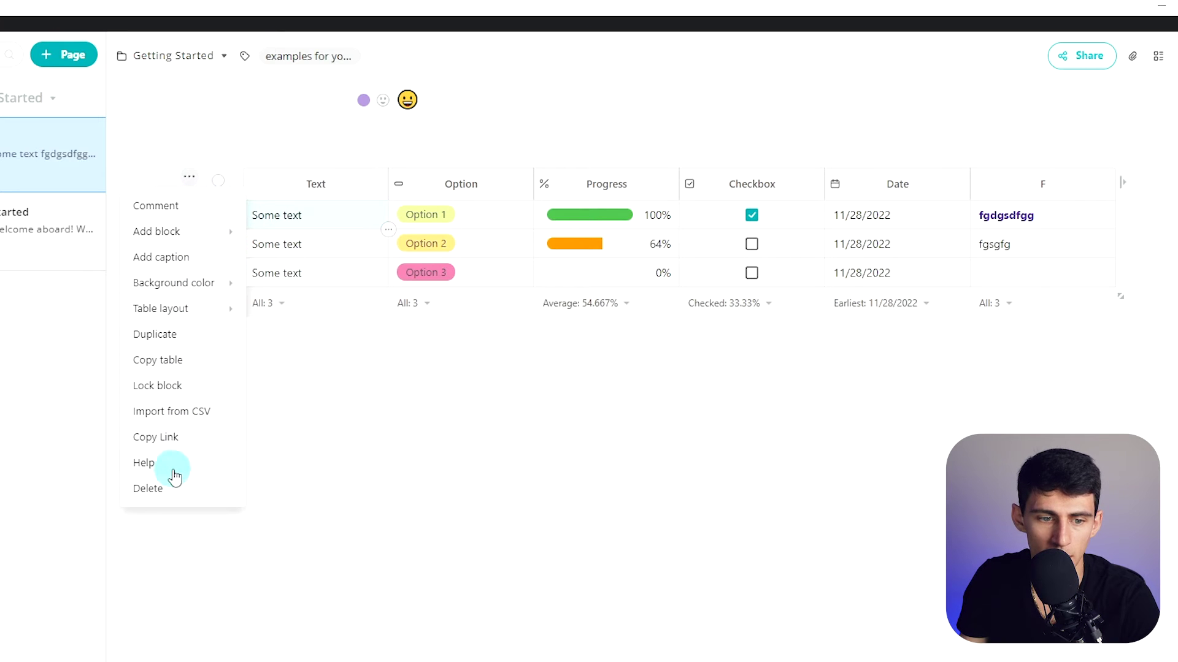
left_click(388, 441)
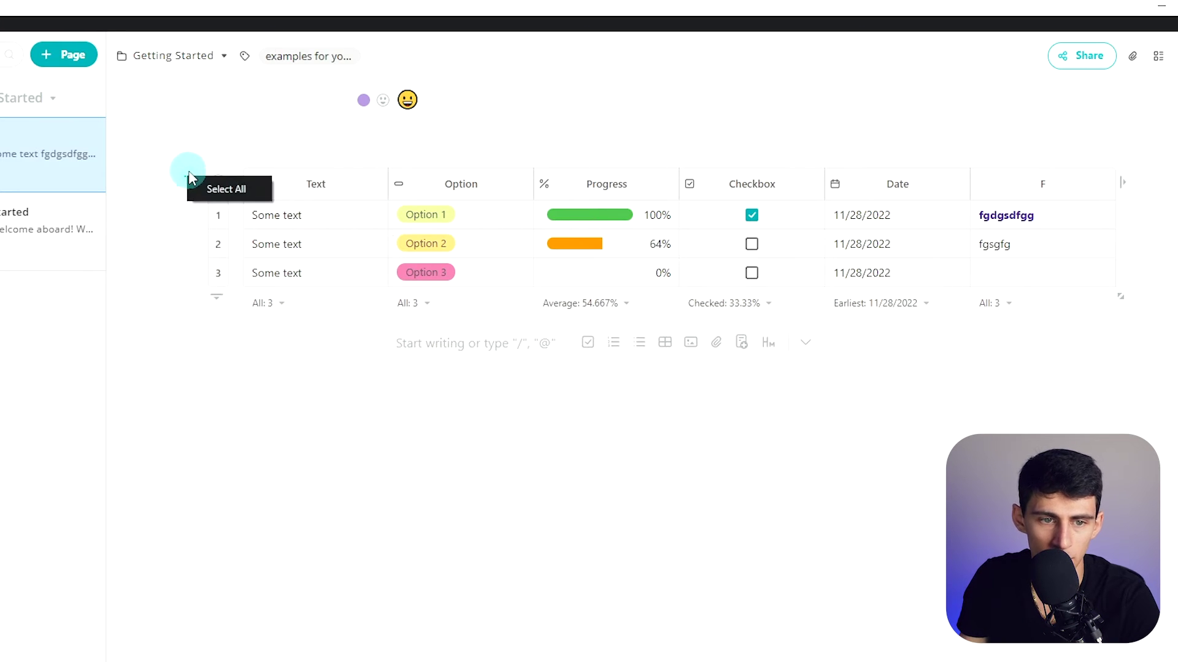
left_click(192, 181)
right_click(190, 176)
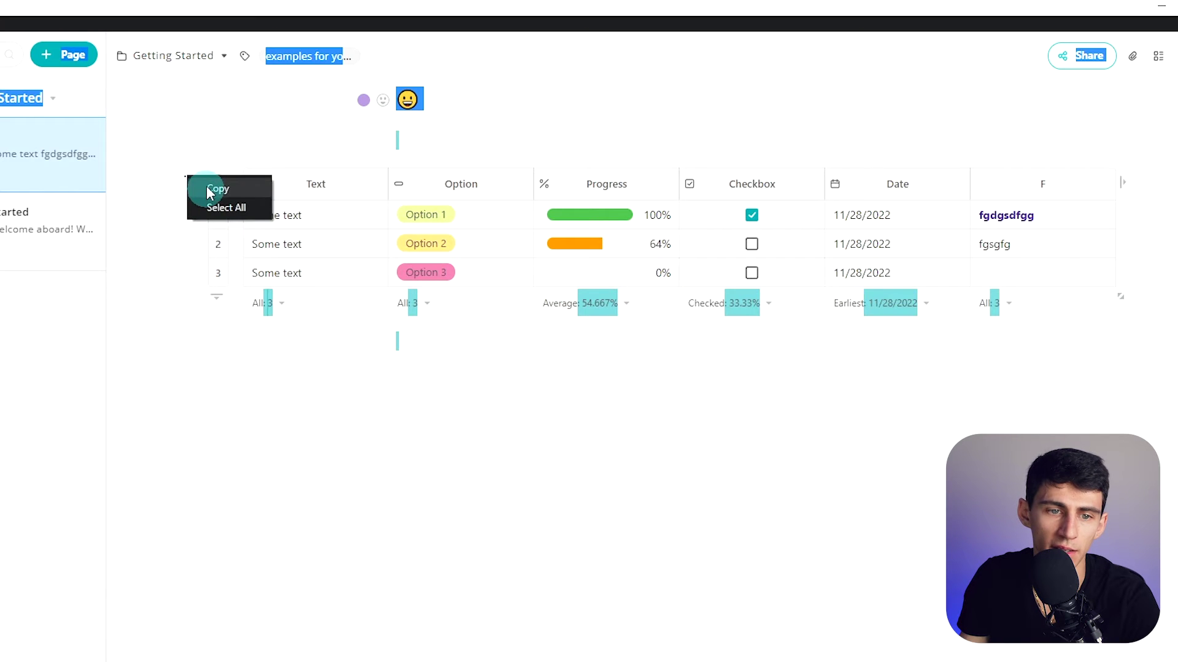
left_click(201, 193)
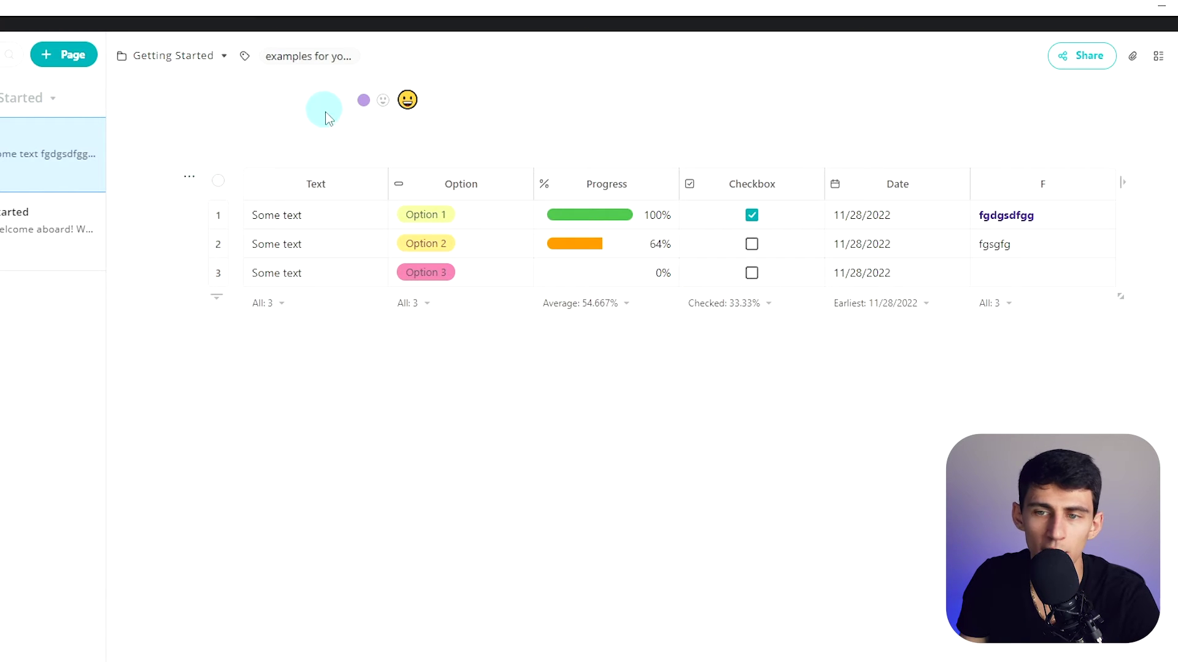
Add the to-do 'simple task example' and type '/data' on the line below the database.
left_click(1158, 56)
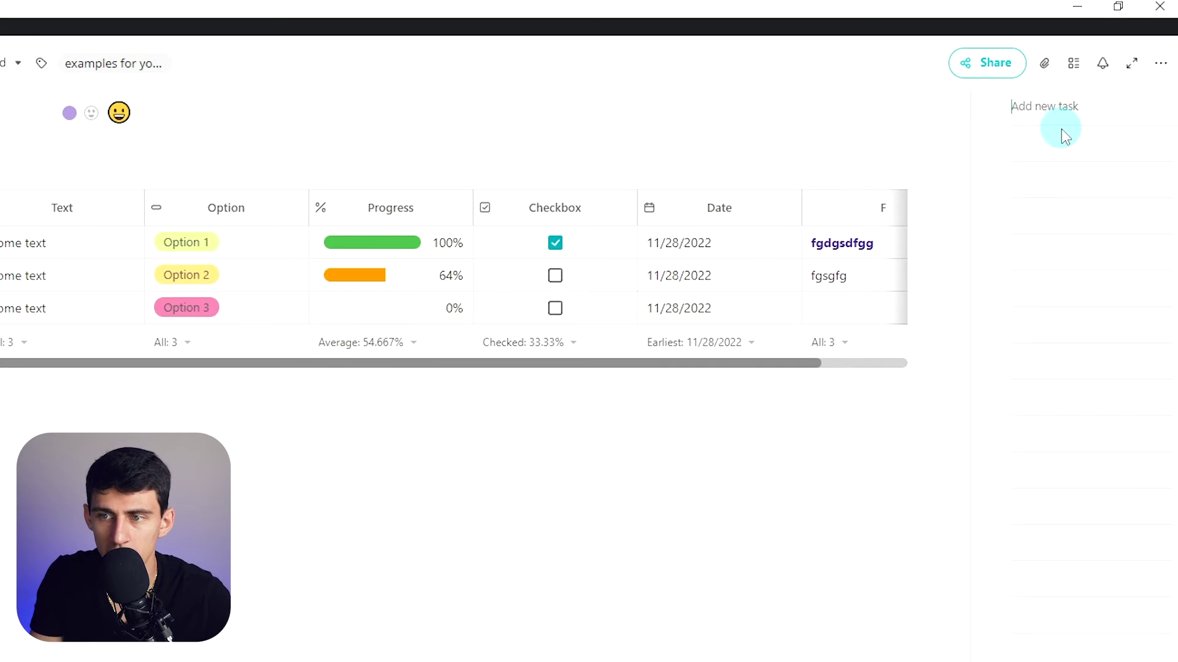
type("simple tas")
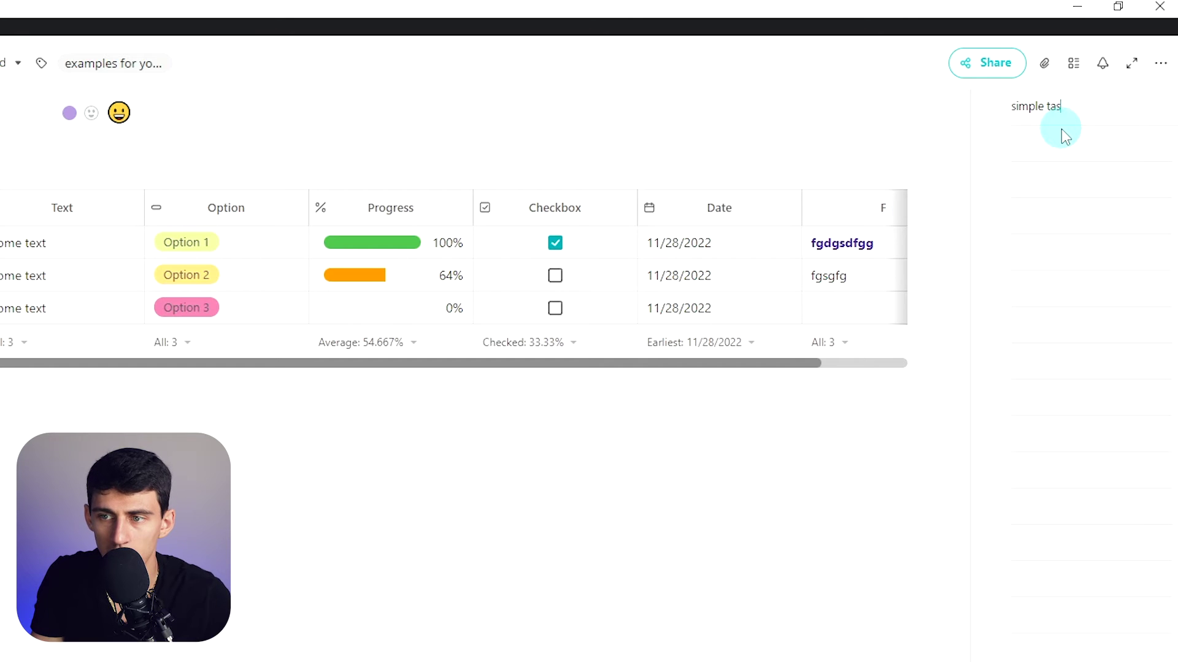
type("k example")
key("Return")
left_click(707, 511)
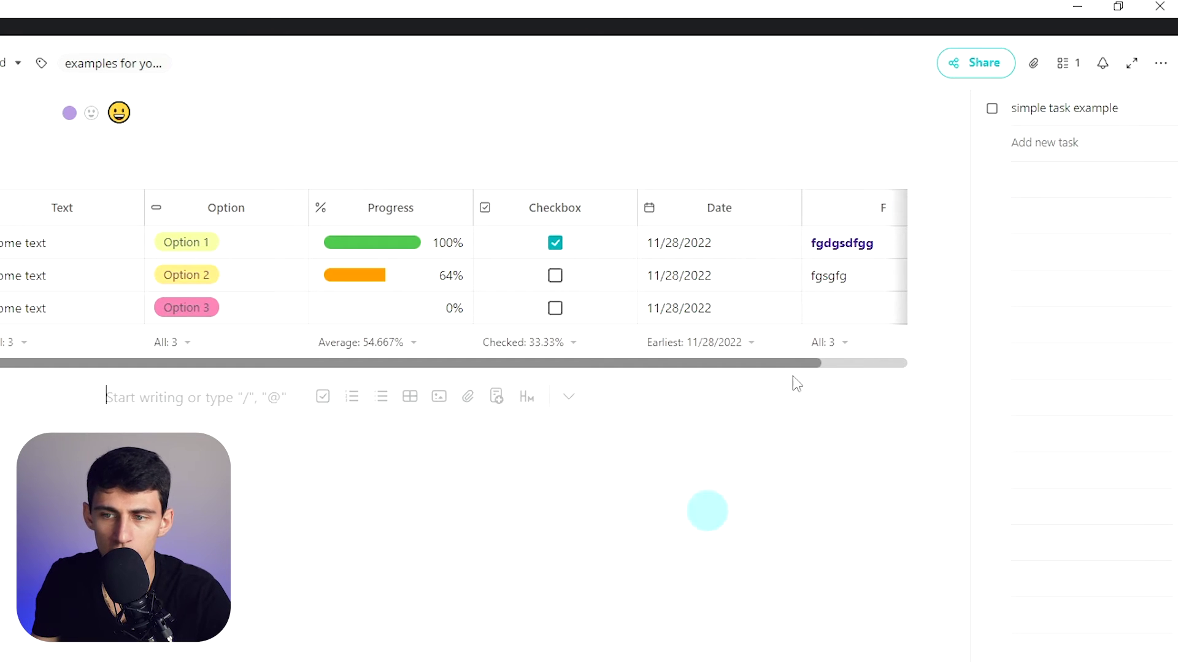
type("/data")
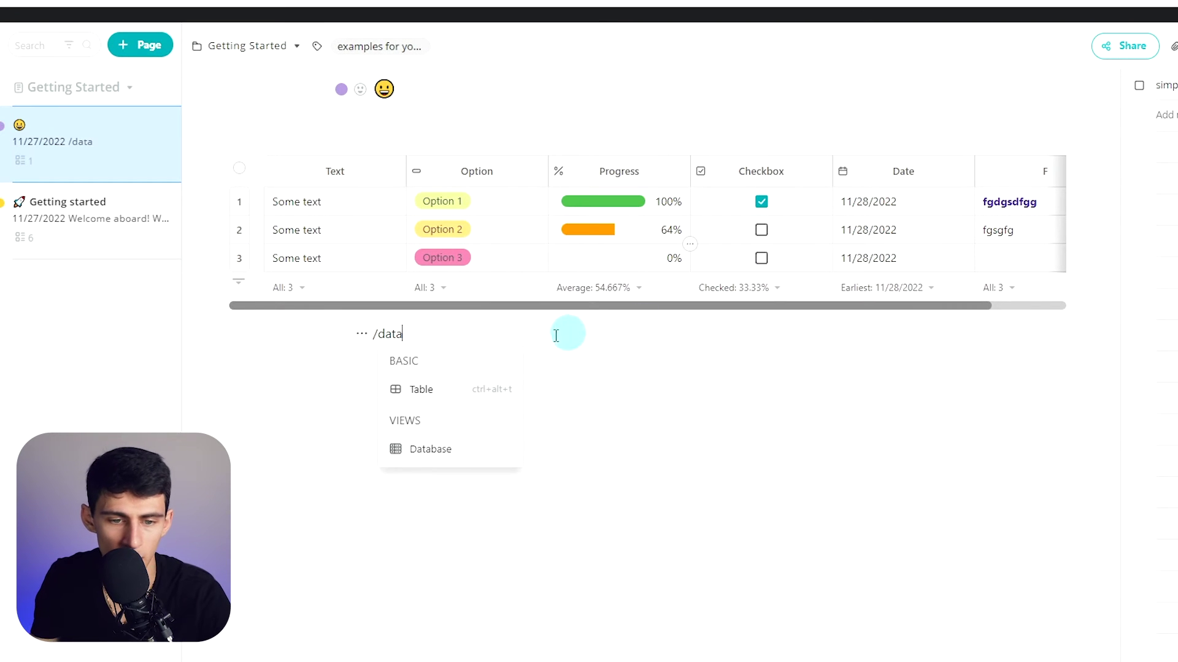
Insert a second database view below the table, then delete it.
left_click(417, 446)
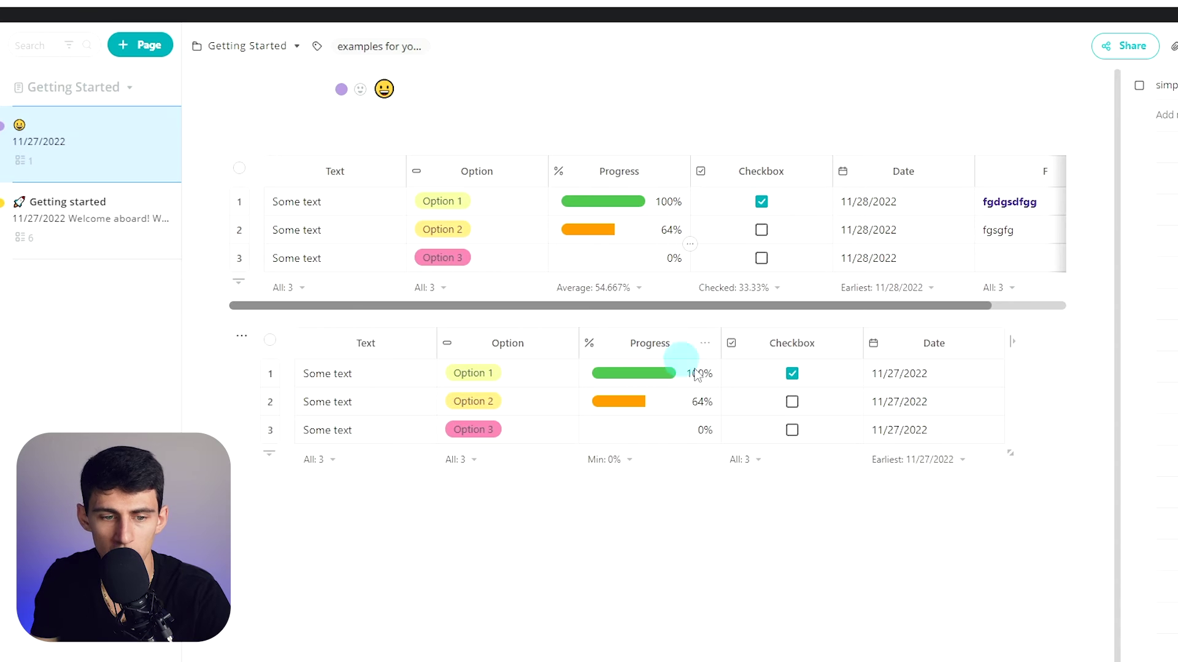
left_click(242, 336)
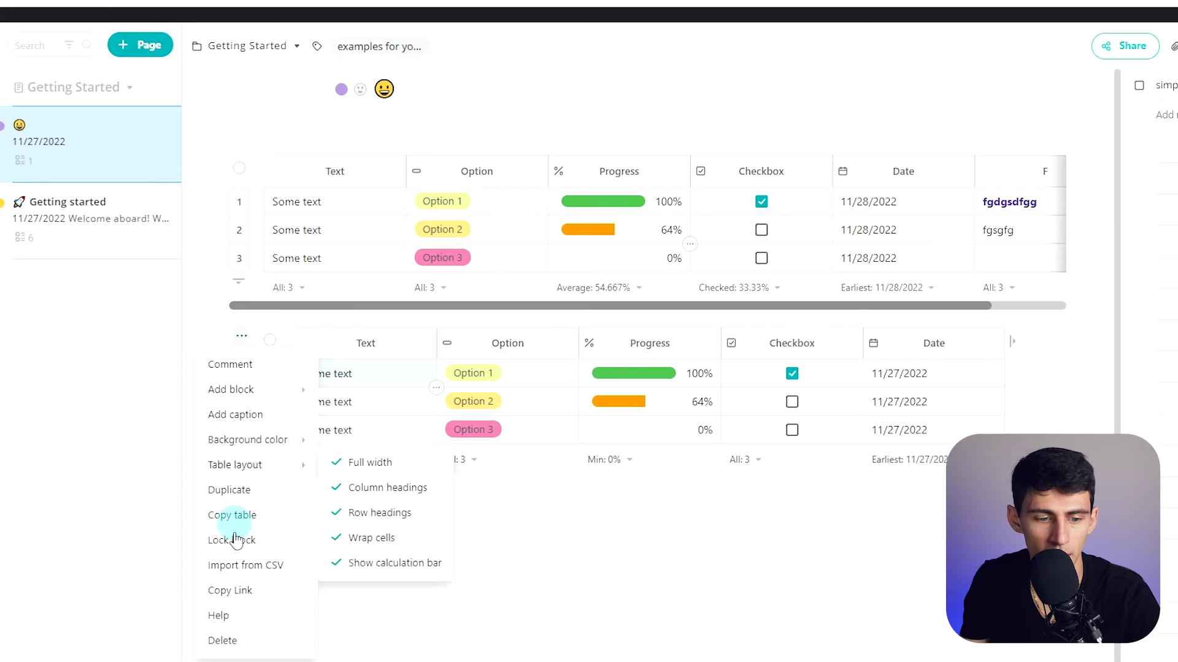
left_click(215, 639)
Start an empty paragraph below the table and insert a two-column layout with /col.
left_click(498, 381)
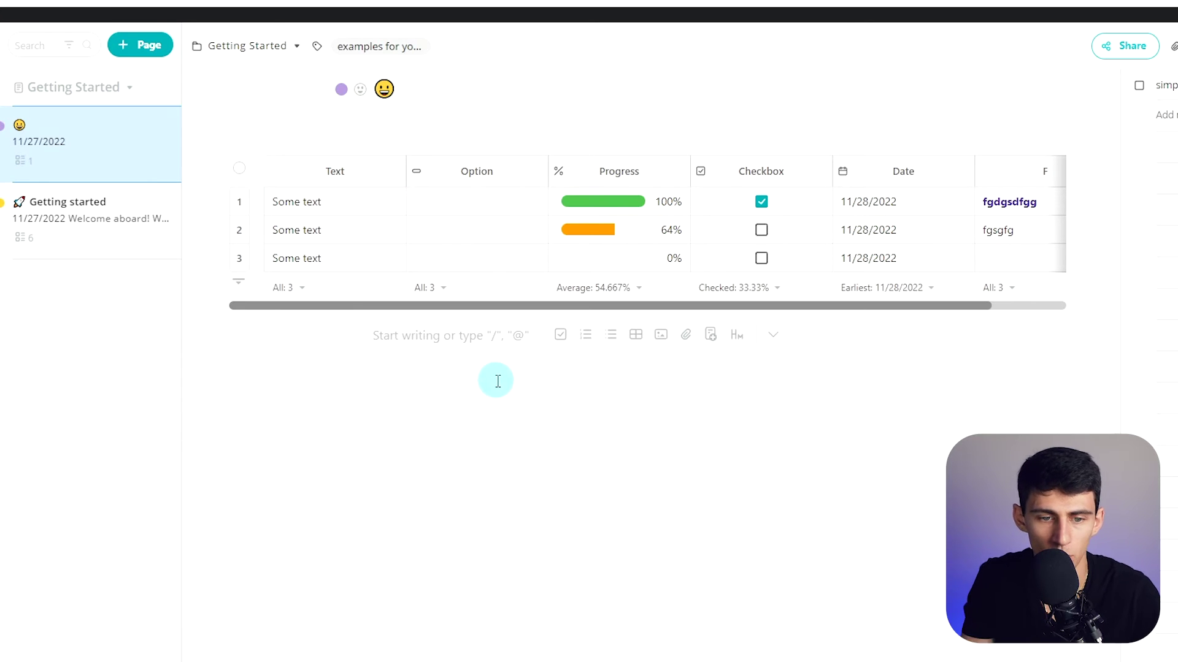
left_click(213, 164)
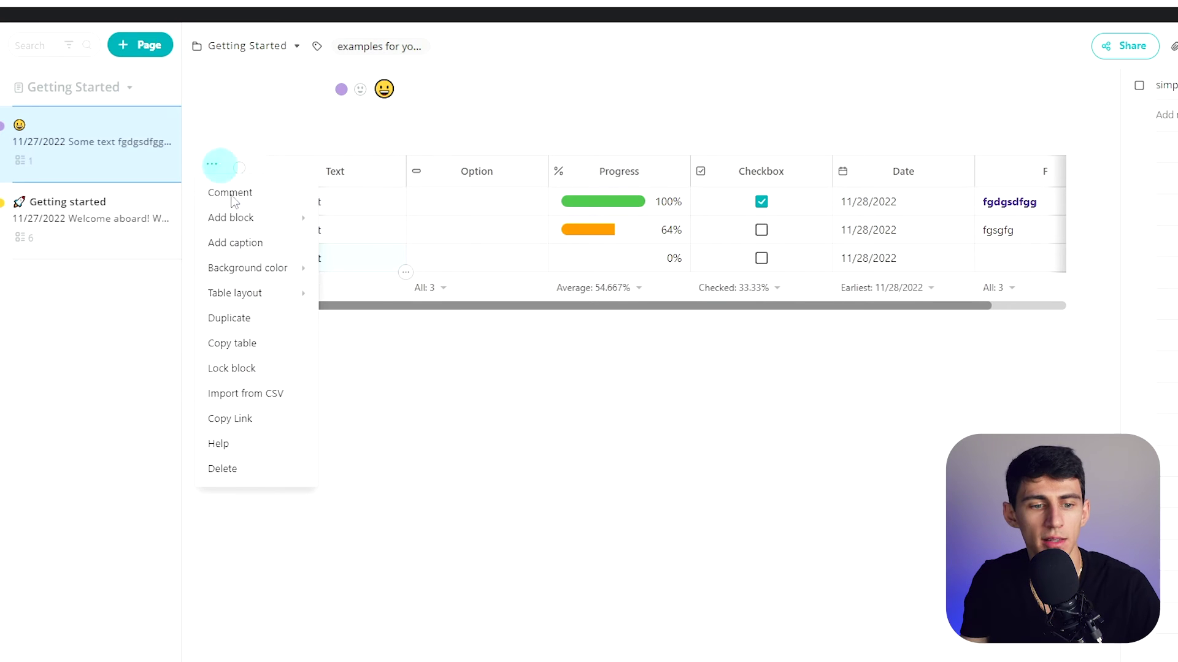
left_click(248, 371)
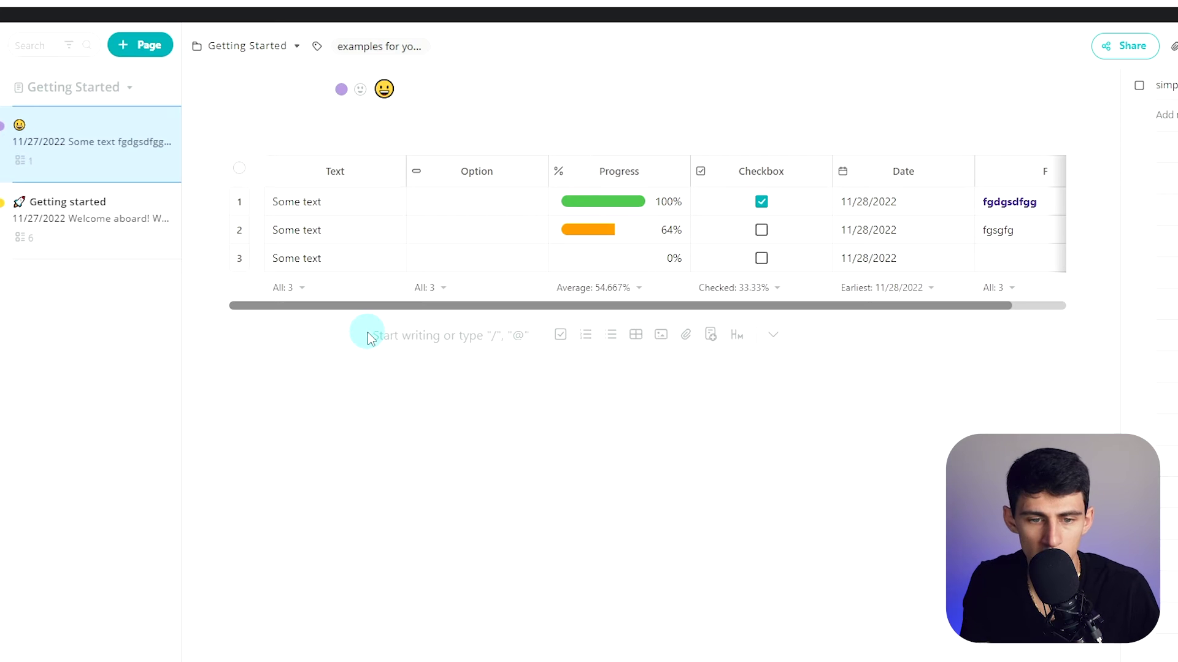
type("/col")
key("Return")
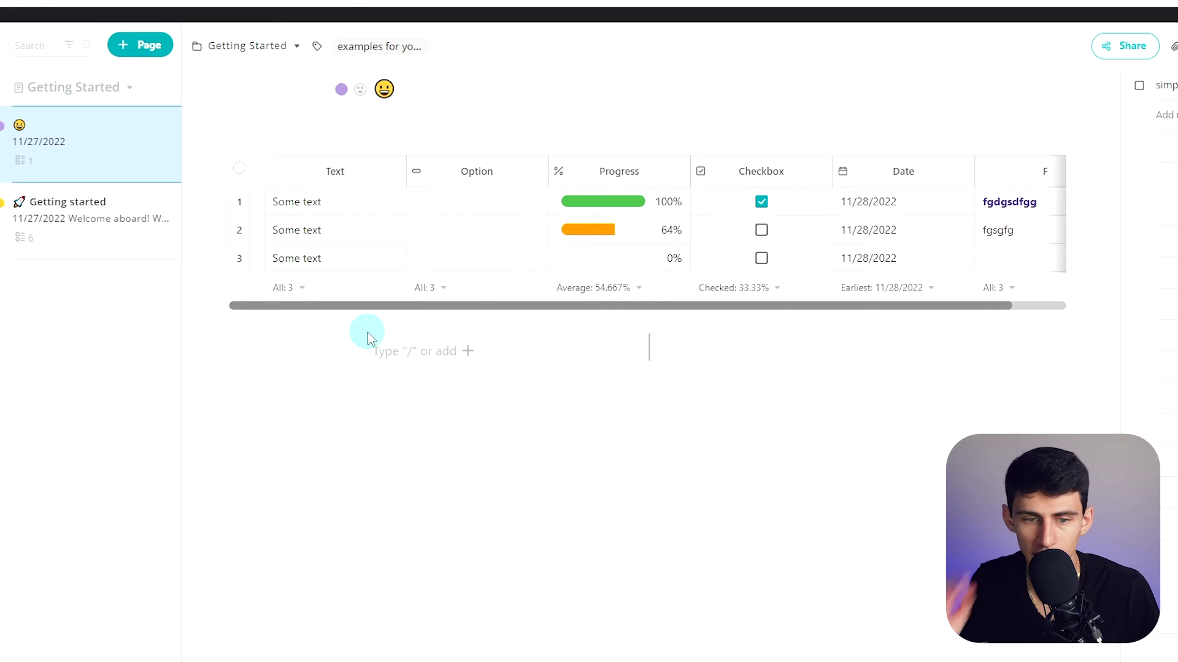
Insert an embed block into the empty column.
left_click(394, 347)
type("/")
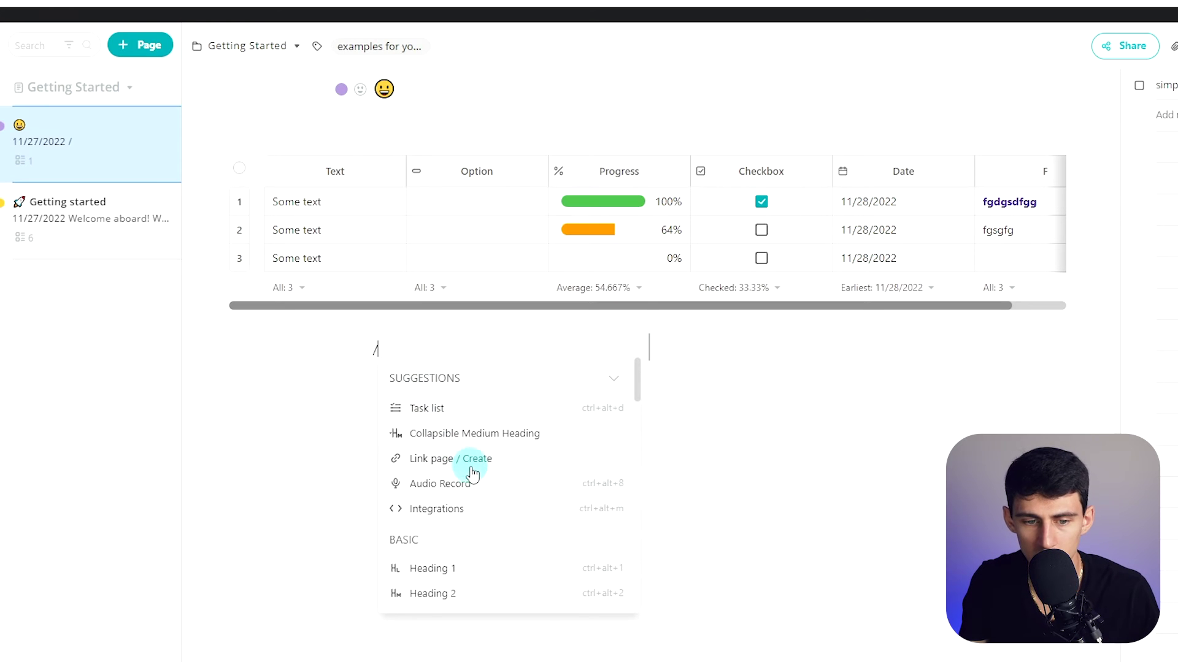
left_click(500, 509)
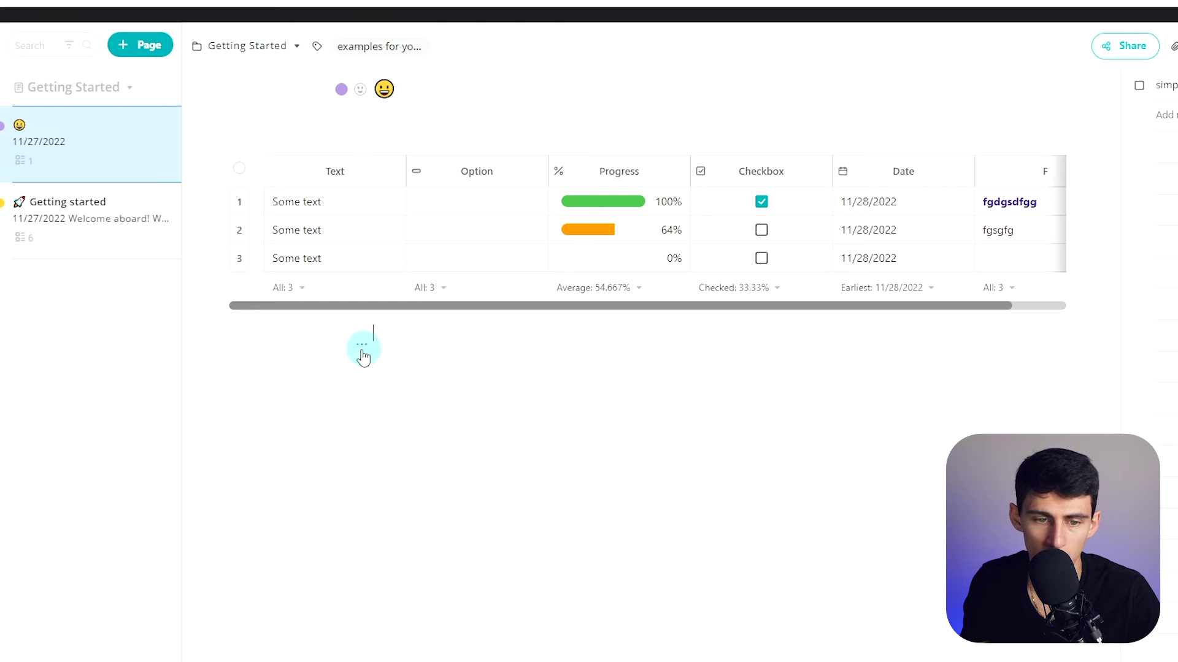
left_click(362, 344)
left_click(475, 374)
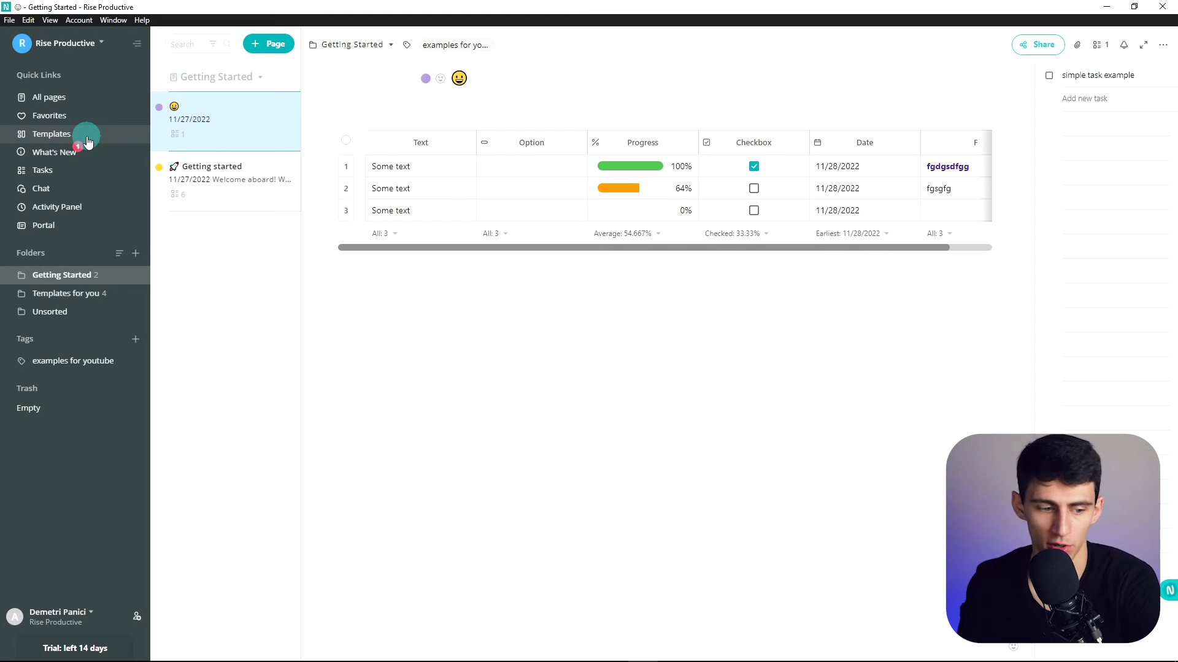
Show all pages in the page list and add a horizontal divider below the table.
left_click(52, 97)
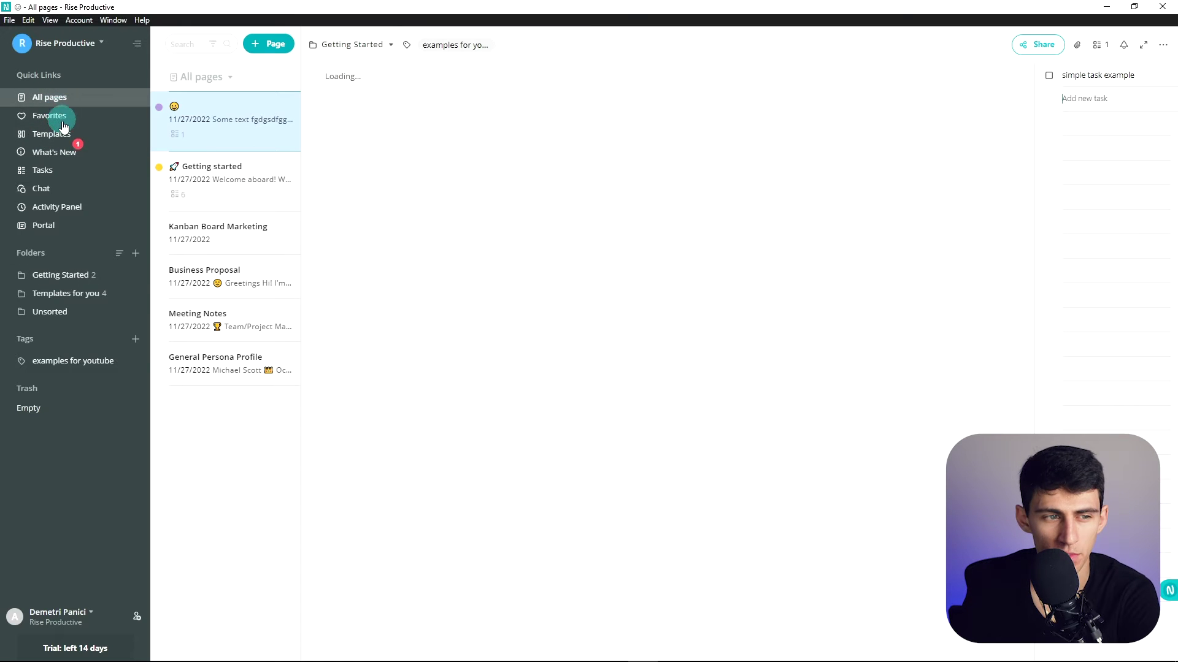
left_click(451, 269)
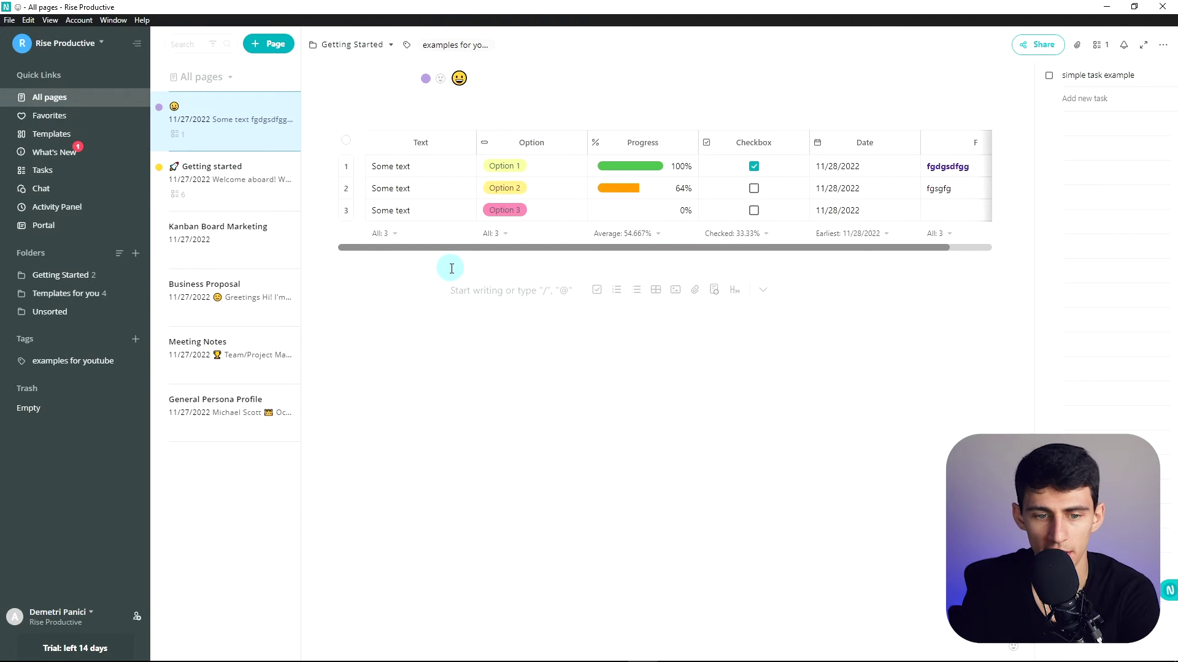
type("/")
left_click(514, 355)
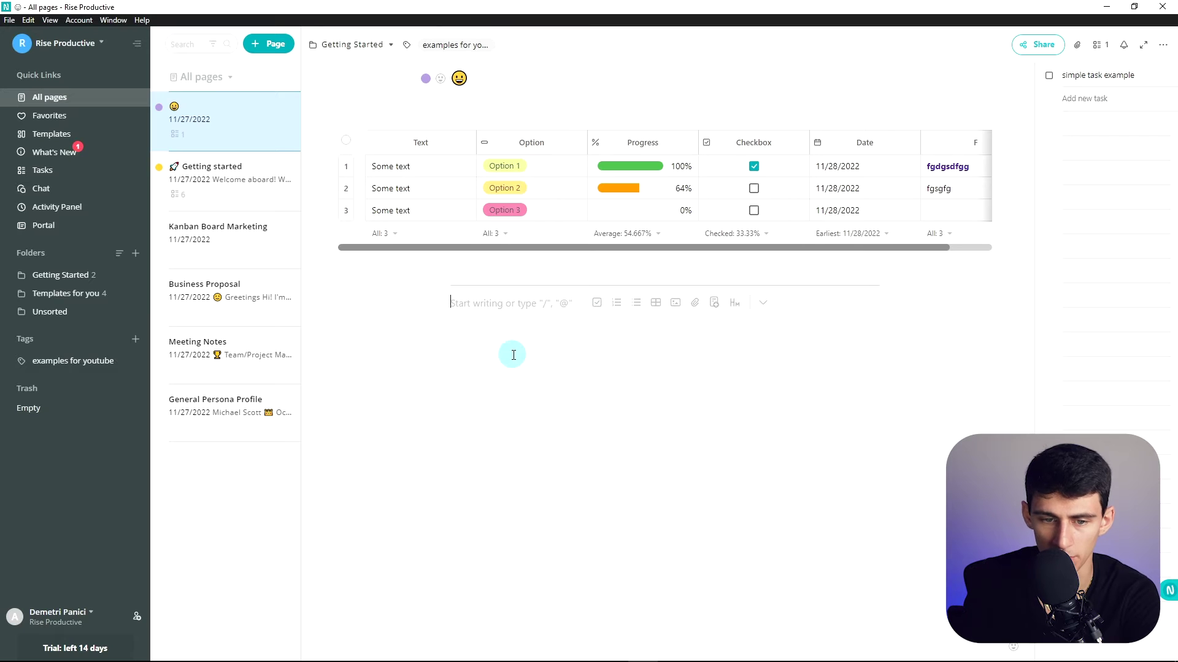
key("Return")
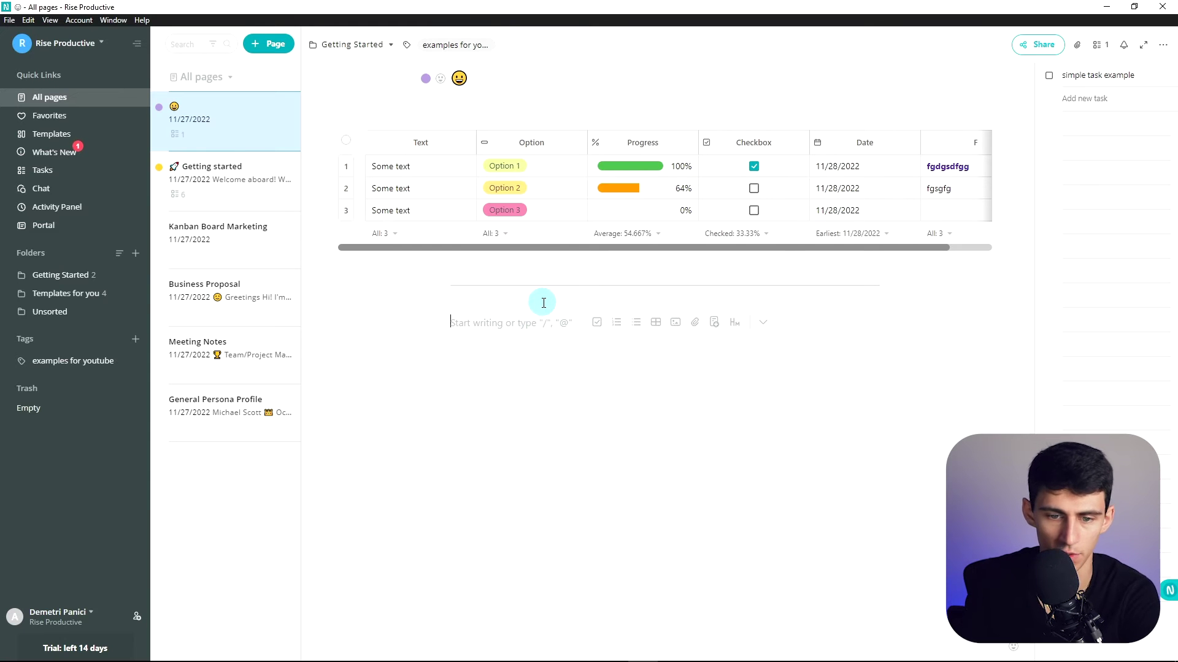
Insert a button block on the new line below the divider.
type("/")
scroll(583, 428, "down", 5)
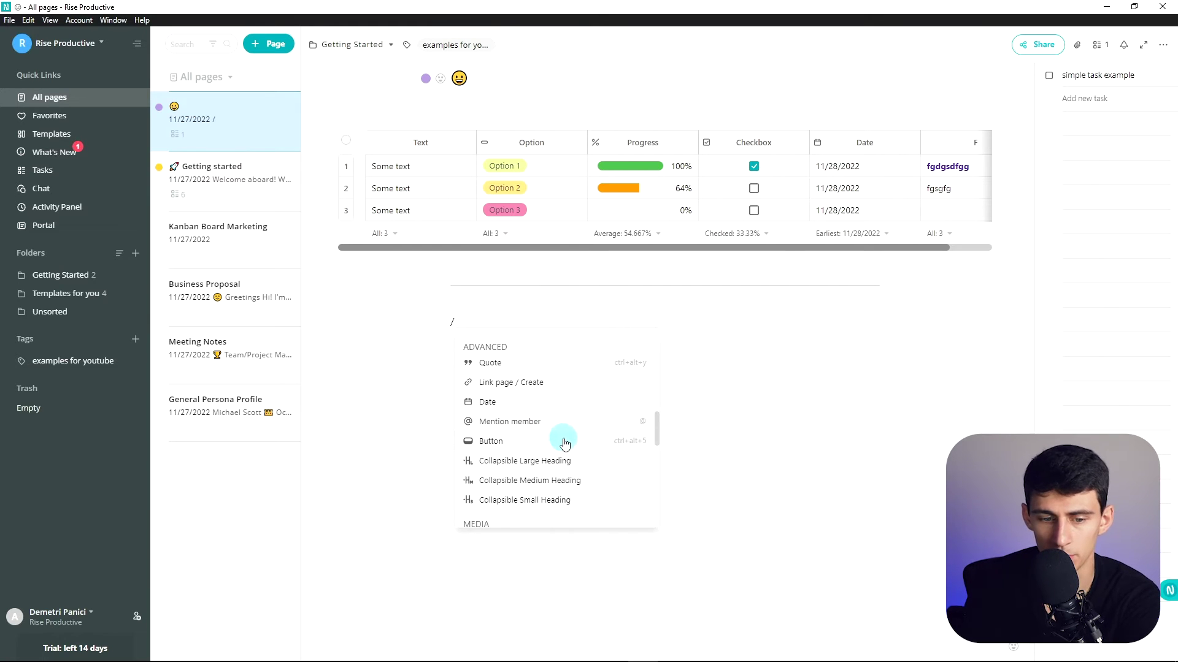
left_click(564, 443)
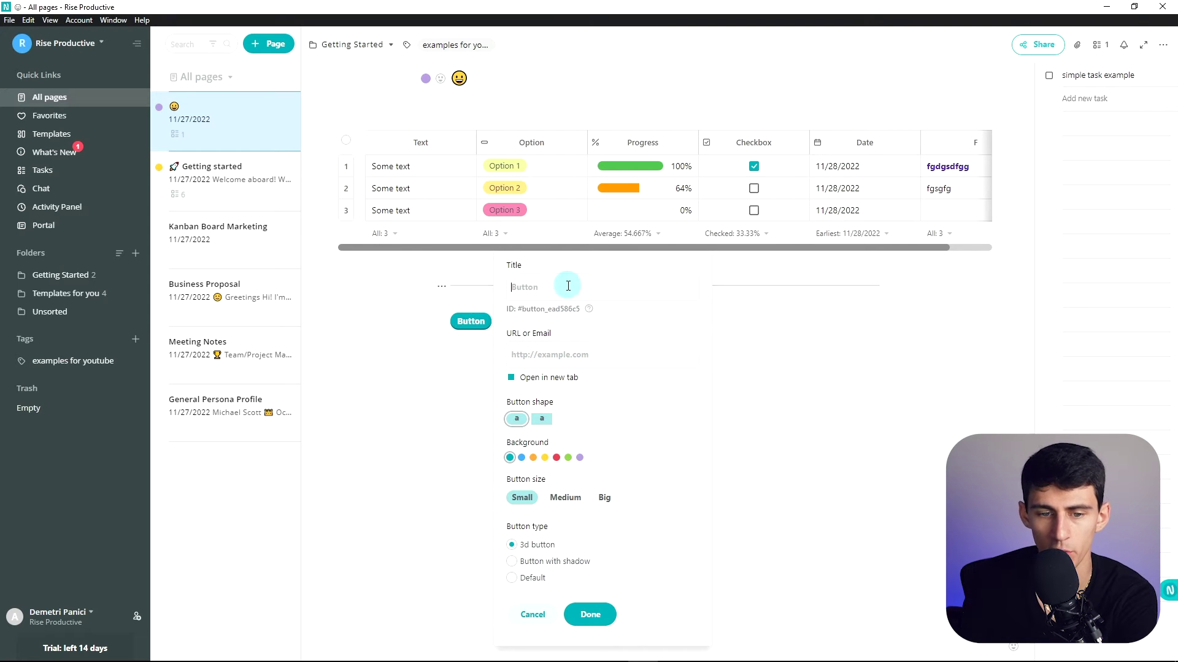
Discard the unfinished button by closing its settings without confirming them.
left_click(549, 296)
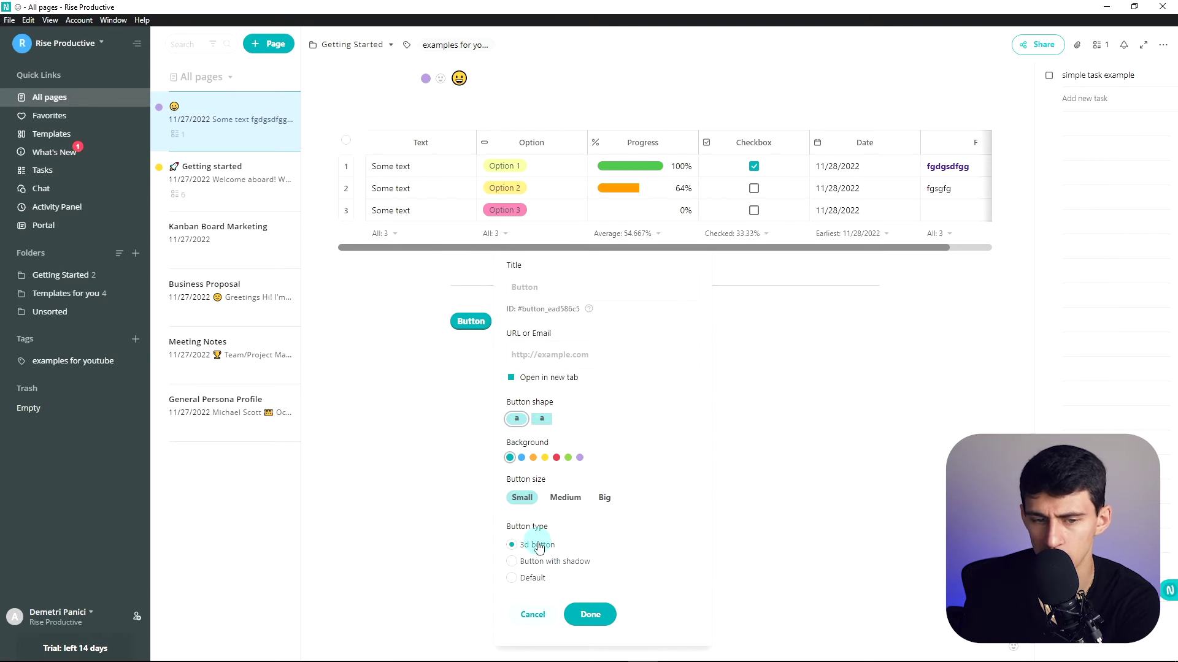
left_click(589, 614)
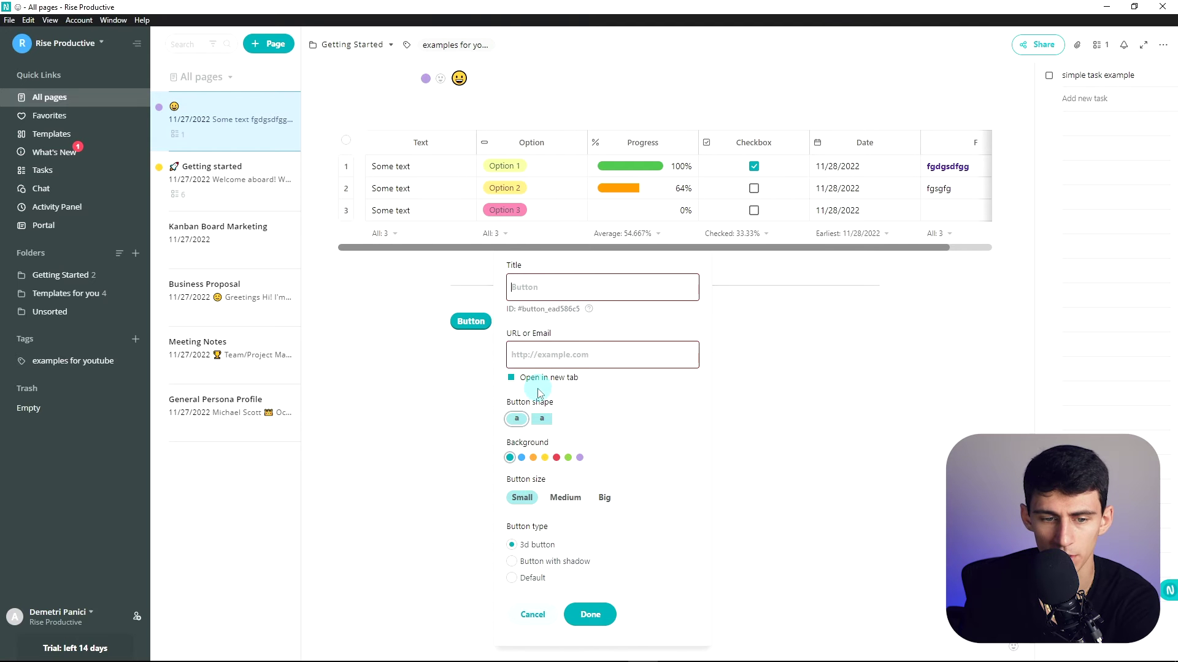
left_click(458, 368)
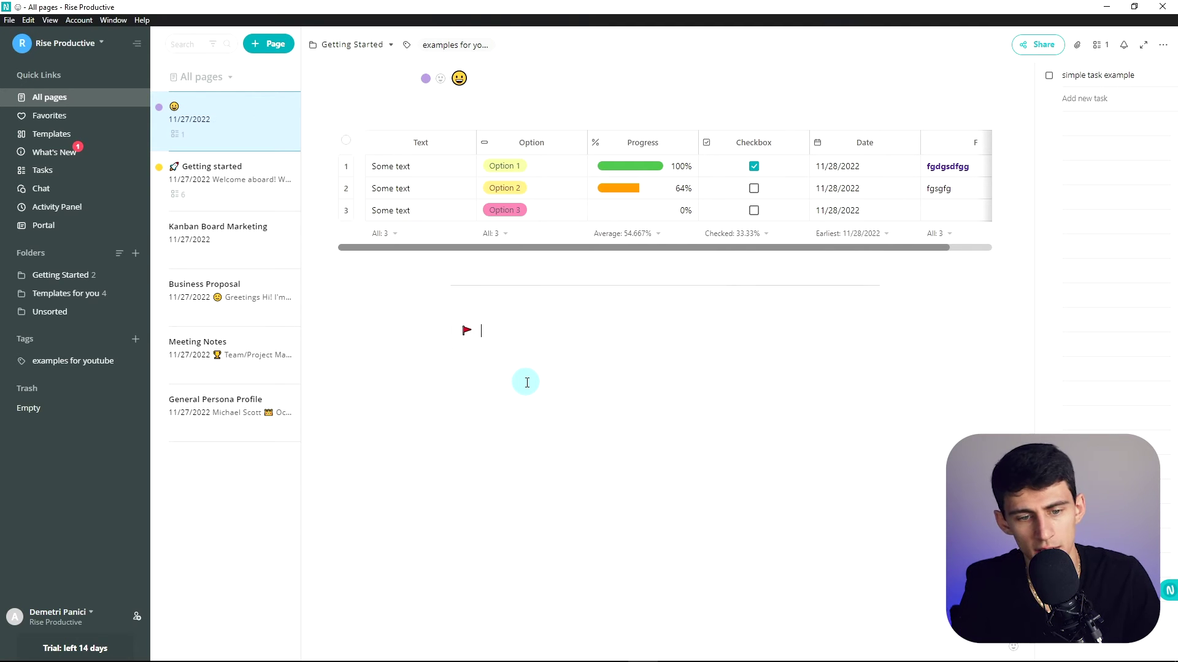
Enter 'f;daf;fj;af' on the flagged line, then start a new line below with '/'.
type("f;daf;fj;af")
key("Return")
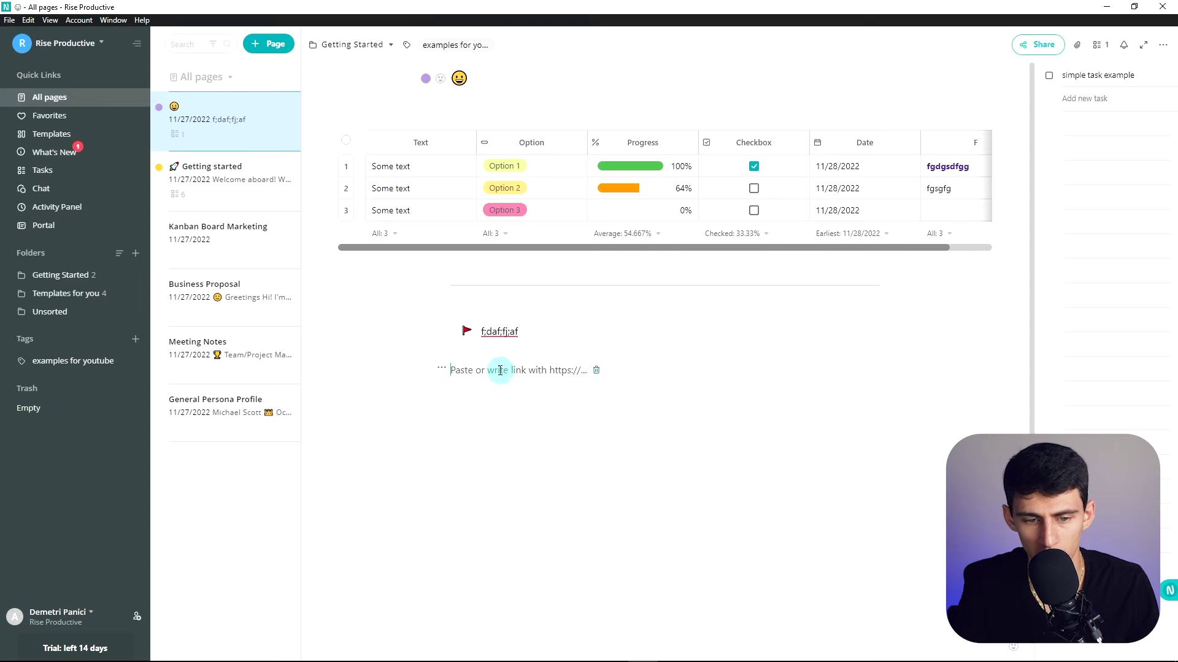
left_click(513, 387)
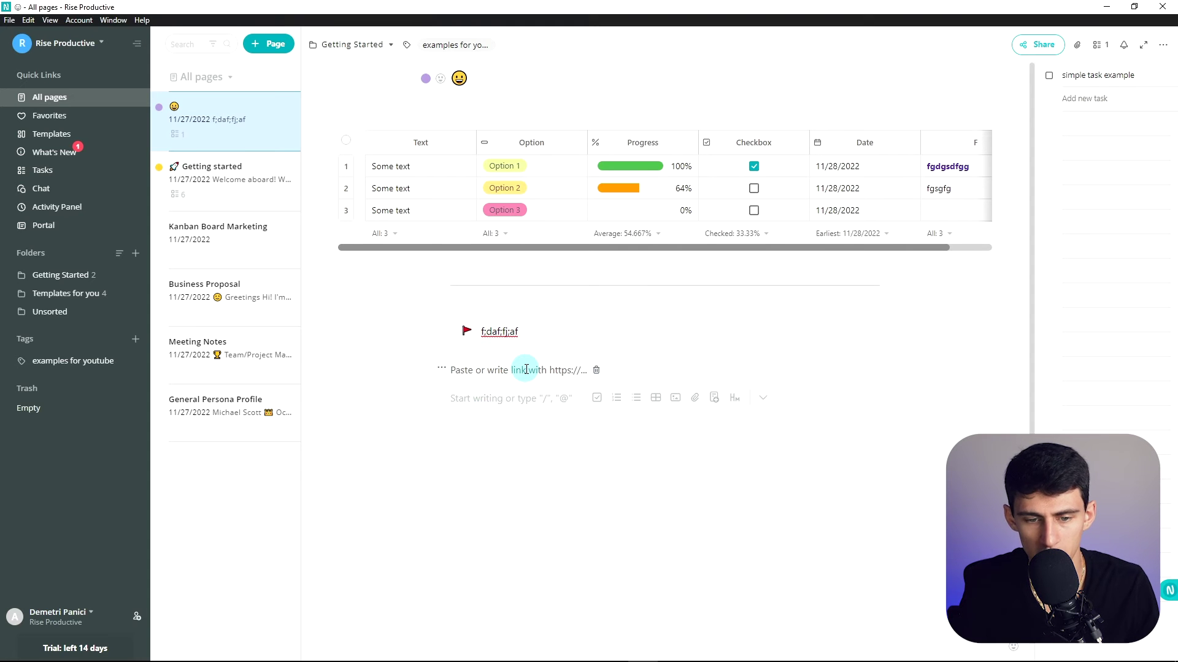
type("/")
scroll(562, 303, "up", 3)
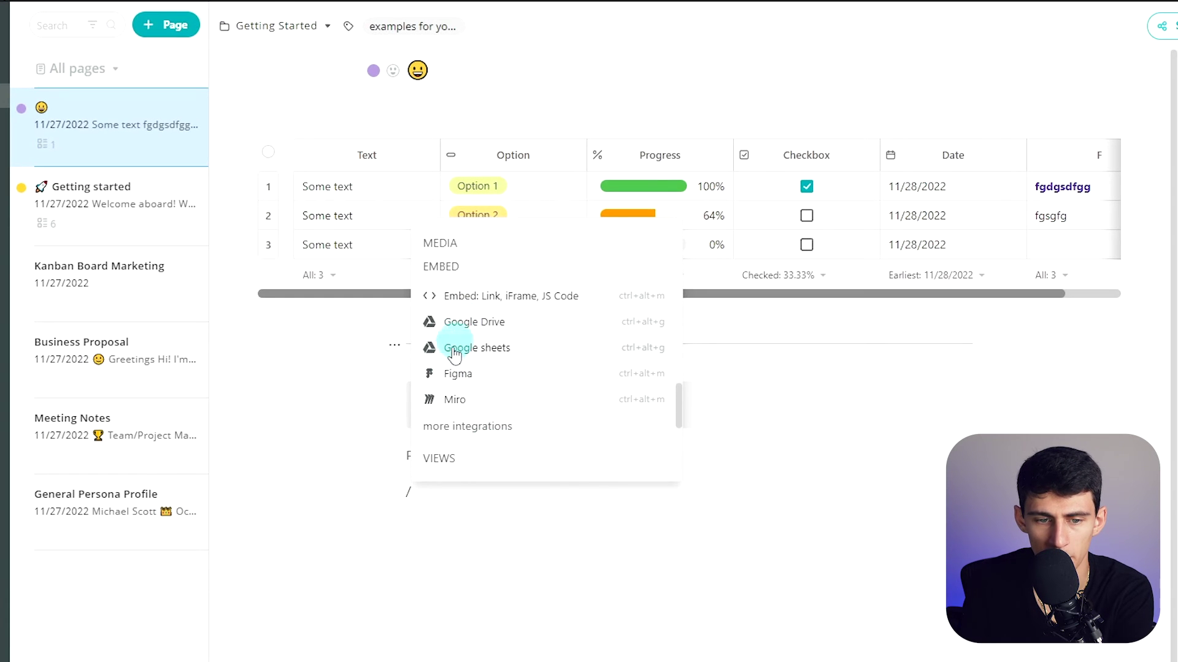
Connect the Google account and embed the sync recording file from Drive.
left_click(458, 325)
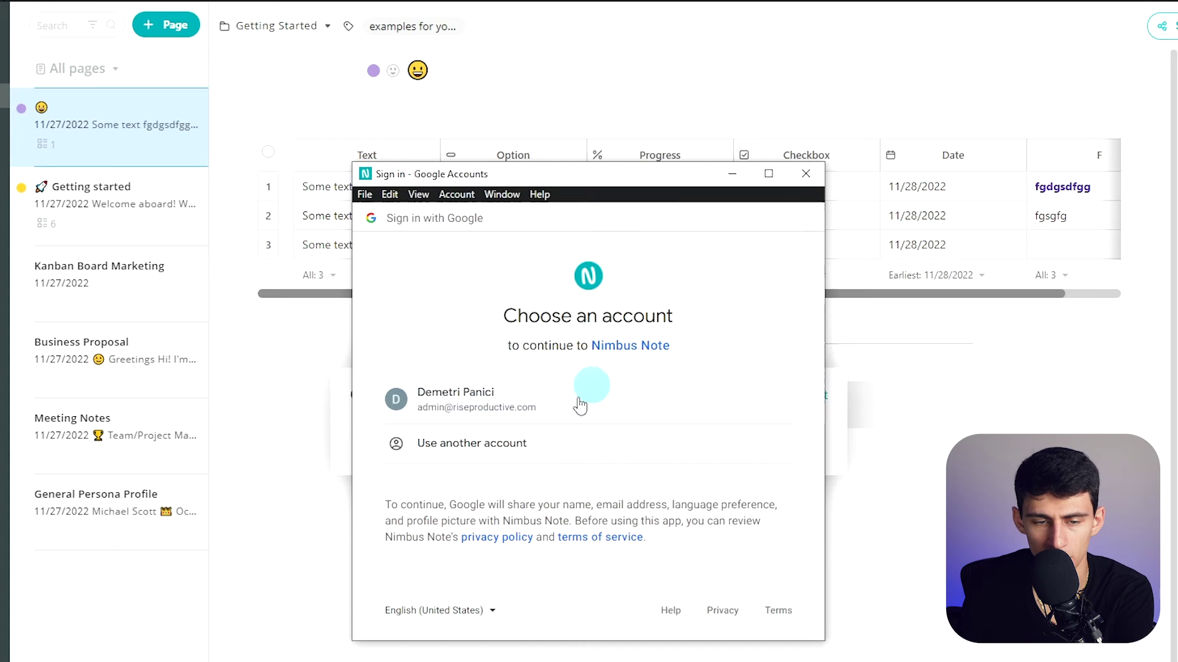
left_click(515, 394)
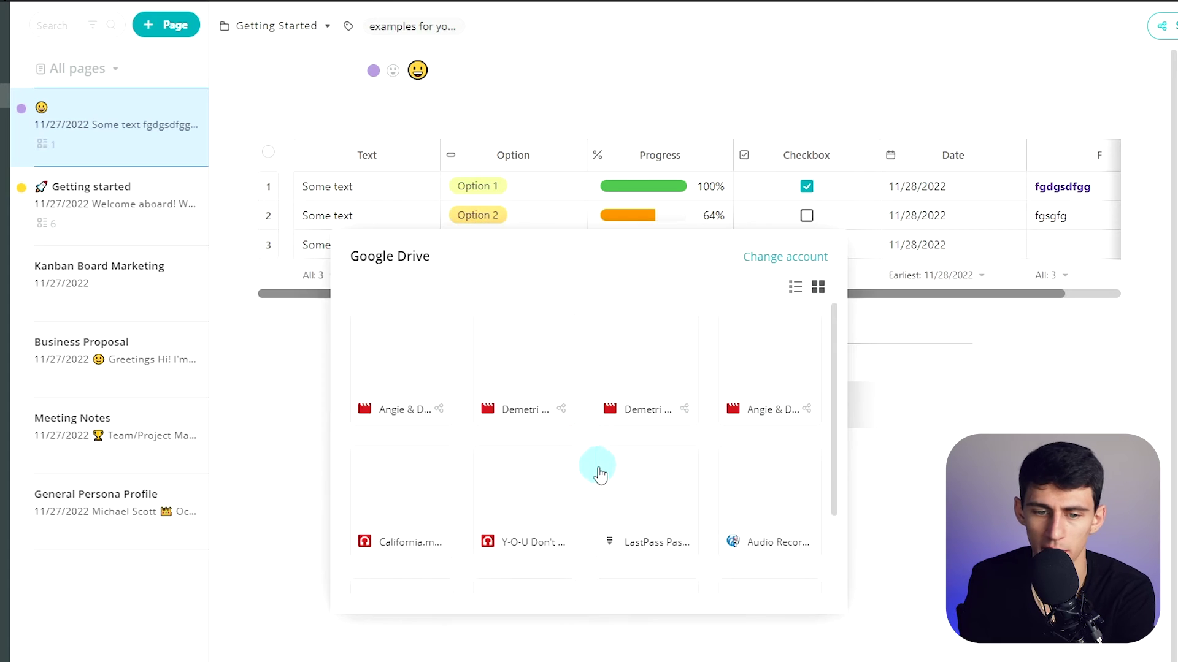
scroll(736, 418, "down", 3)
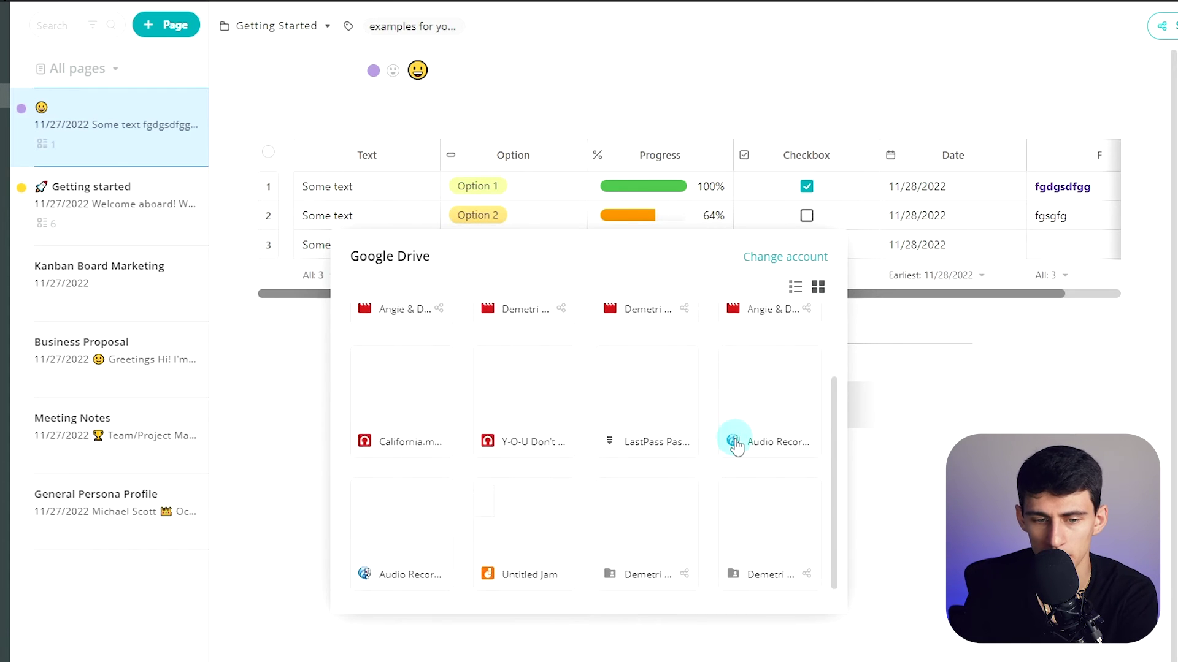
left_click(497, 388)
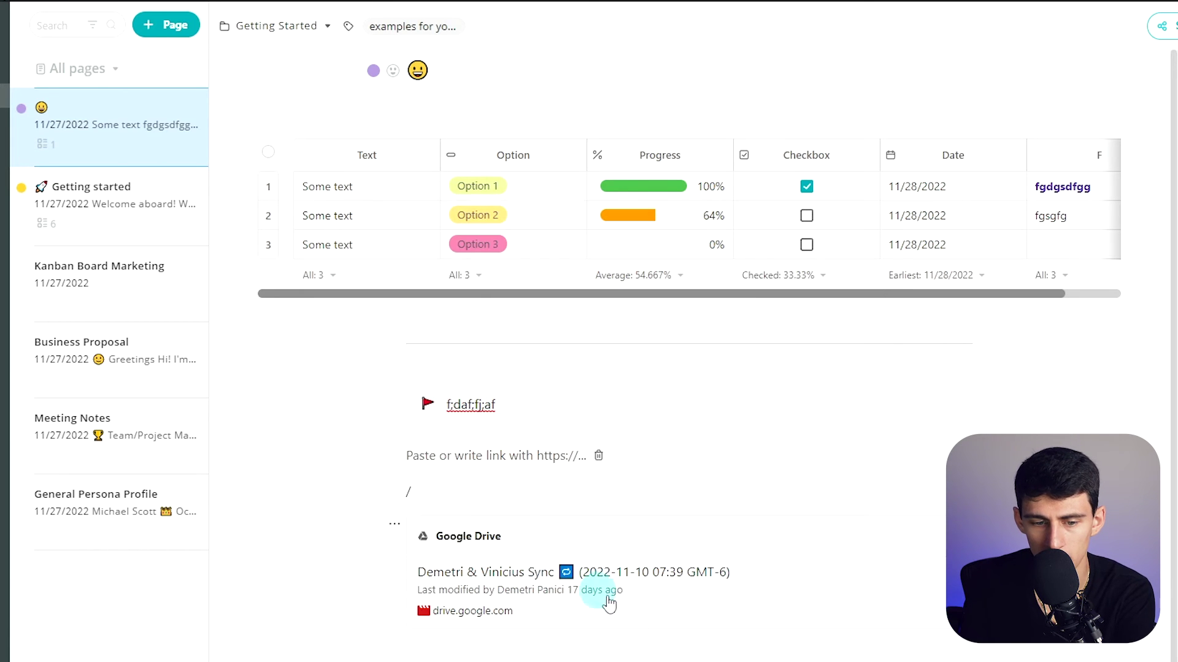
View the embedded Drive file in the browser, then close it and return to Nimbus Note.
left_click(463, 565)
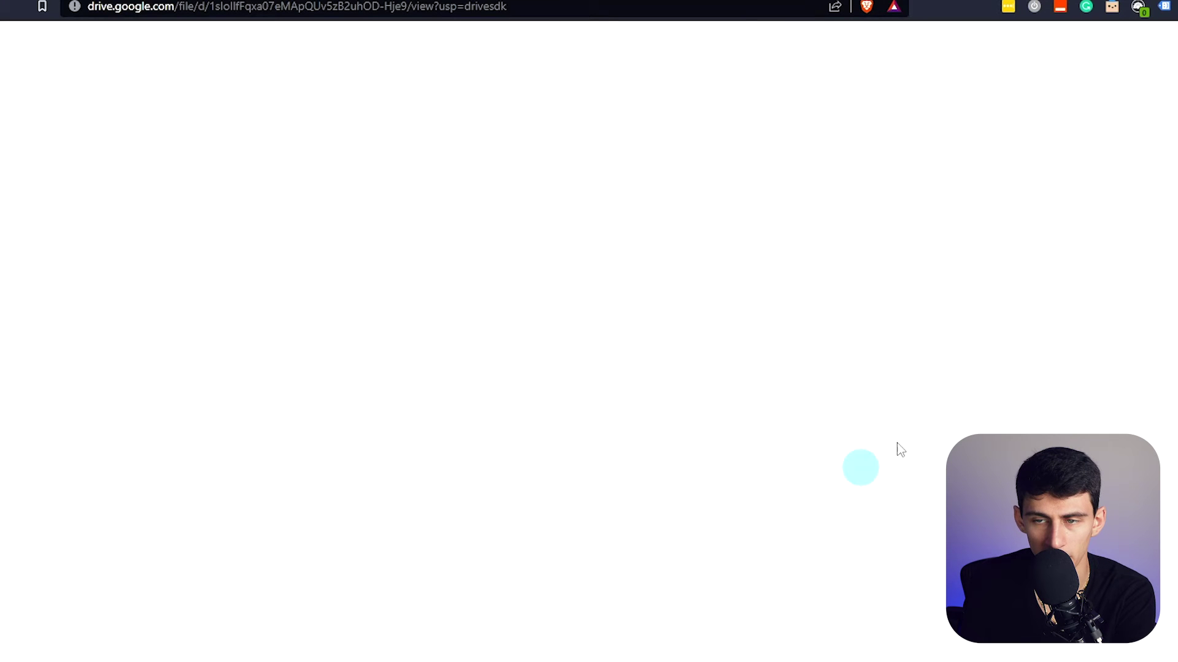
key("ctrl+shift+w")
key("Escape")
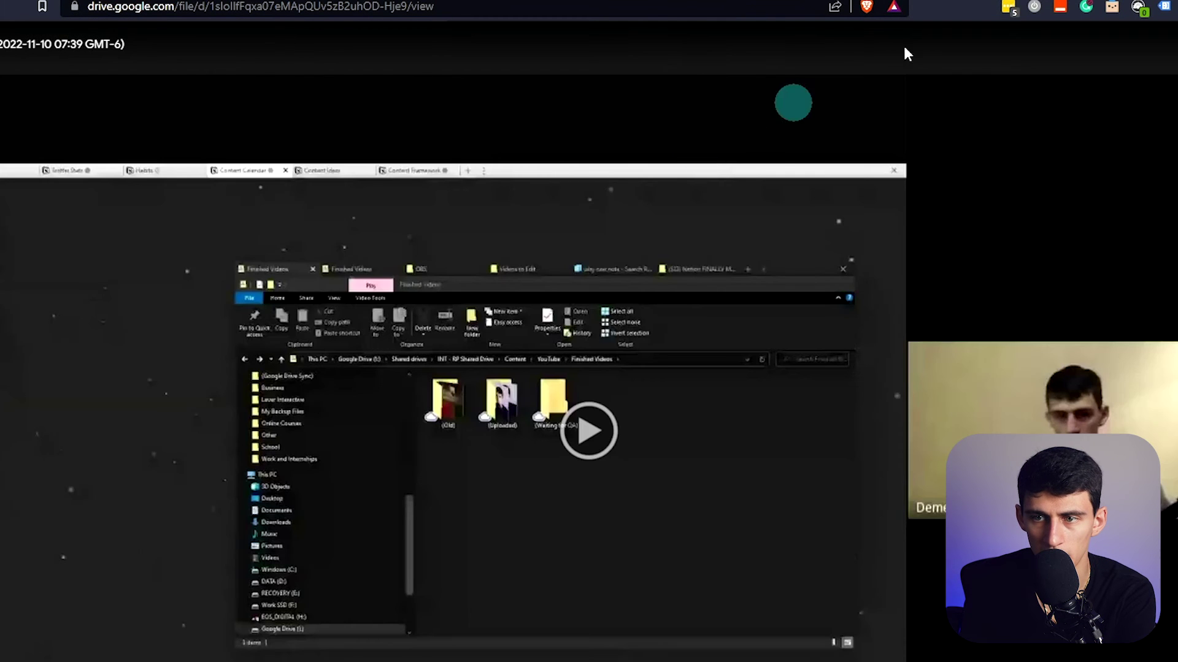
key("ctrl+w")
key("alt+Tab")
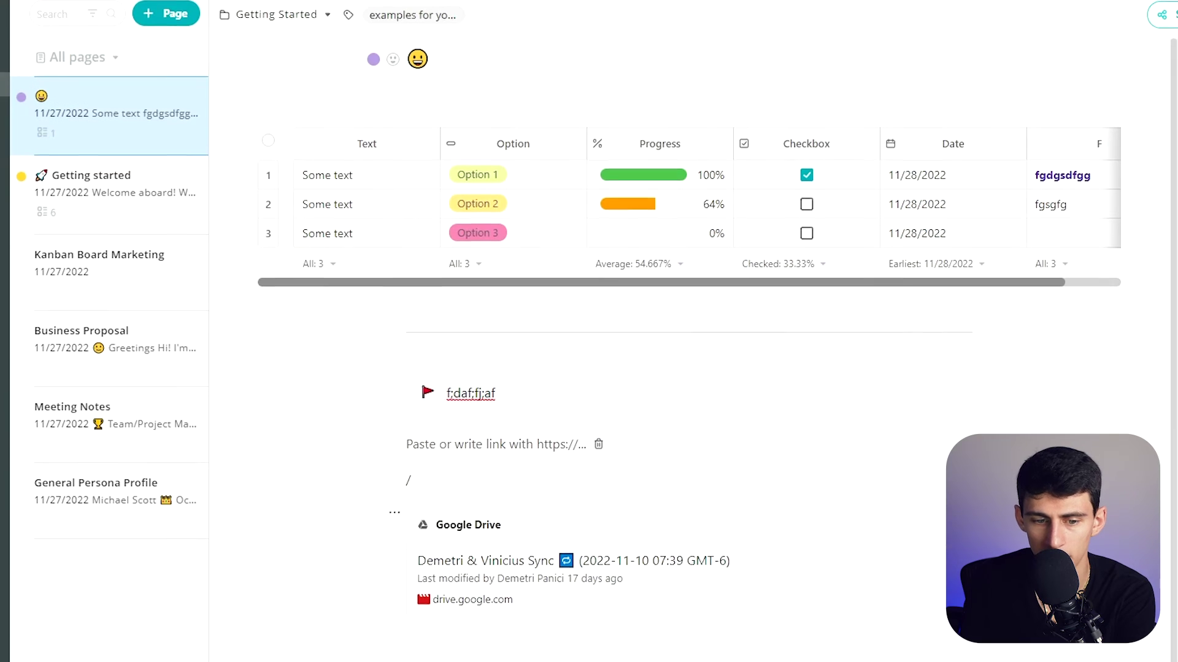
scroll(552, 644, "down", 2)
Insert a Google Drive embed, pick a file from the list view, then type '/g' beneath.
type("/")
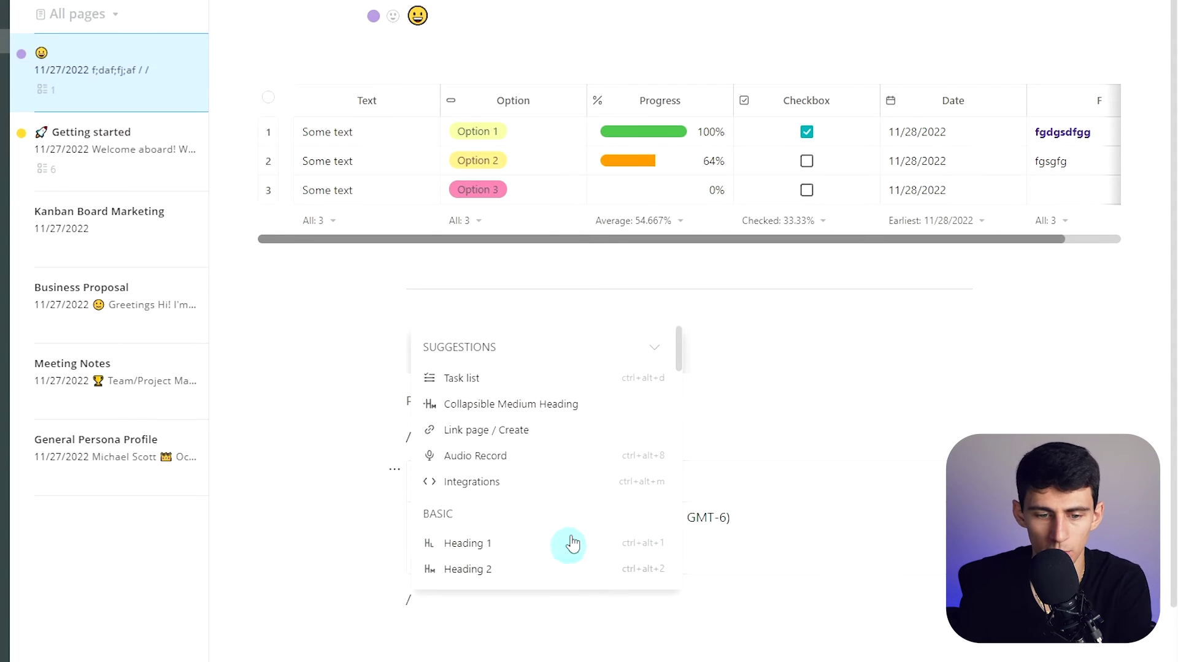
scroll(572, 482, "down", 5)
scroll(572, 485, "down", 5)
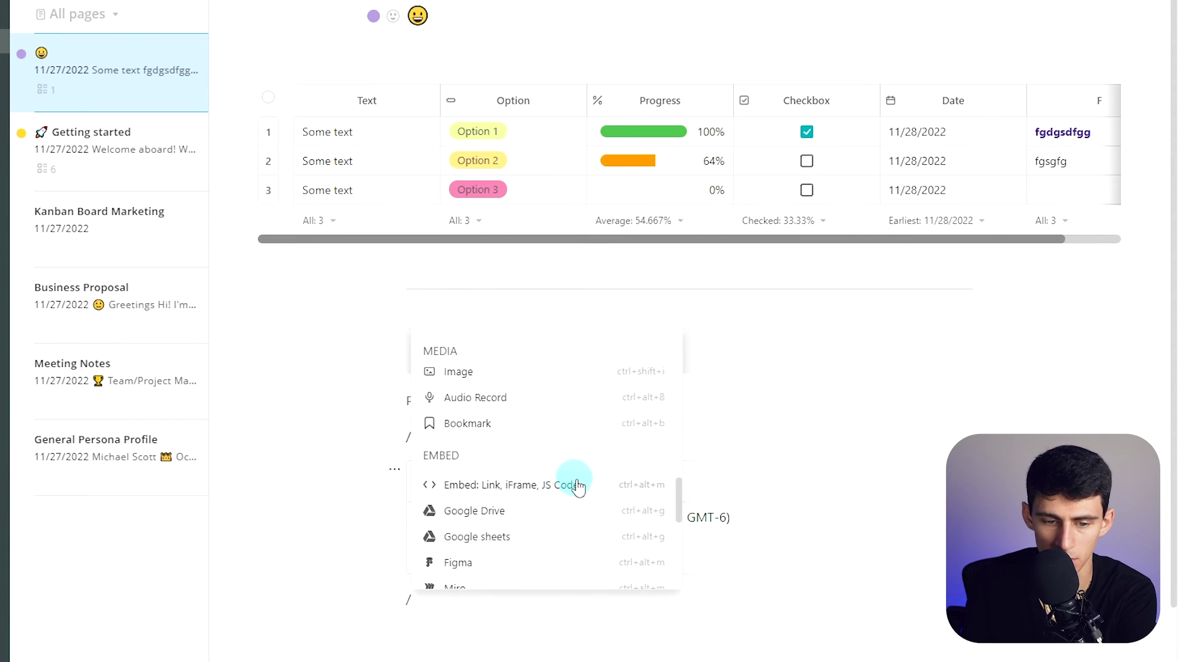
left_click(592, 433)
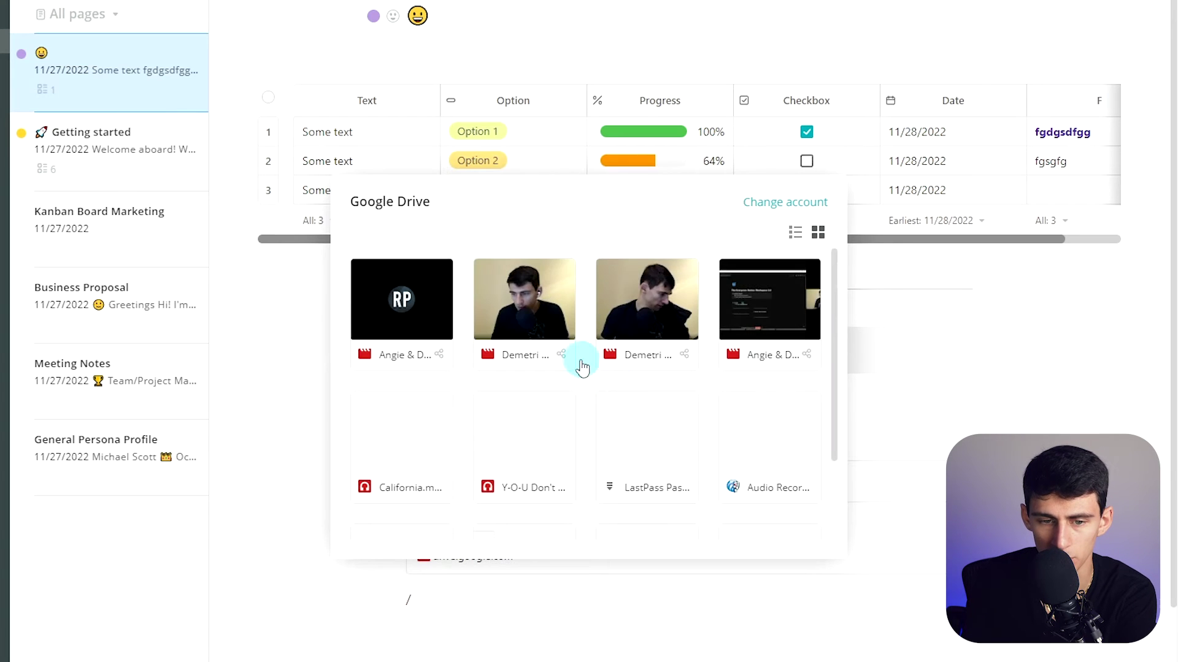
scroll(638, 430, "down", 1)
left_click(796, 222)
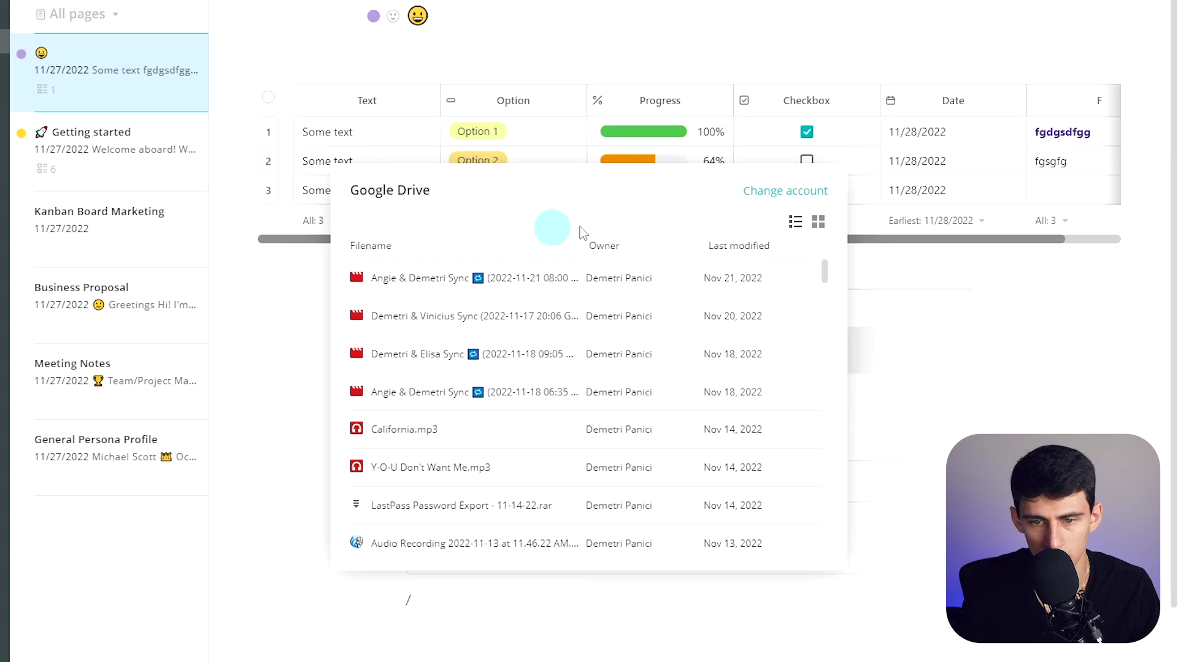
scroll(623, 426, "down", 15)
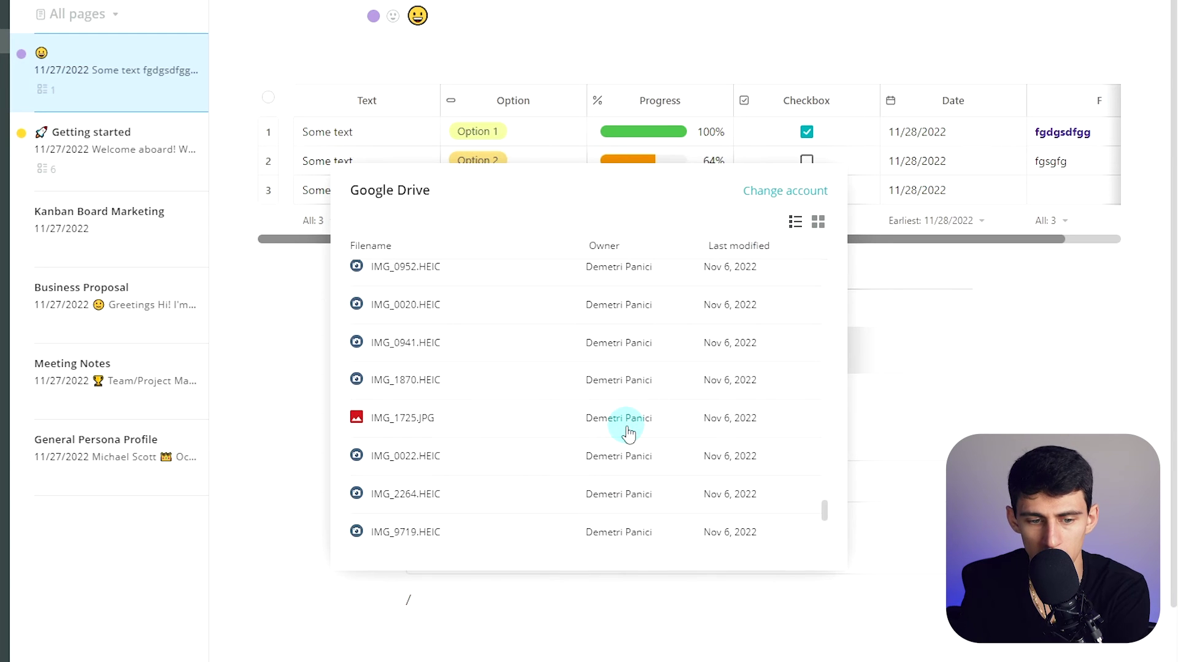
left_click(623, 486)
key("BackSpace")
key("BackSpace")
key("BackSpace")
key("BackSpace")
key("BackSpace")
key("BackSpace")
key("BackSpace")
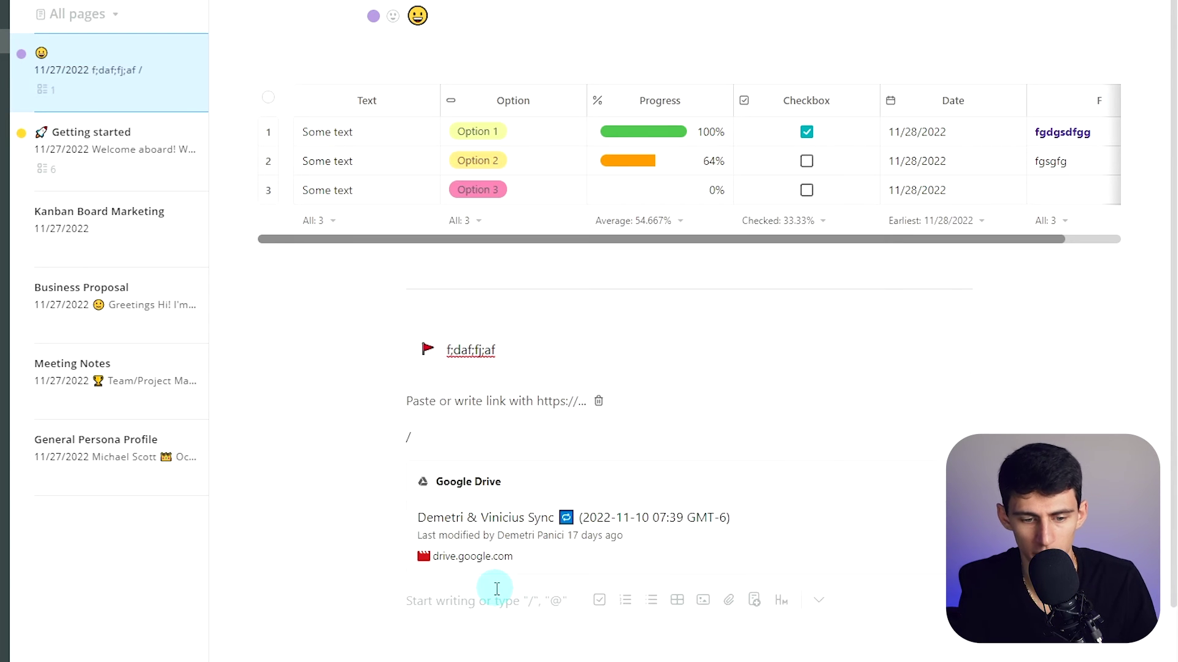
type("/g")
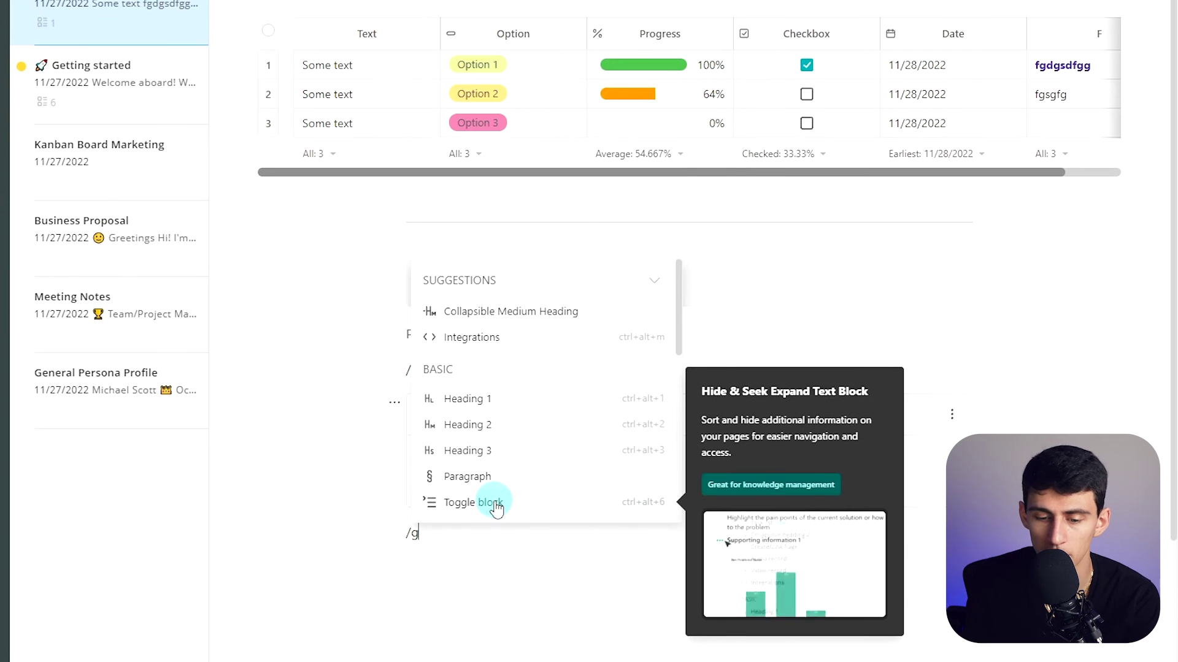
Turn the line into a toggle block and collapse it.
left_click(495, 502)
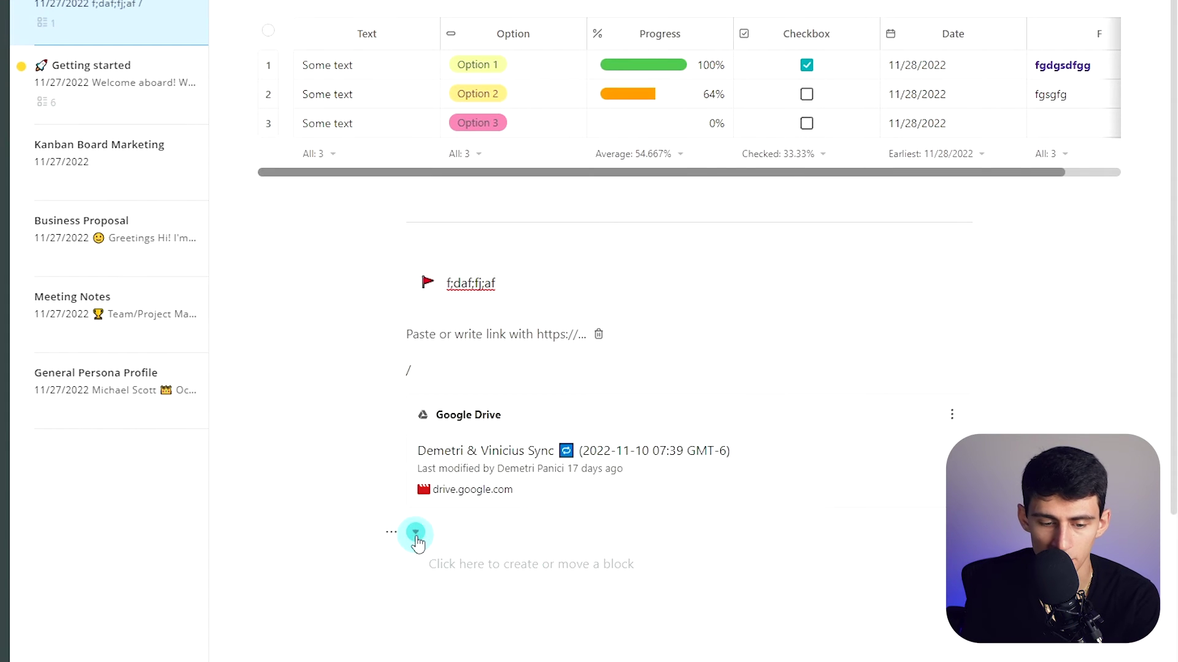
left_click(479, 571)
left_click(416, 532)
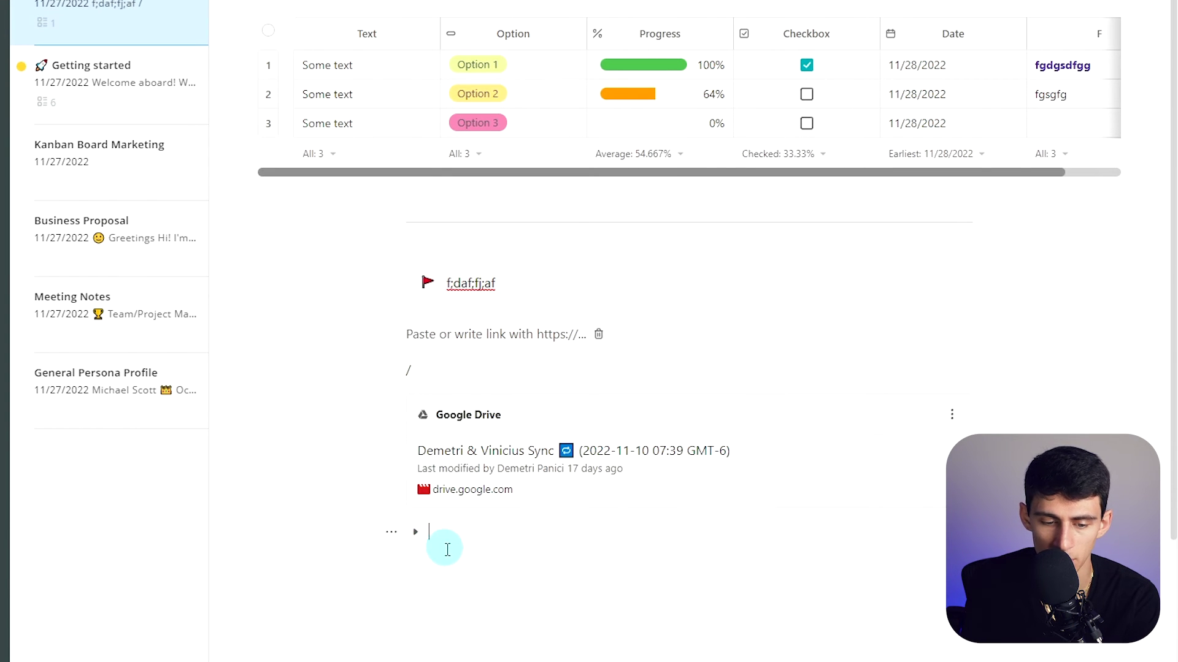
Type / on a new line below the toggle and open a page template.
left_click(447, 549)
type("/")
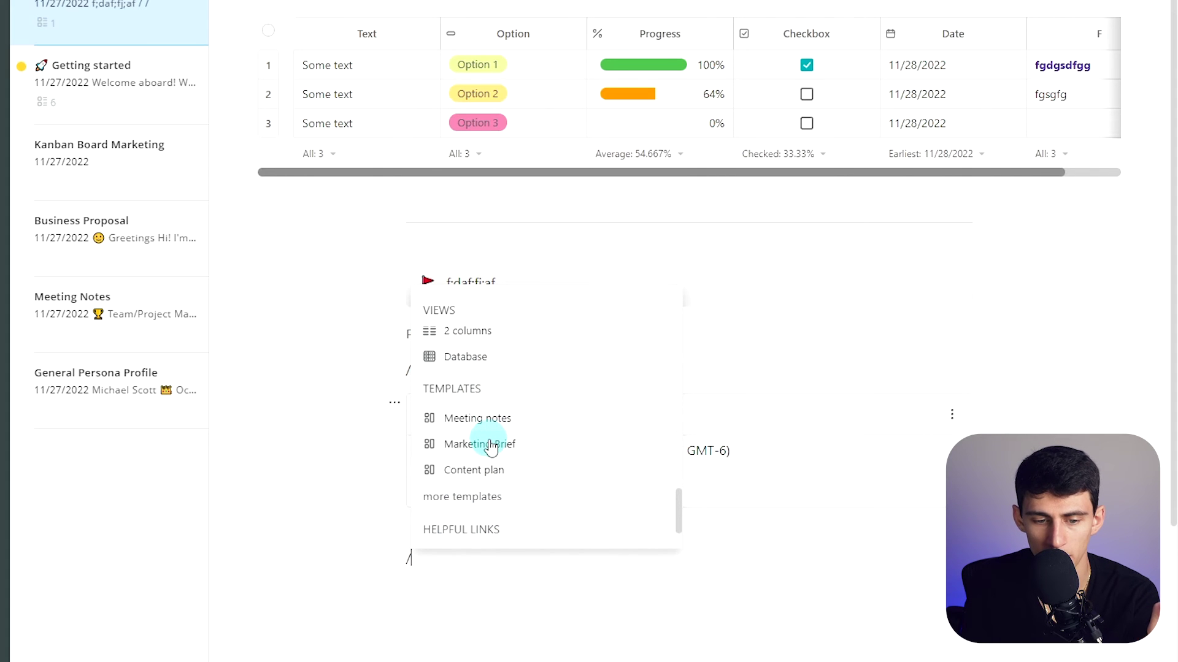
left_click(491, 446)
Use the Website Design Brief template to save a copy into the workspace.
scroll(706, 258, "down", 3)
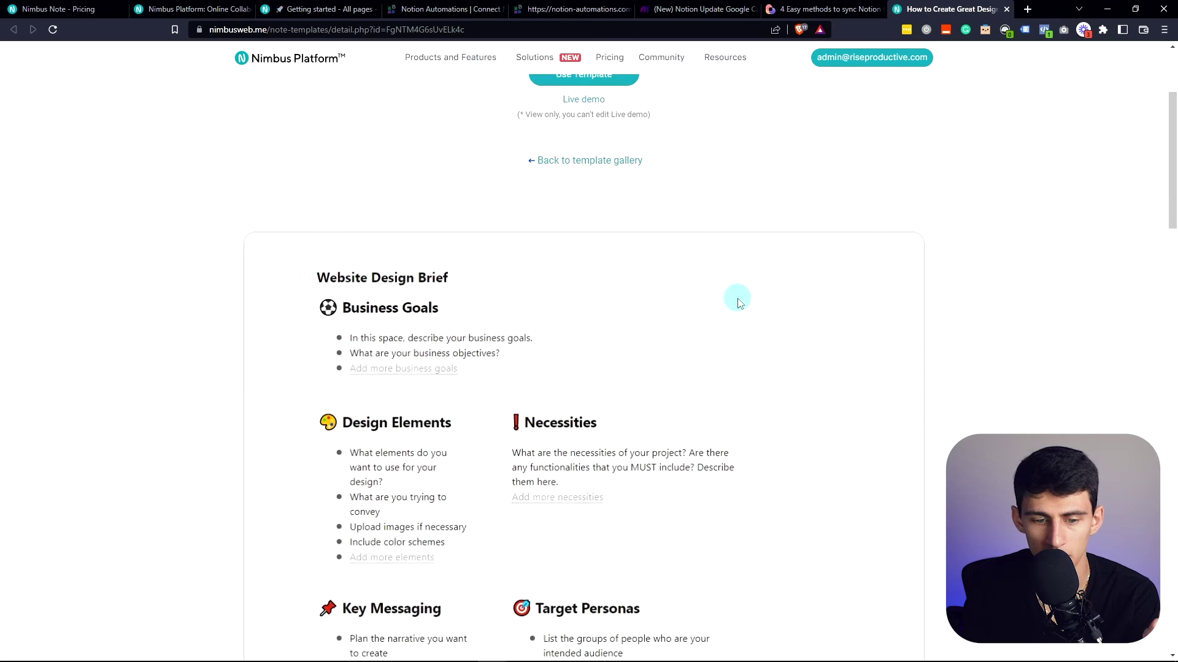
scroll(739, 300, "up", 3)
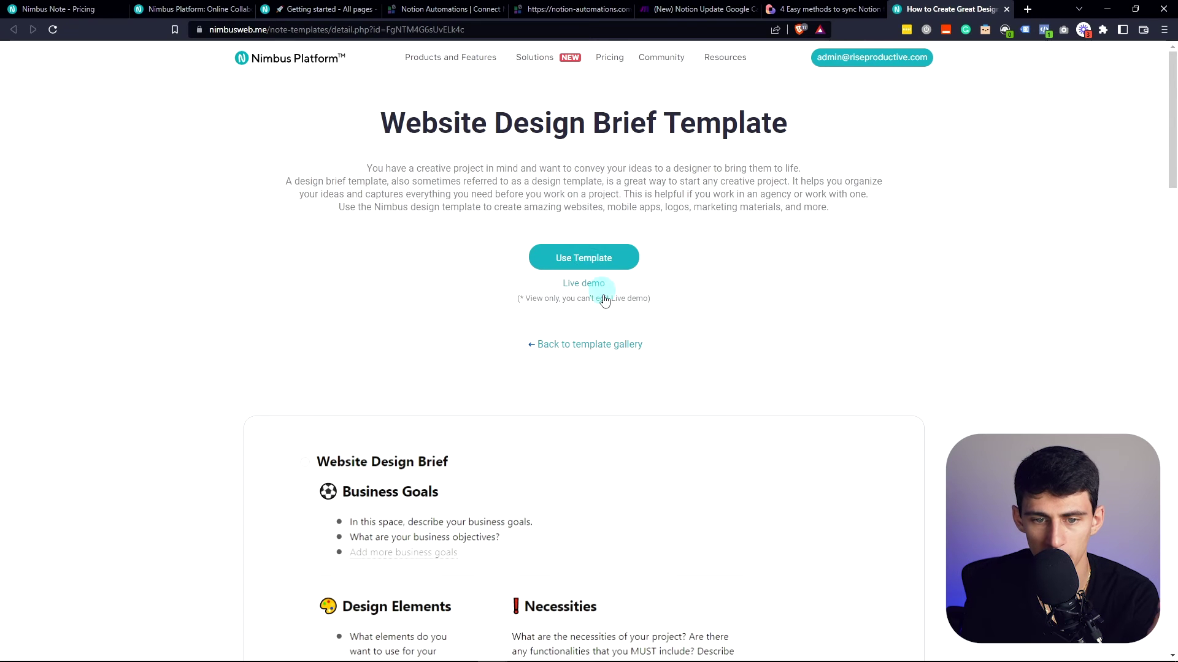
left_click(584, 257)
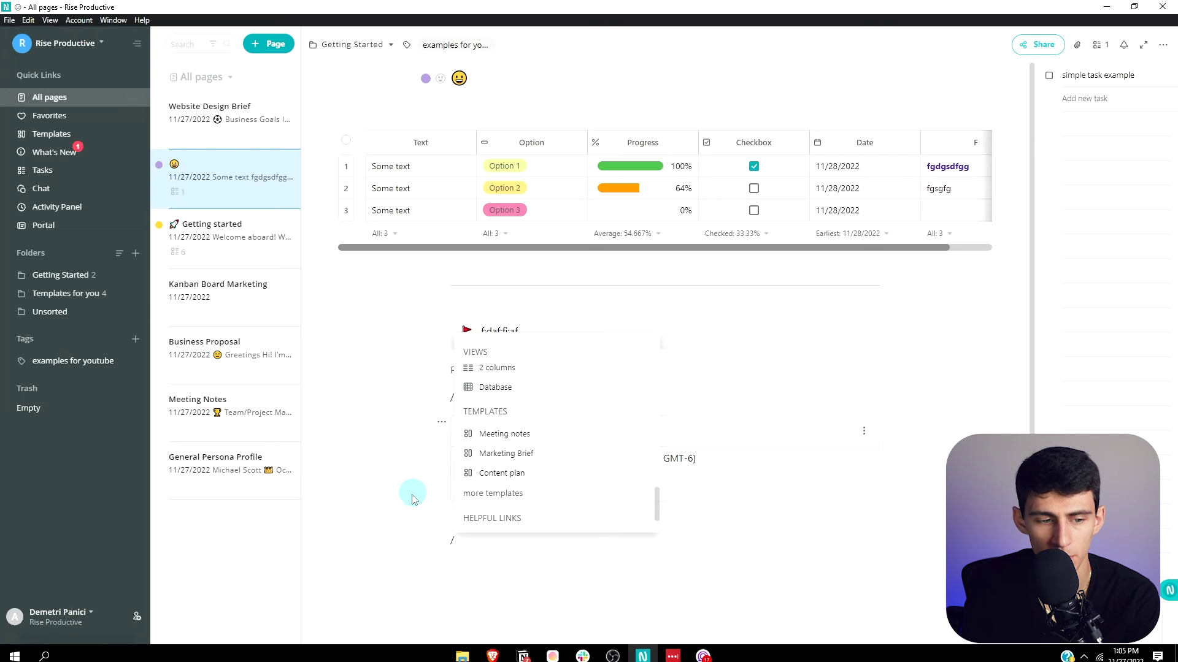
Open the imported Website Design Brief page and scroll through it.
left_click(263, 136)
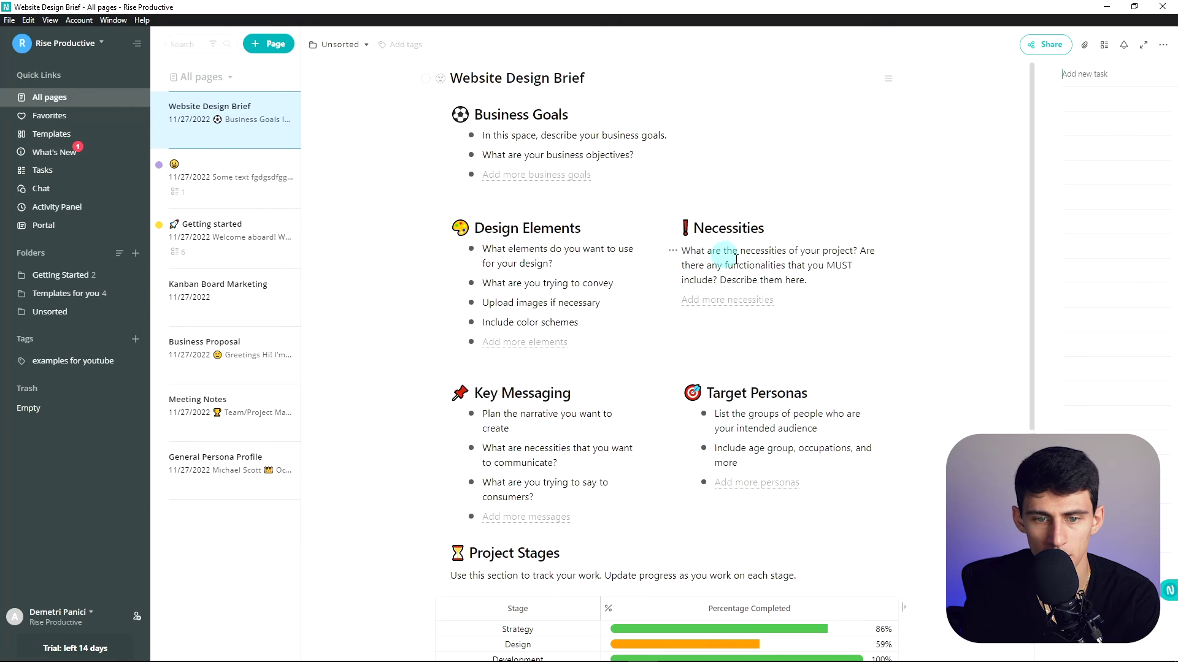
scroll(705, 307, "down", 7)
scroll(657, 393, "up", 6)
scroll(654, 393, "down", 5)
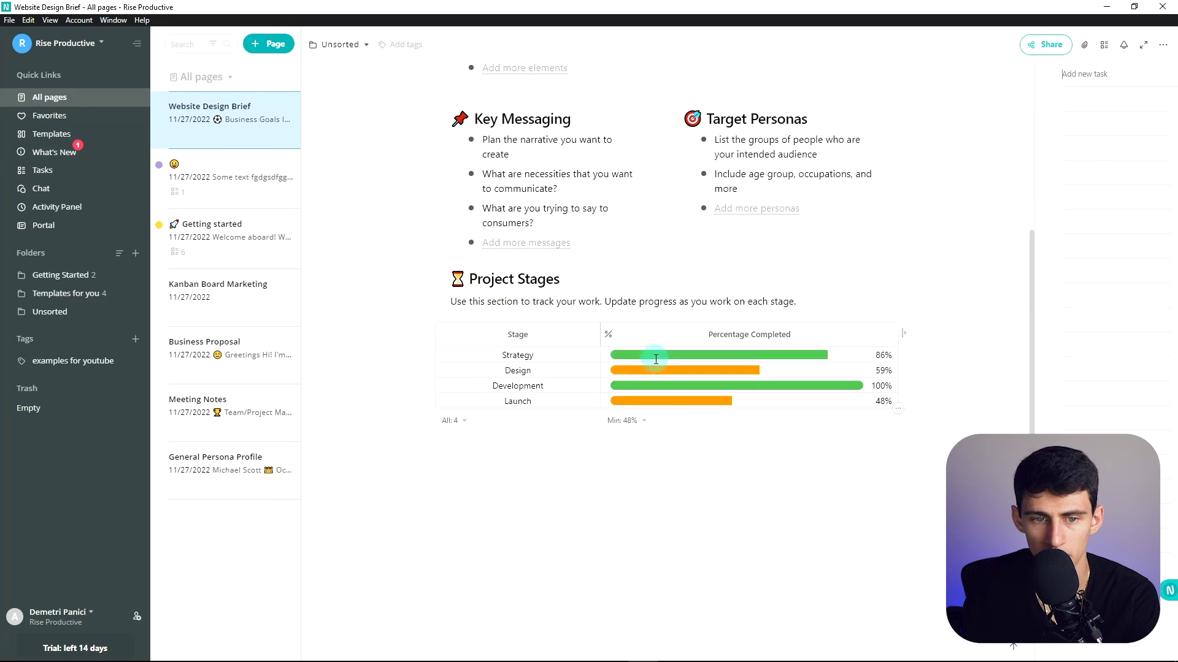
scroll(662, 325, "up", 5)
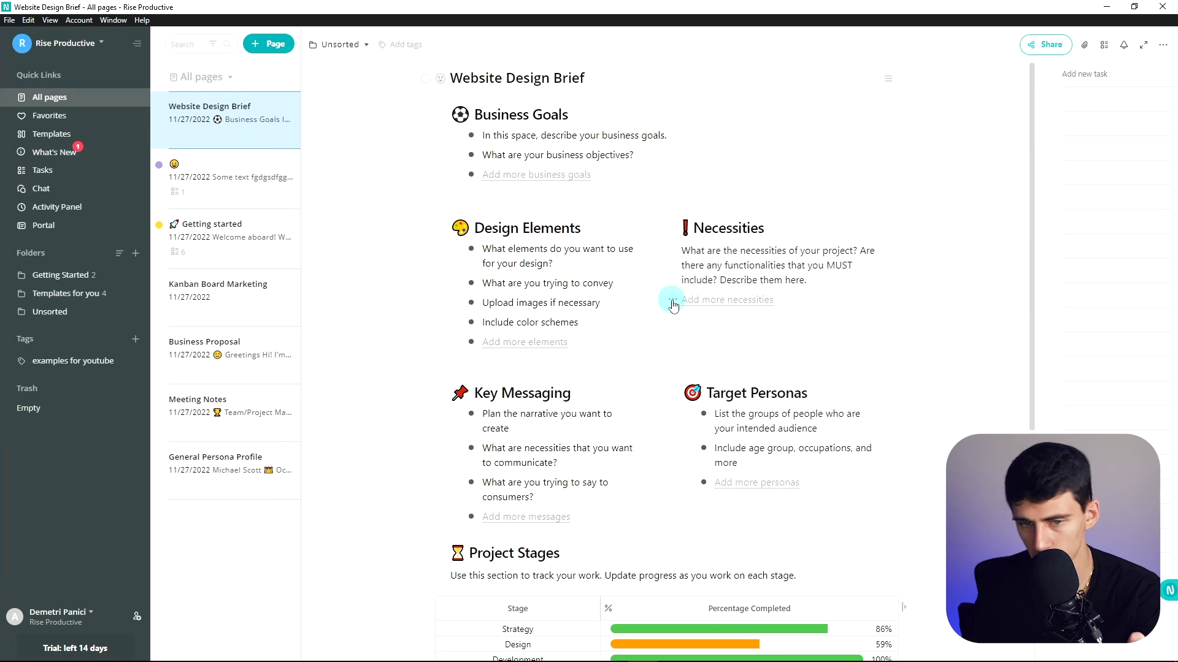
Switch the app to the dark theme from the account menu.
left_click(35, 625)
left_click(35, 626)
left_click(35, 626)
left_click(53, 494)
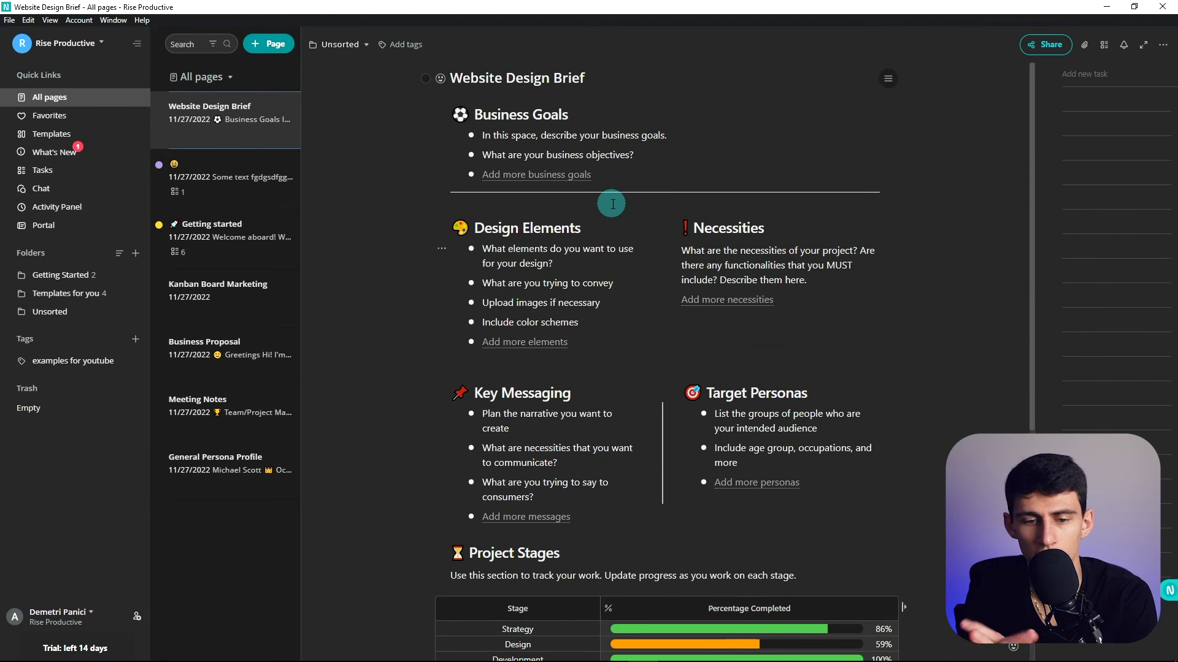
Open the What's New panel, then go to Chat from Quick Links.
left_click(46, 153)
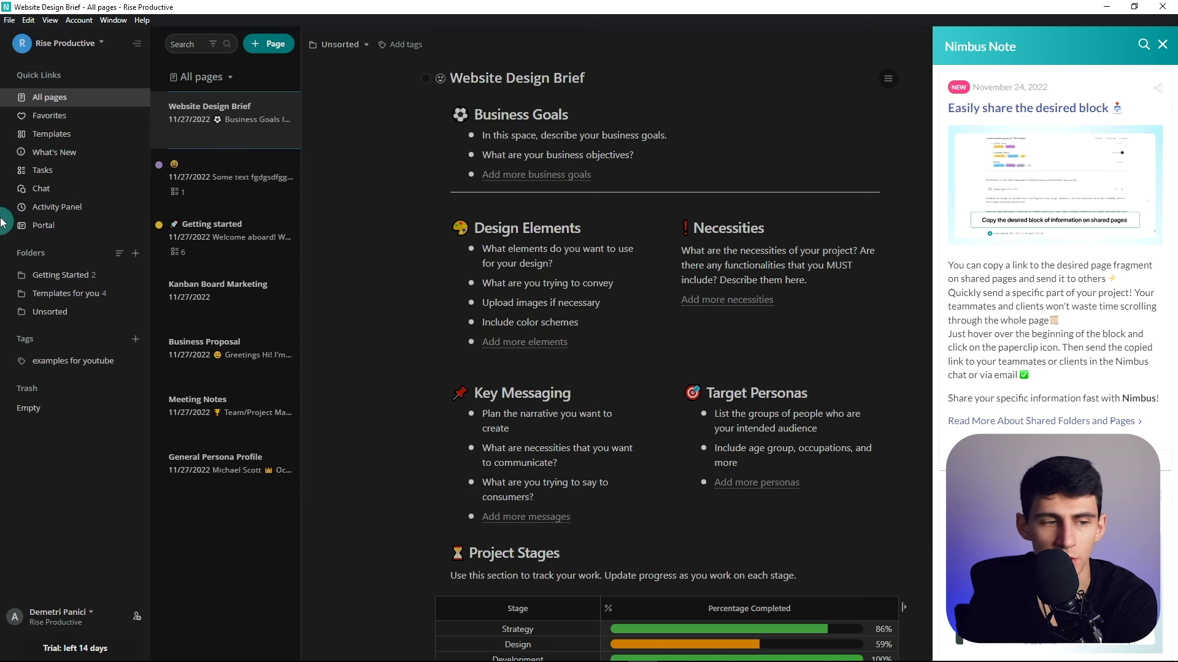
scroll(1052, 334, "down", 4)
left_click(477, 326)
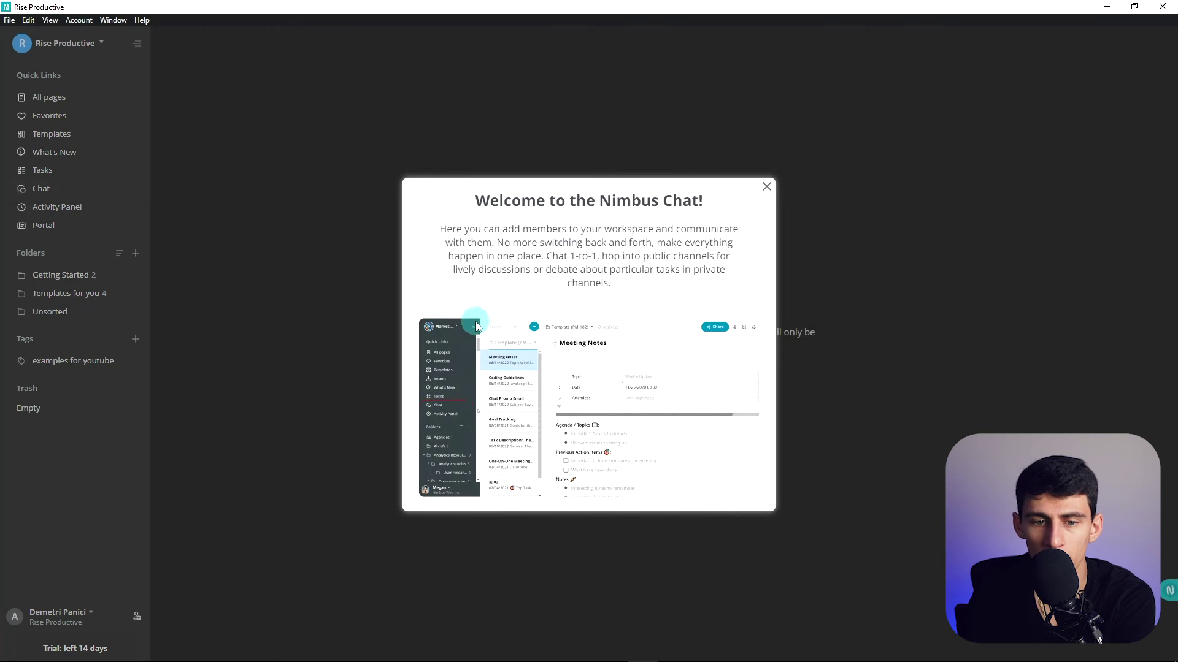
Dismiss the chat welcome and send the message 'type out dif' in the channel.
left_click(766, 186)
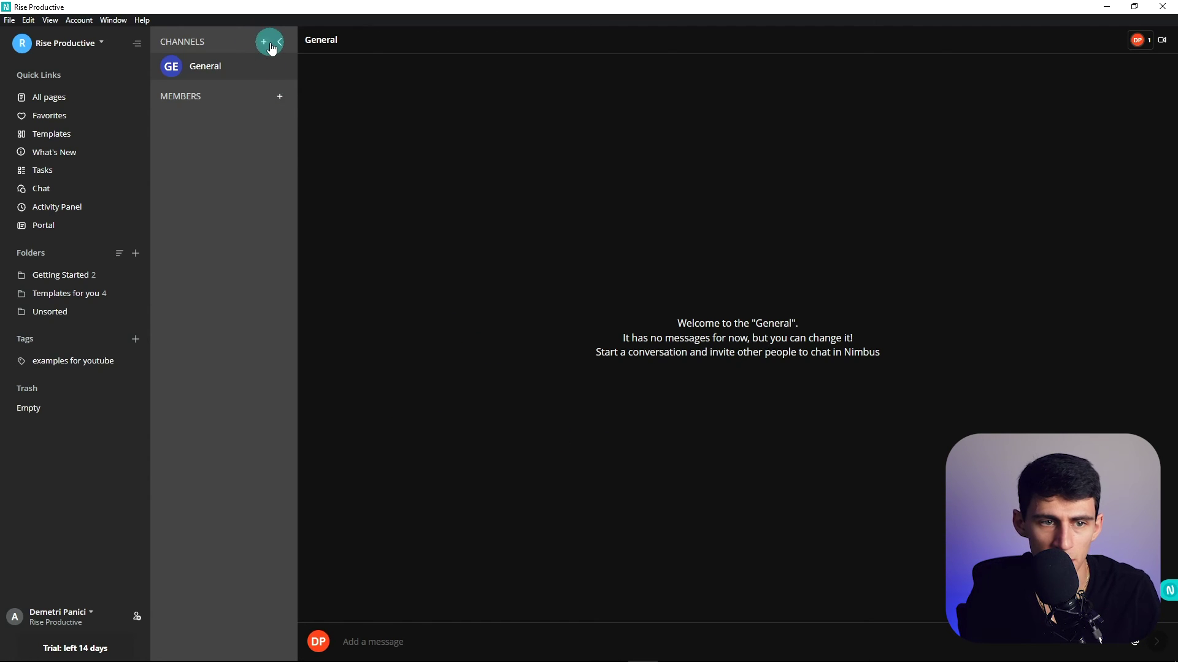
left_click(272, 49)
left_click(439, 395)
left_click(367, 644)
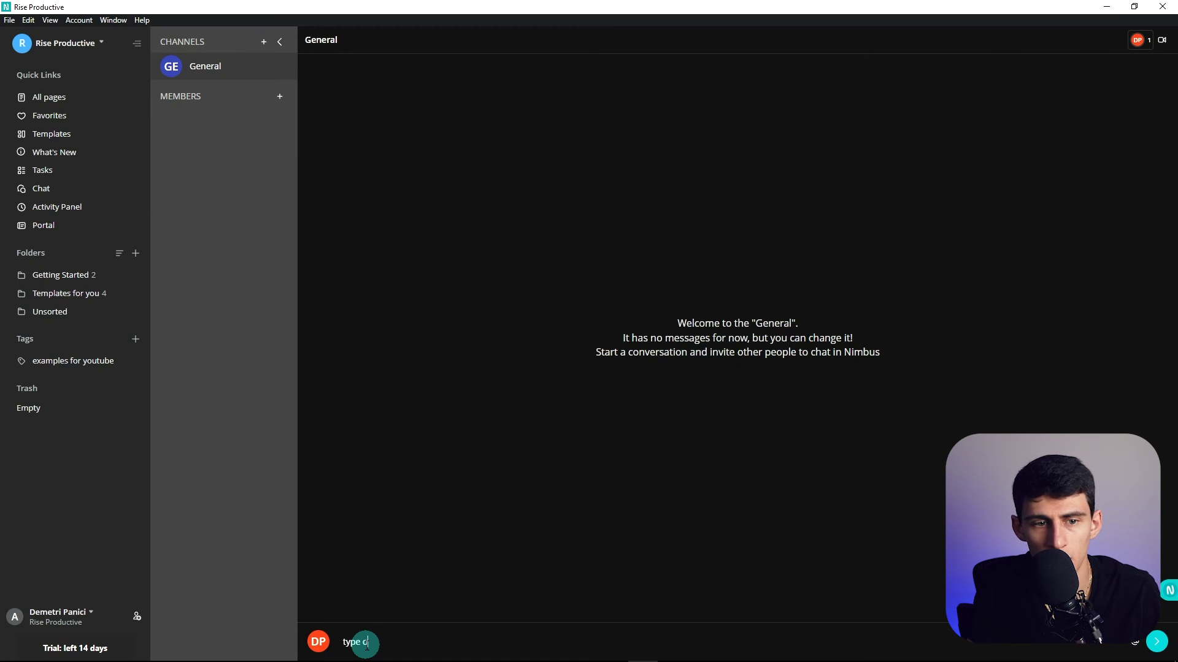
type("type out dif")
key("Return")
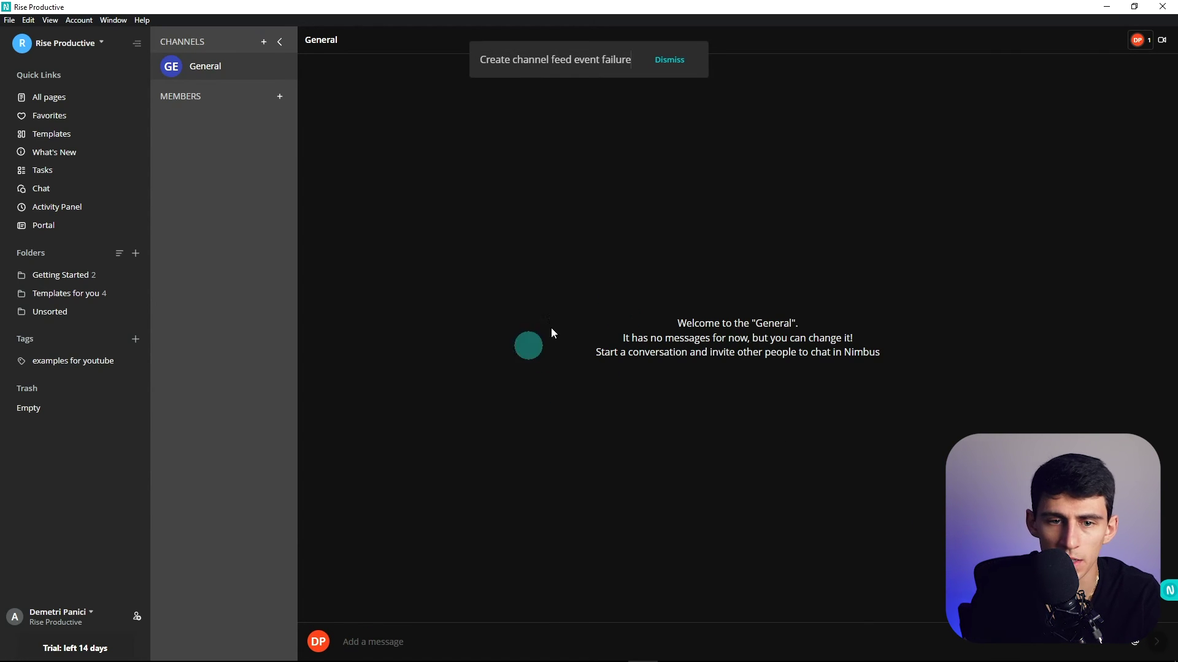
Try a video call, dismiss the not-available notice, and check the empty activity feed.
left_click(1162, 40)
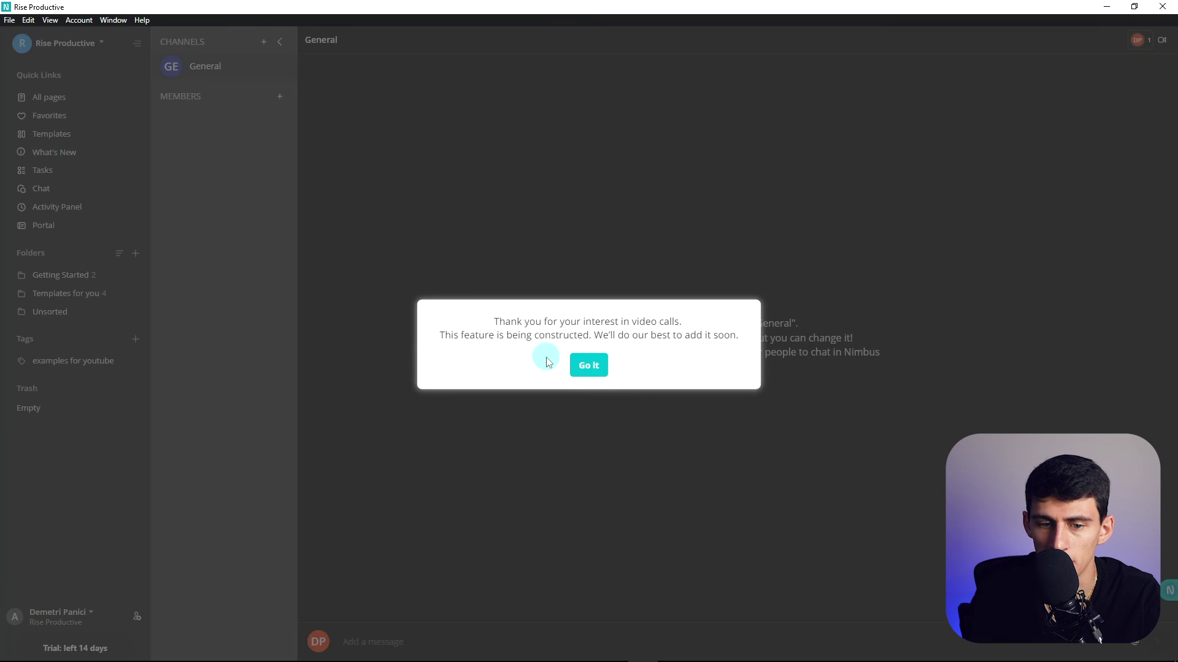
left_click(588, 366)
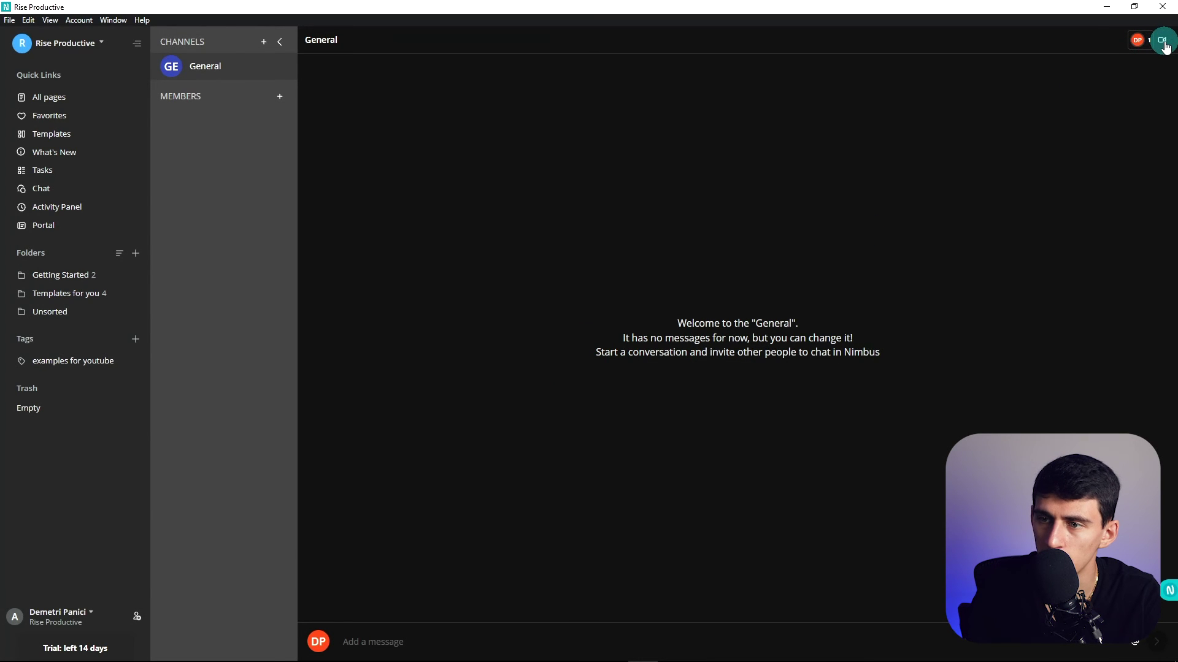
left_click(576, 371)
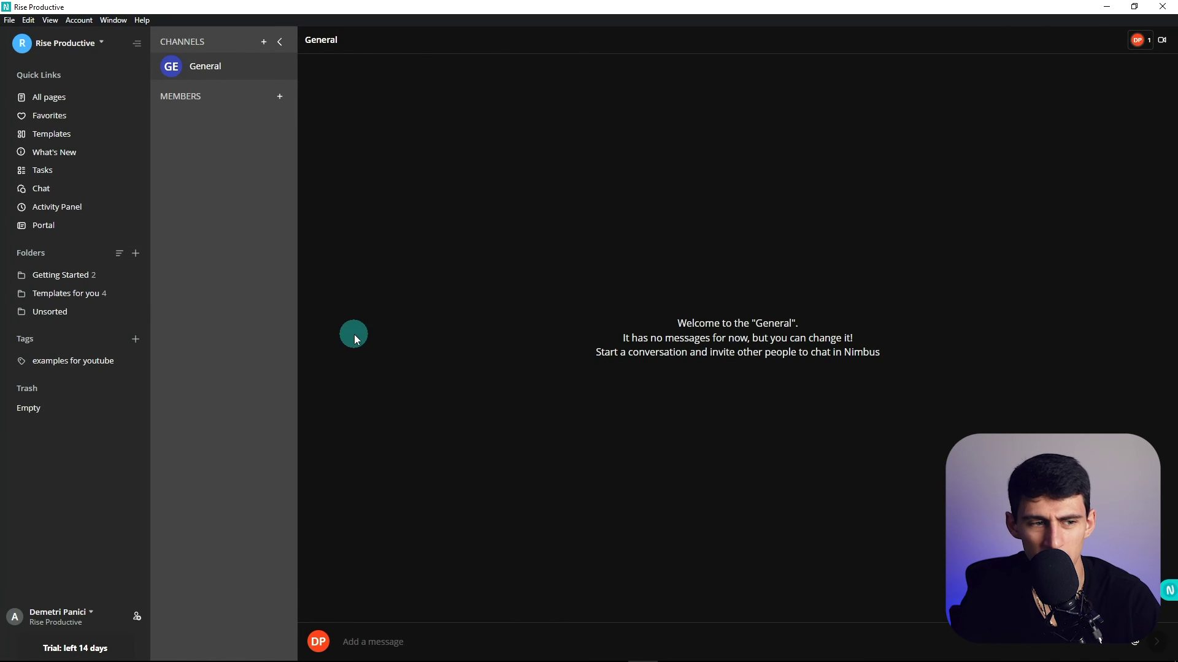
left_click(86, 207)
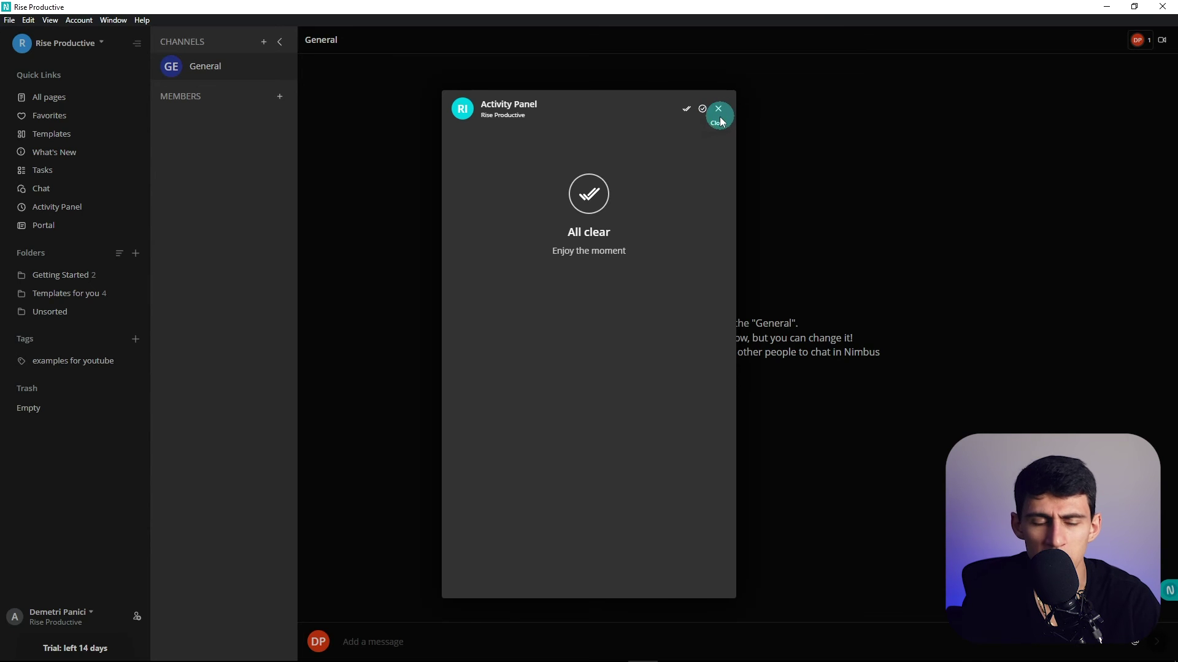
left_click(718, 110)
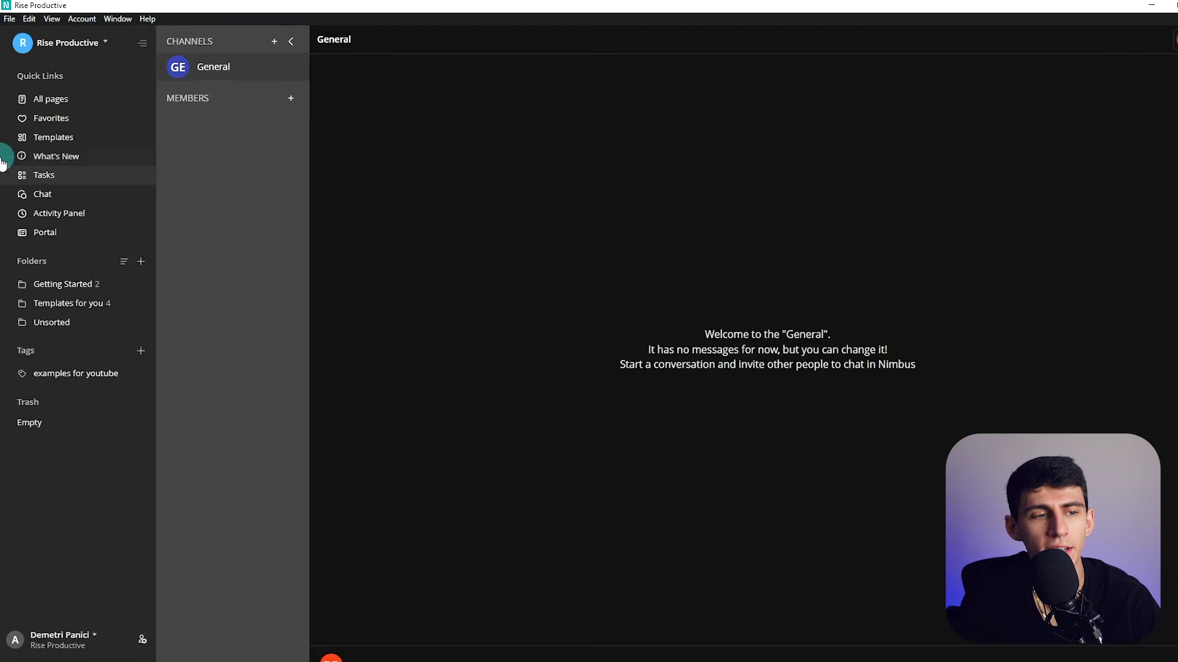
Browse the page lists, then nest the Getting Started folder inside Templates for you.
left_click(66, 98)
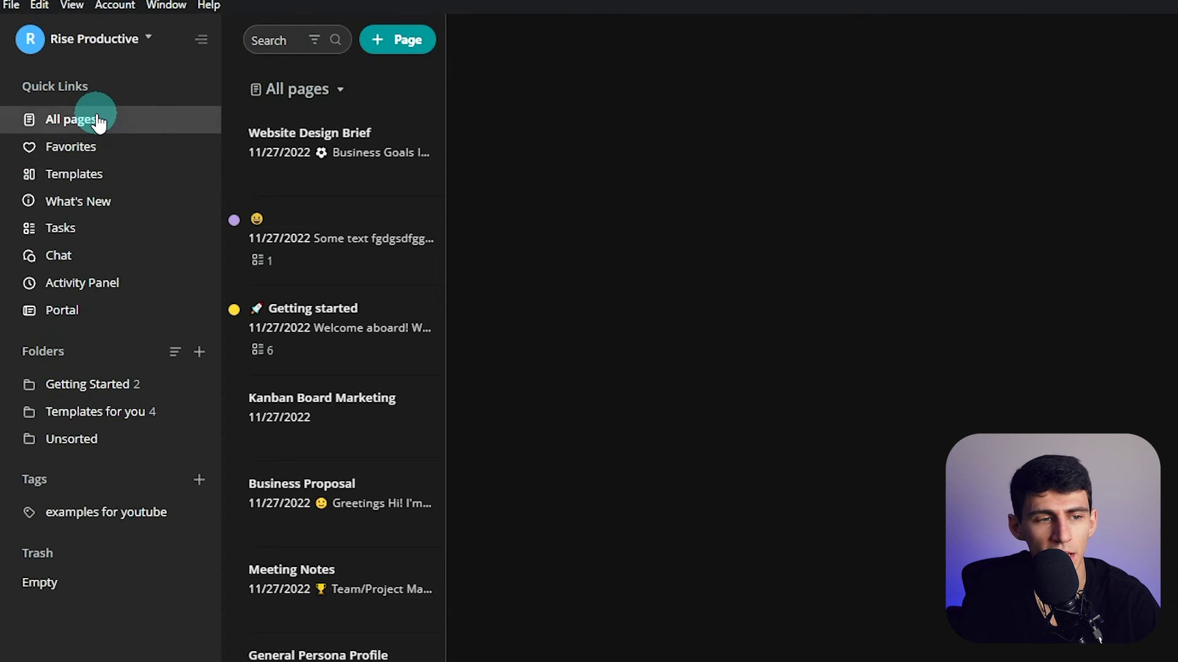
left_click(276, 126)
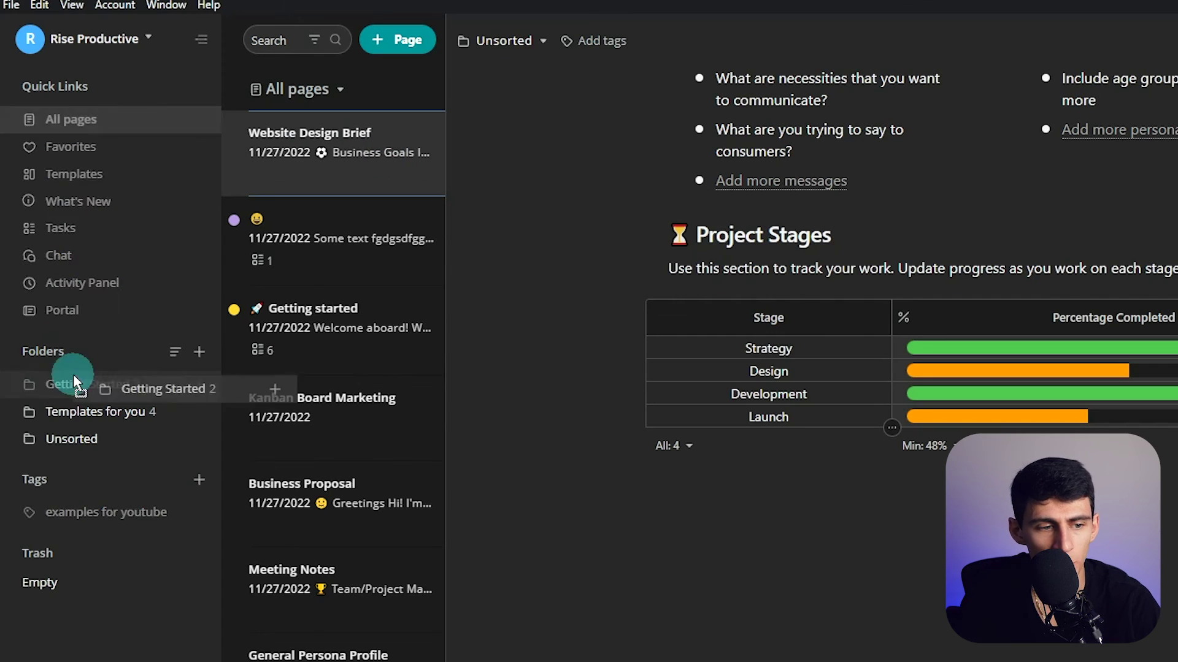
left_click(72, 438)
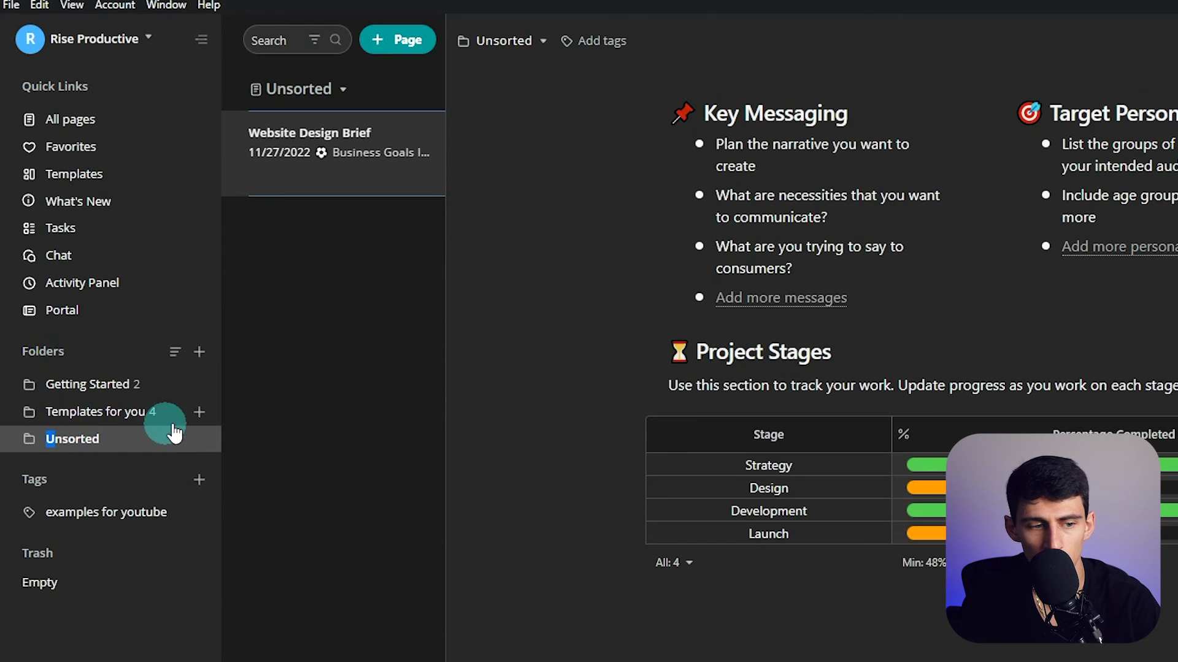
left_click_drag(65, 374, 103, 412)
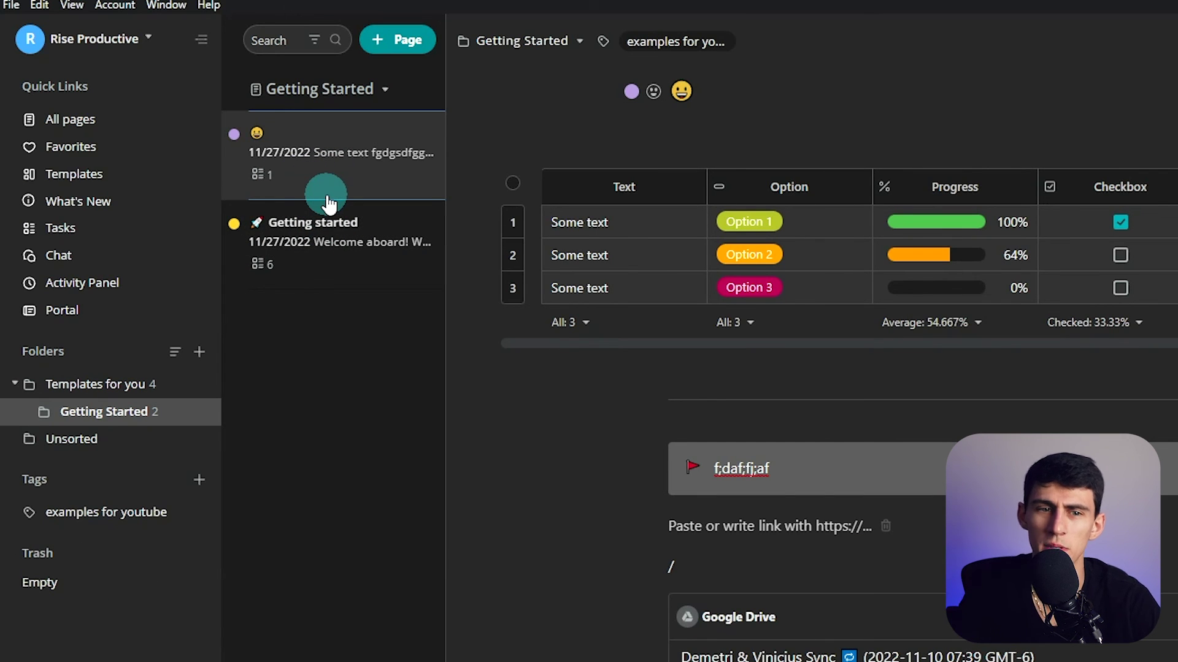
Hide the sidebar and try Compact, Detailed, then Comfortable page list views.
left_click(201, 39)
left_click(164, 91)
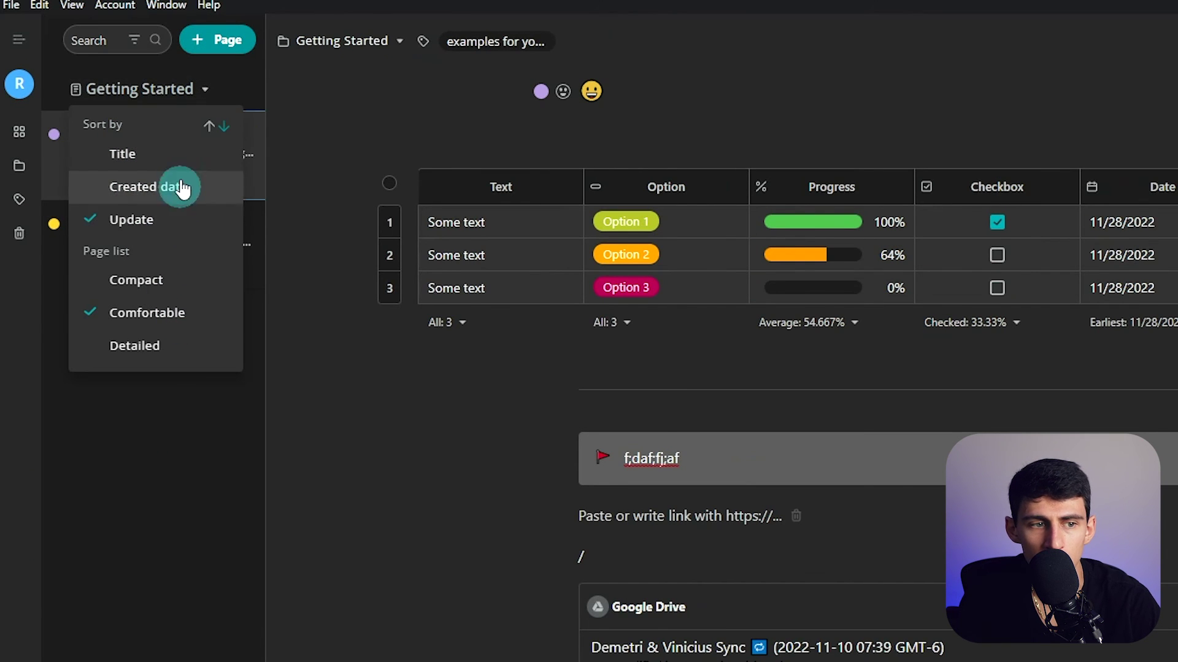
left_click(135, 280)
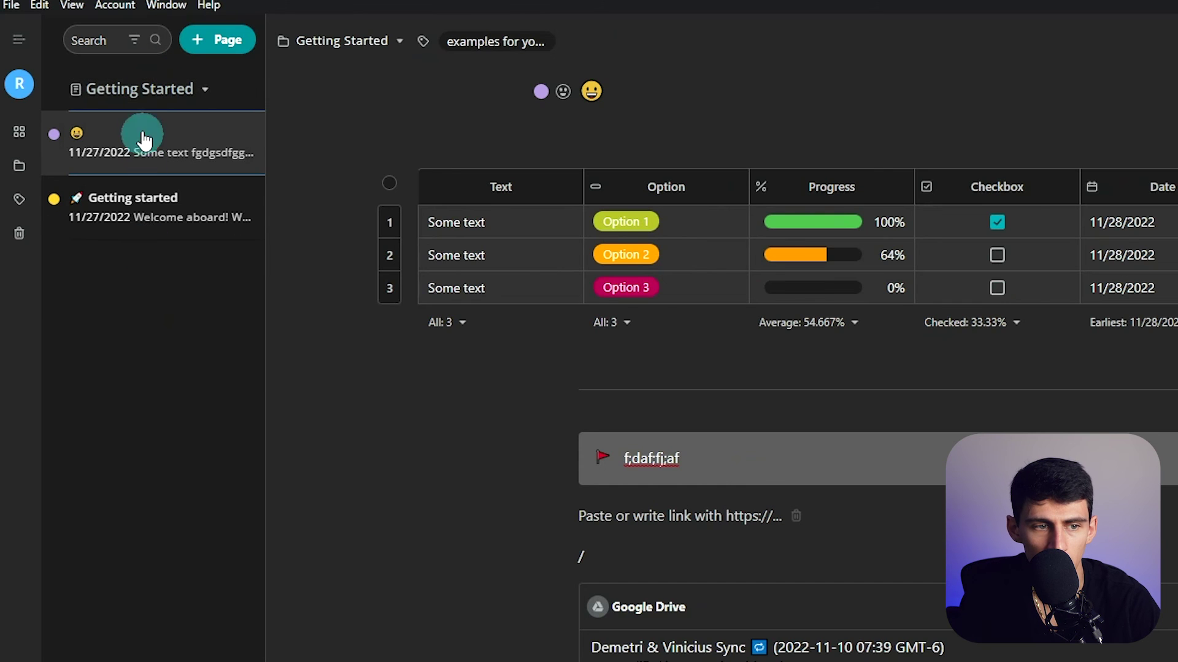
left_click(139, 93)
left_click(134, 346)
left_click(122, 104)
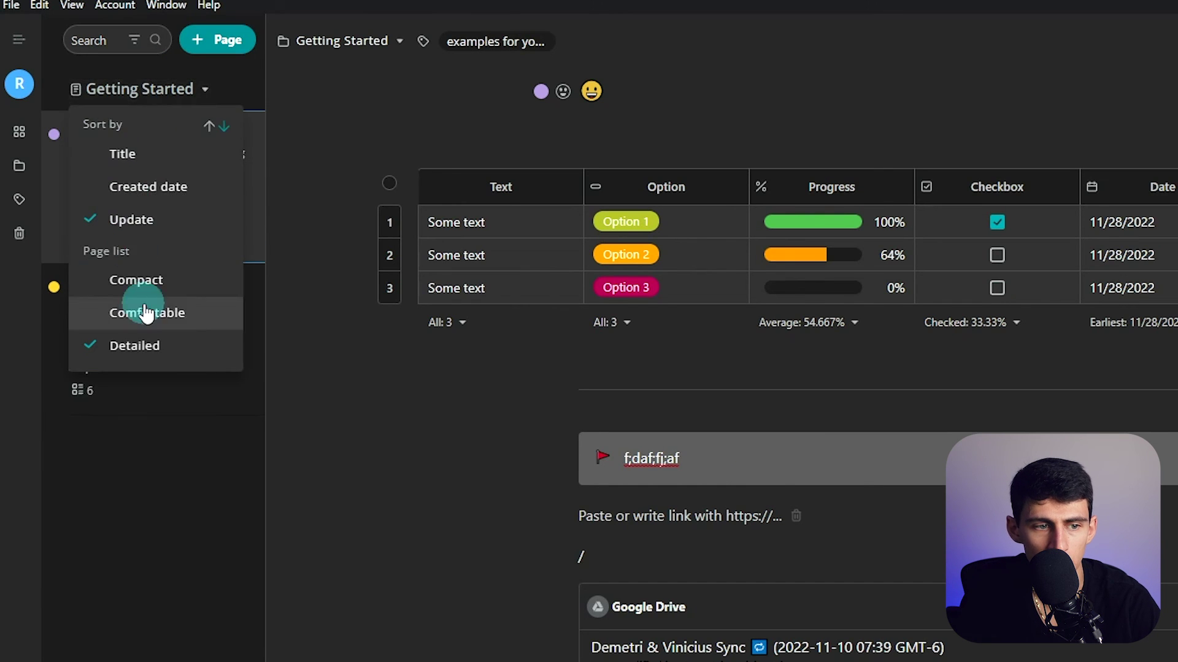
left_click(136, 307)
Move the page into Templates for you via the folder dropdown's subfolder option.
left_click(19, 166)
left_click(20, 165)
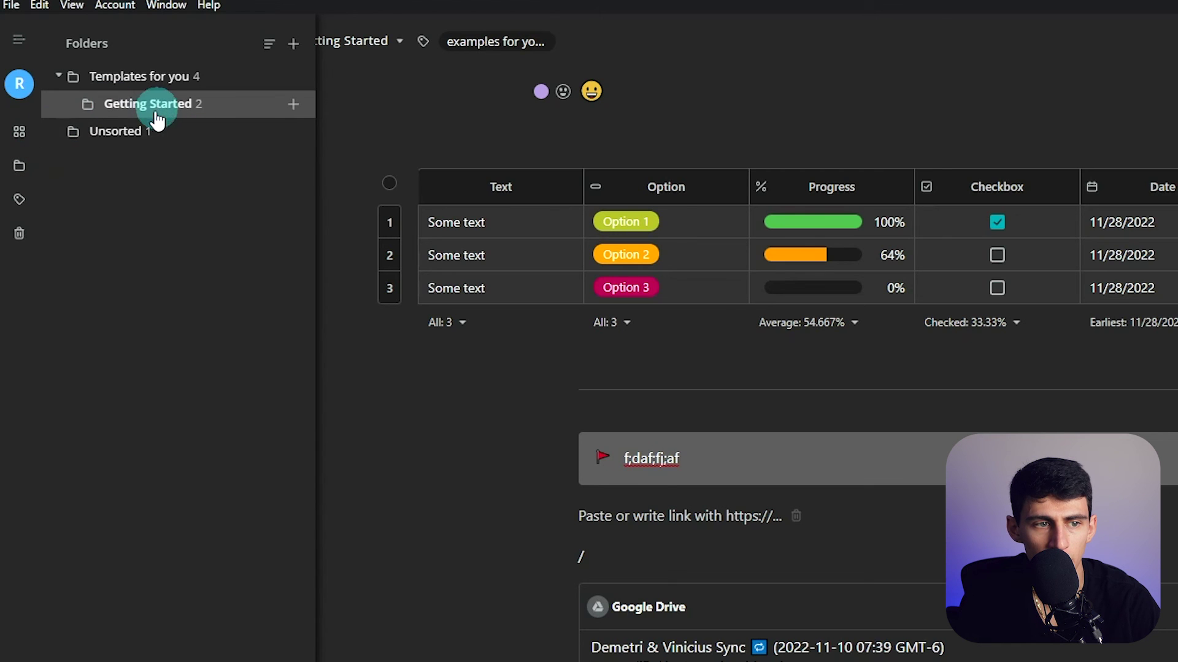
left_click(19, 202)
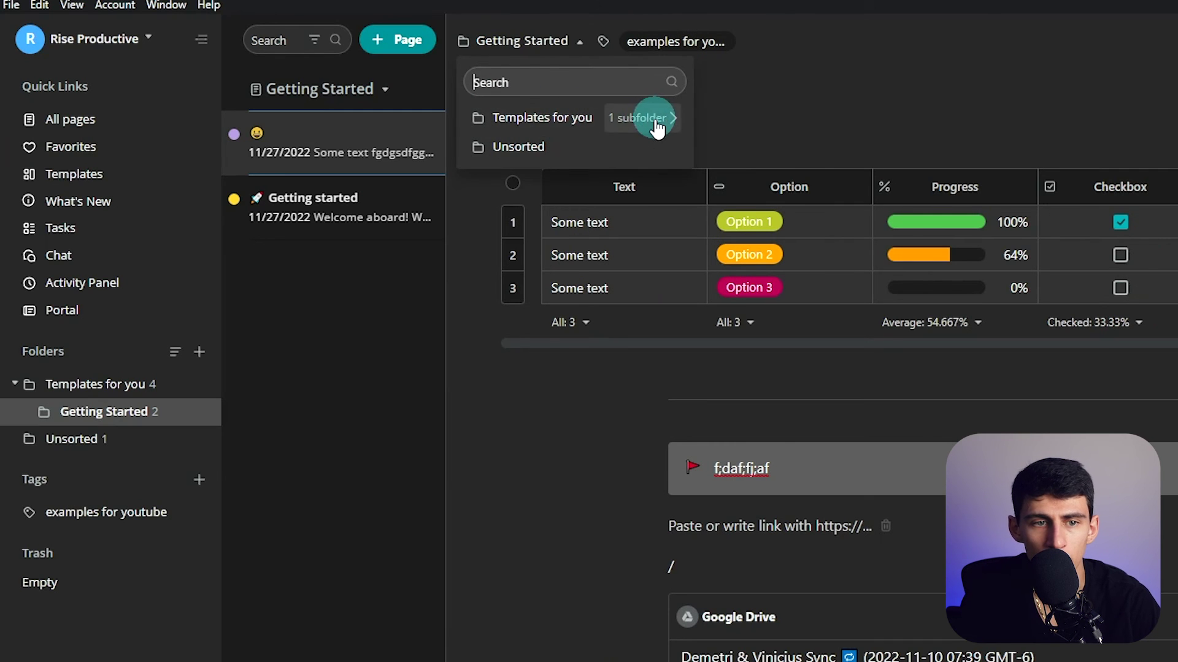
left_click(674, 119)
left_click(676, 116)
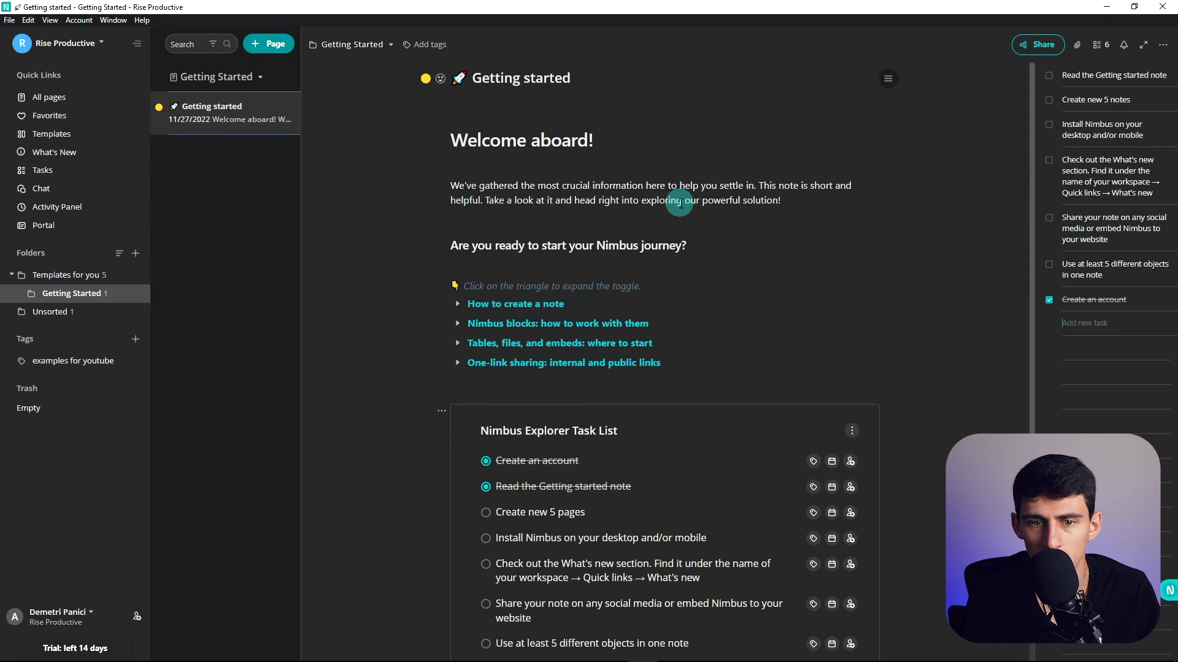
Search the page for 'we've g' with Find in page, then close the find bar.
key("ctrl+f")
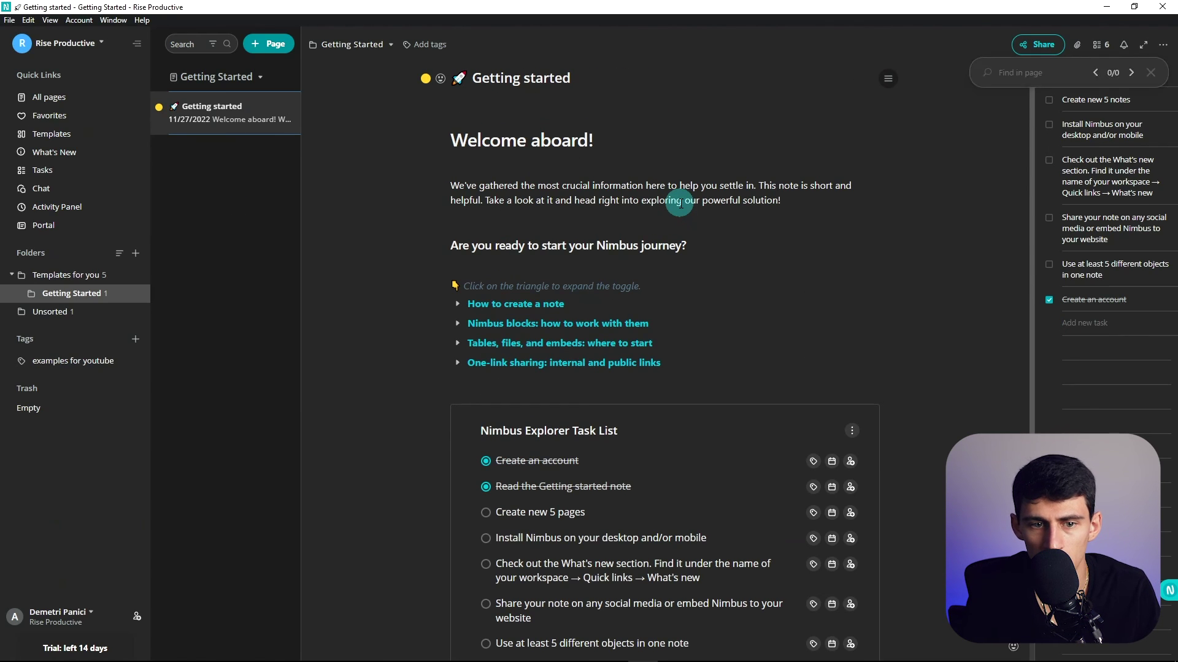
type("we've gathered")
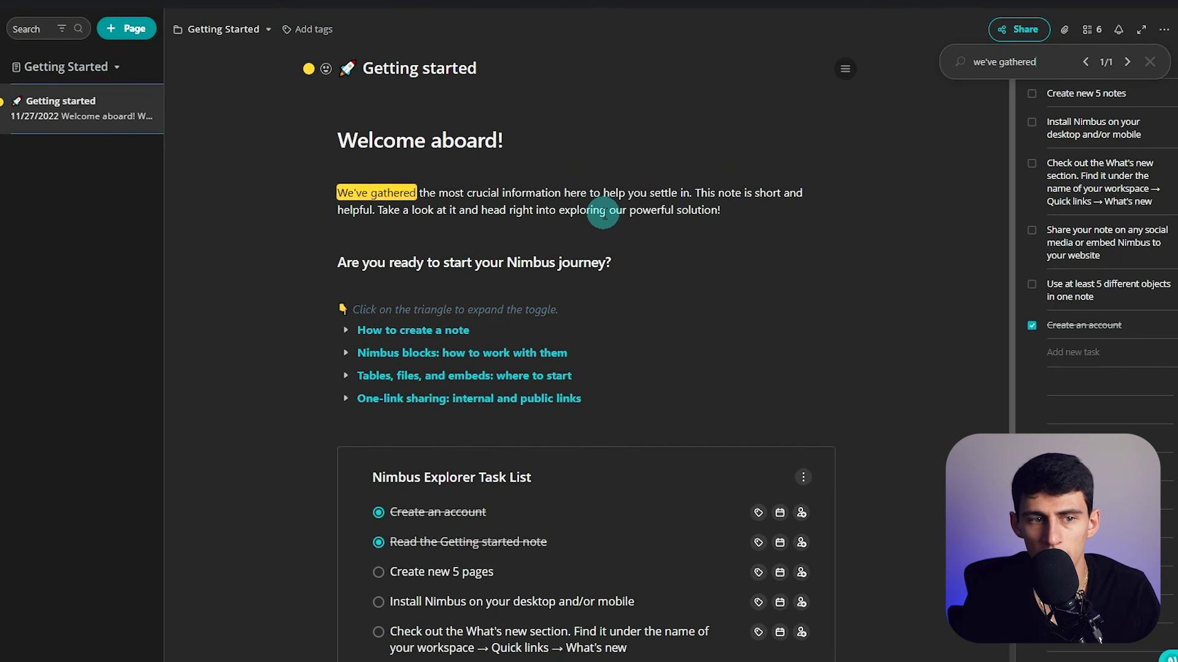
left_click(593, 240)
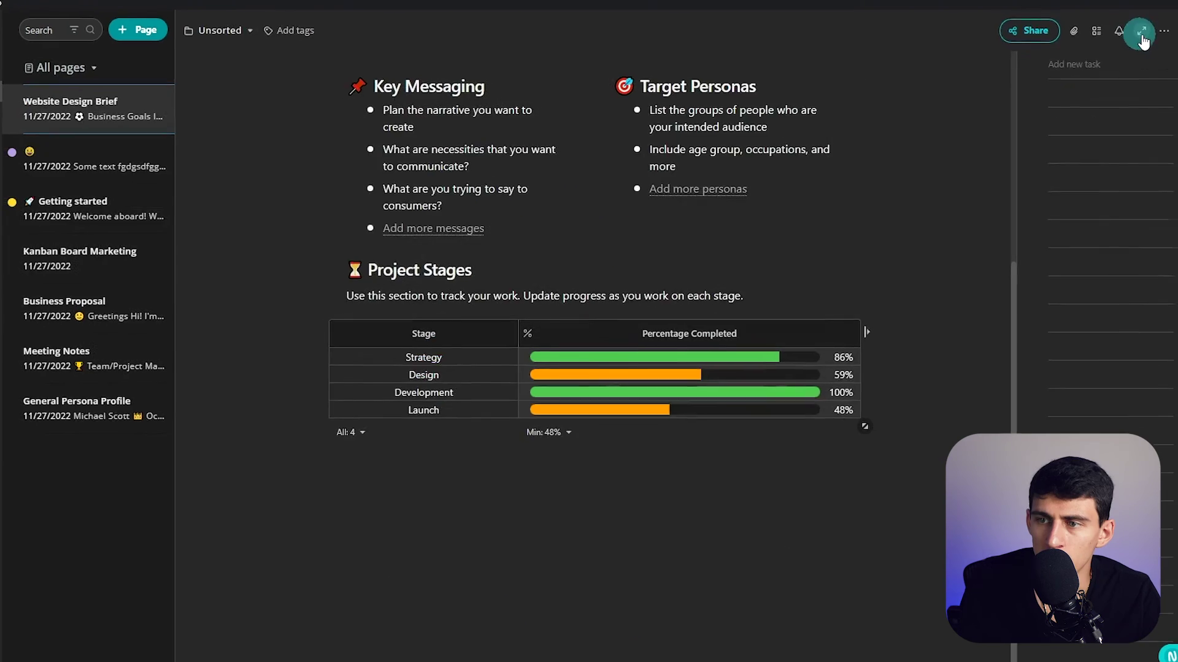
Enable focus mode, then focus the convey line and the Target Personas list.
left_click(1163, 45)
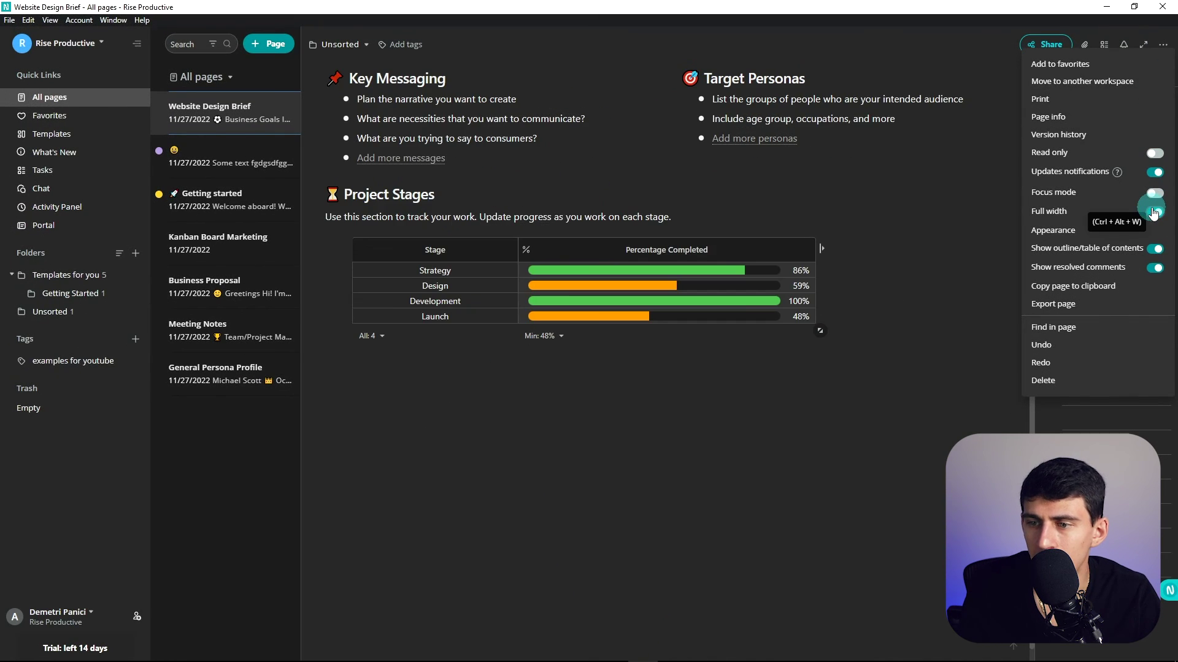
scroll(519, 158, "up", 5)
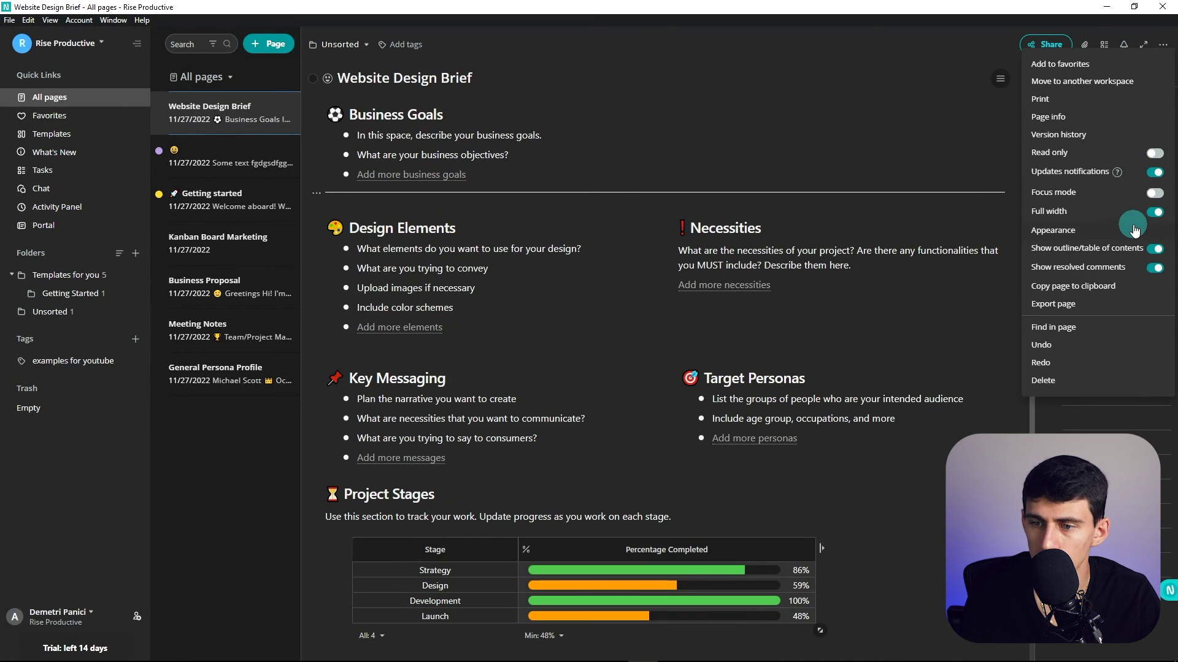
left_click(1154, 194)
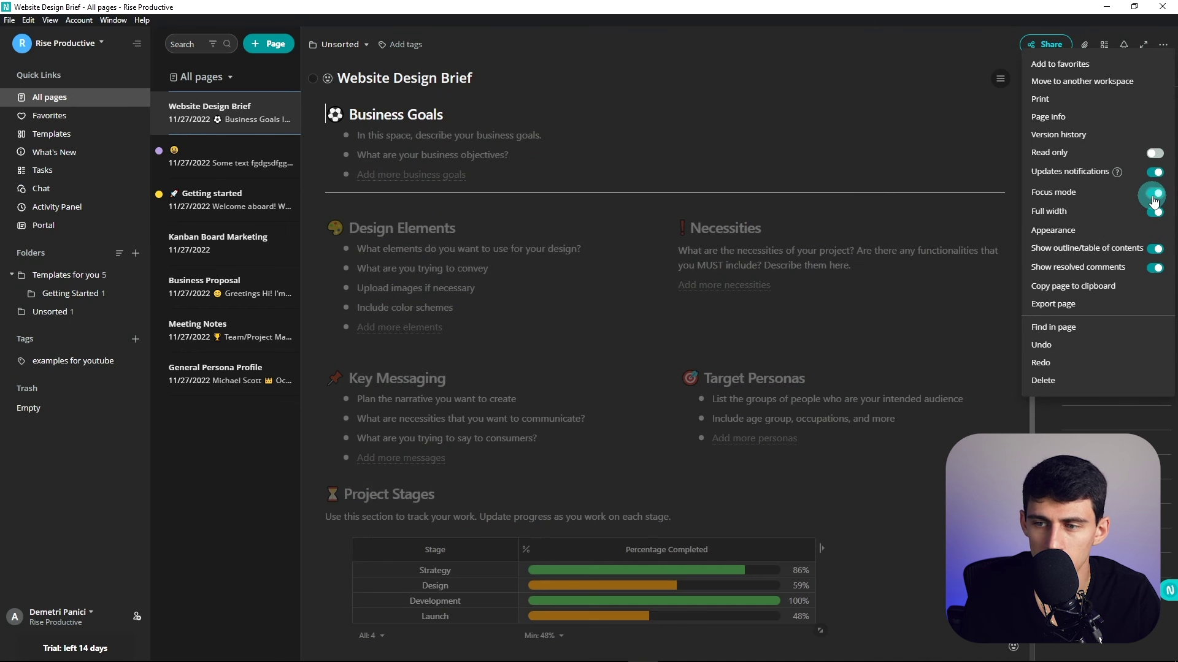
left_click(360, 125)
left_click(404, 270)
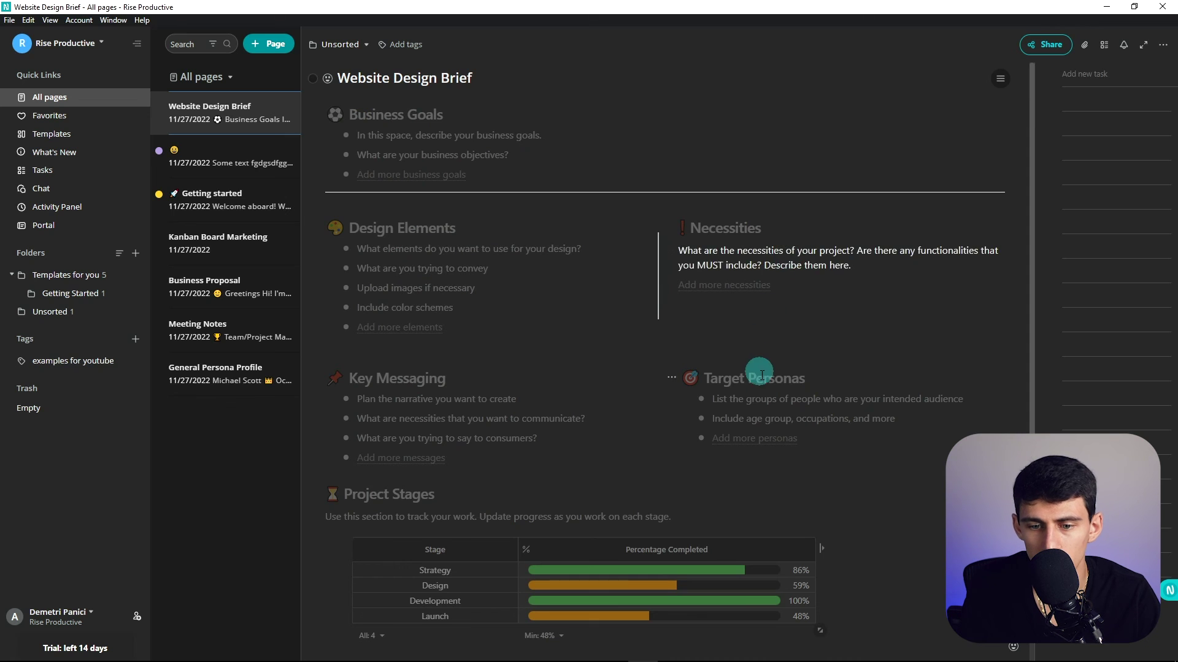
left_click(771, 398)
scroll(767, 325, "up", 2)
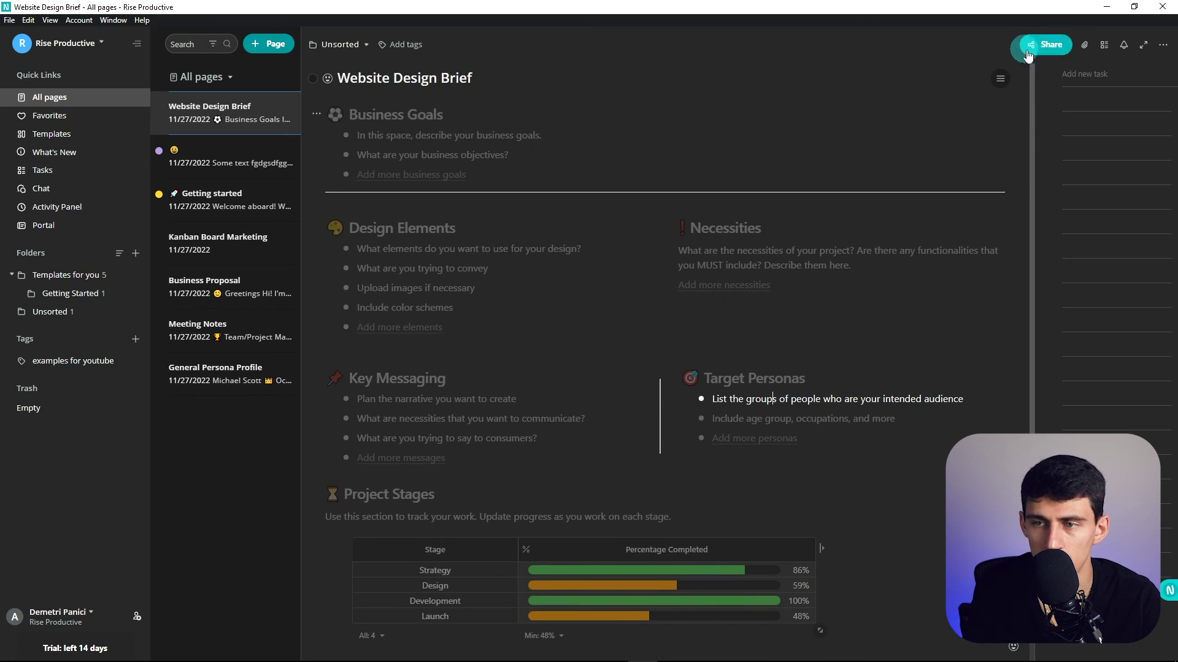
Reopen the page options and return to the normal, undimmed page view.
left_click(1163, 44)
left_click(1162, 41)
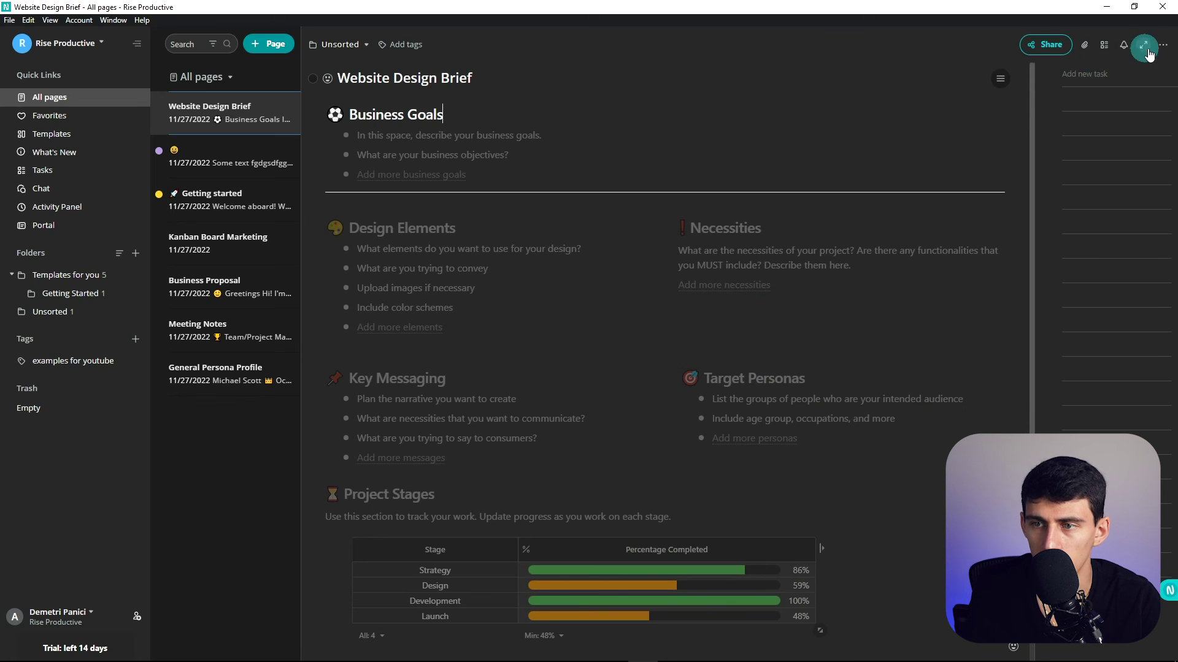
left_click(1163, 46)
left_click(713, 285)
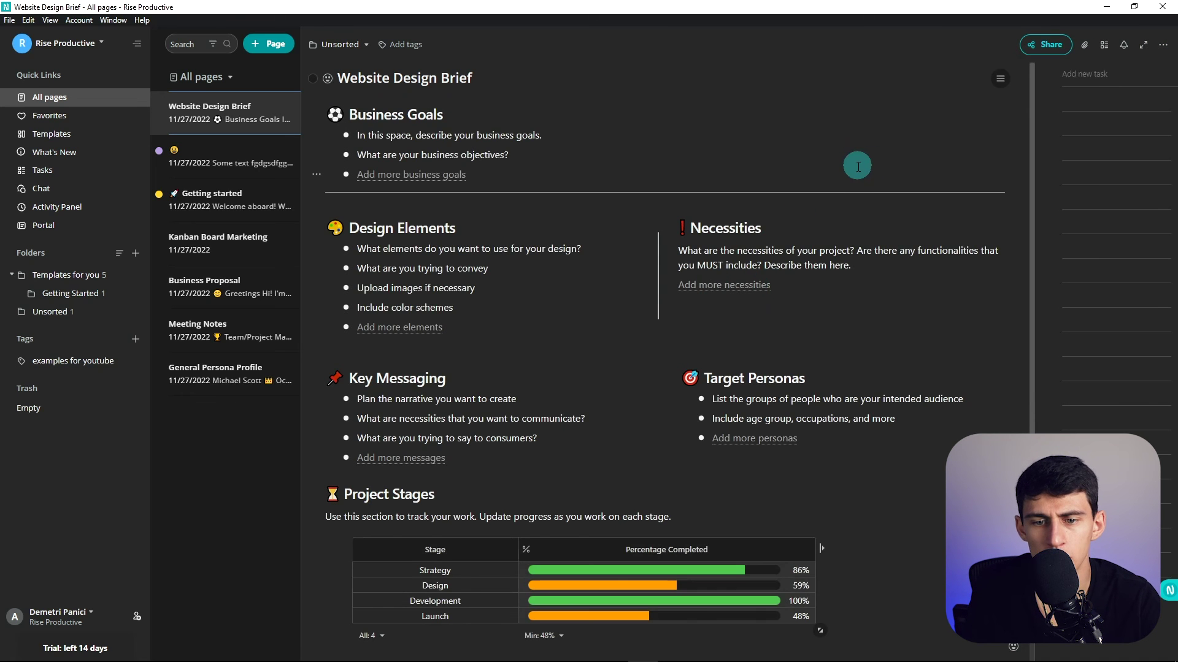